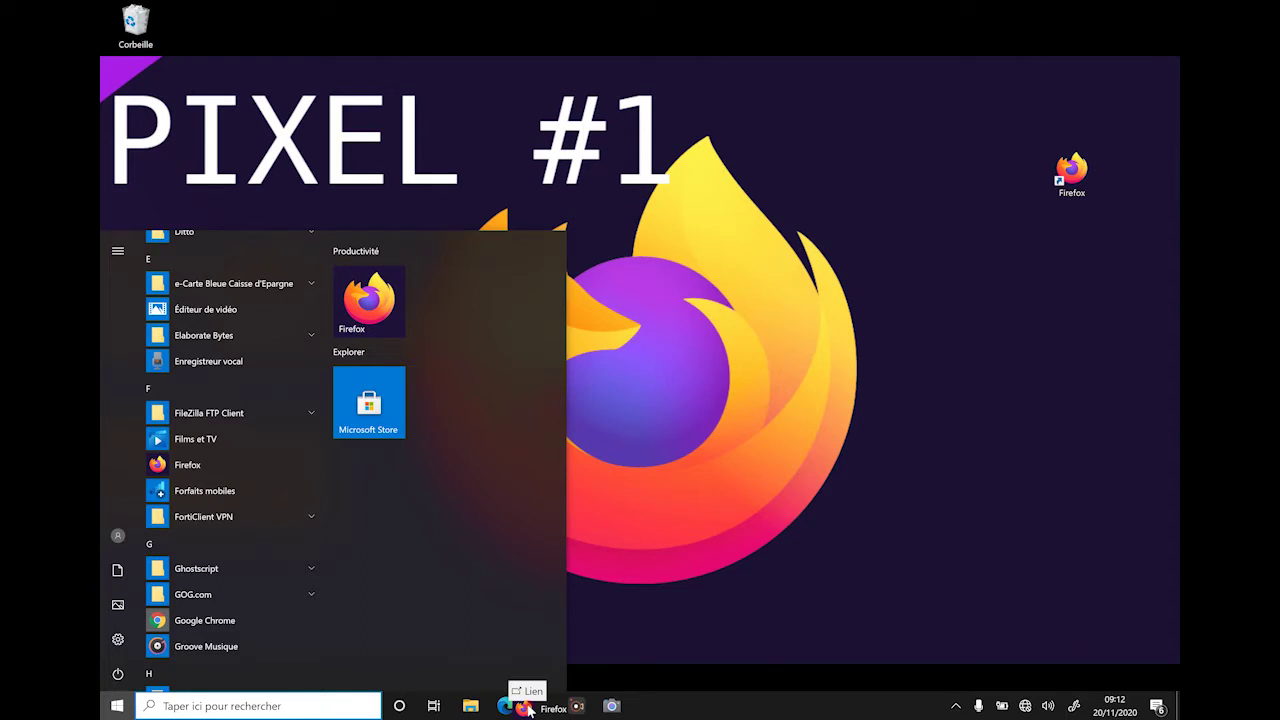
Pin Firefox from the installed applications list to the taskbar and launch it.
drag(530, 710, 530, 710)
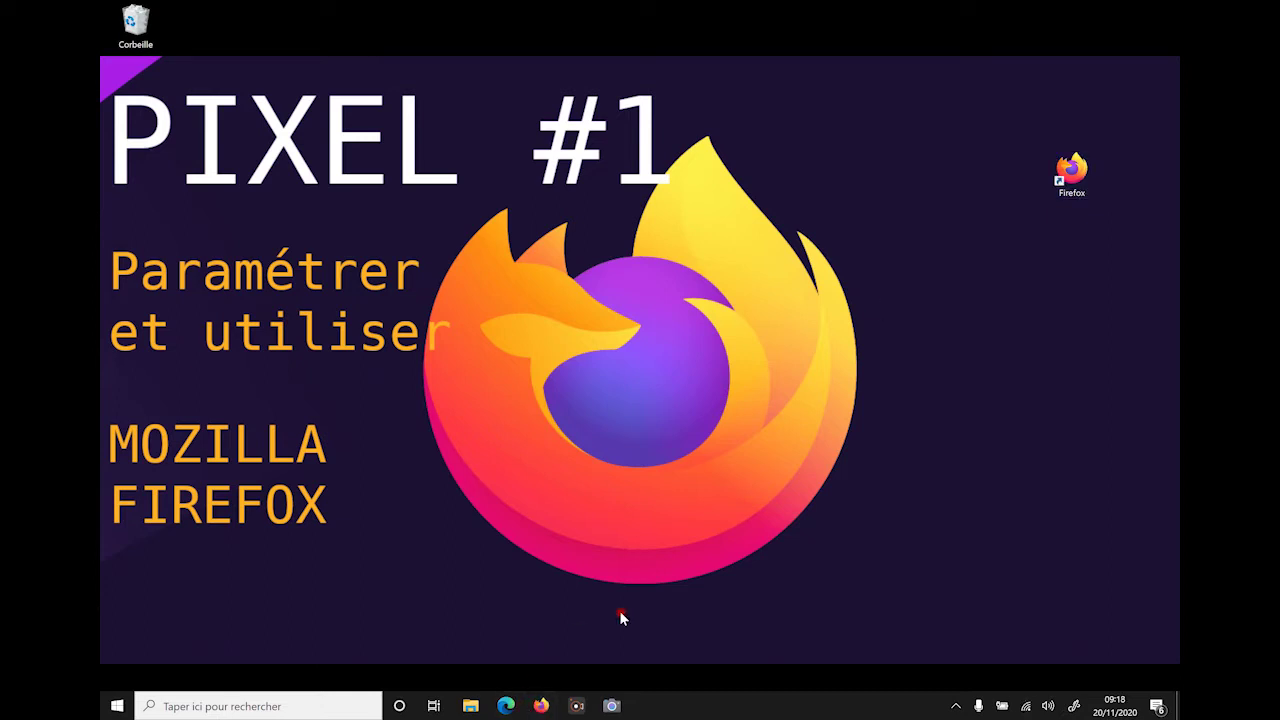
click(541, 706)
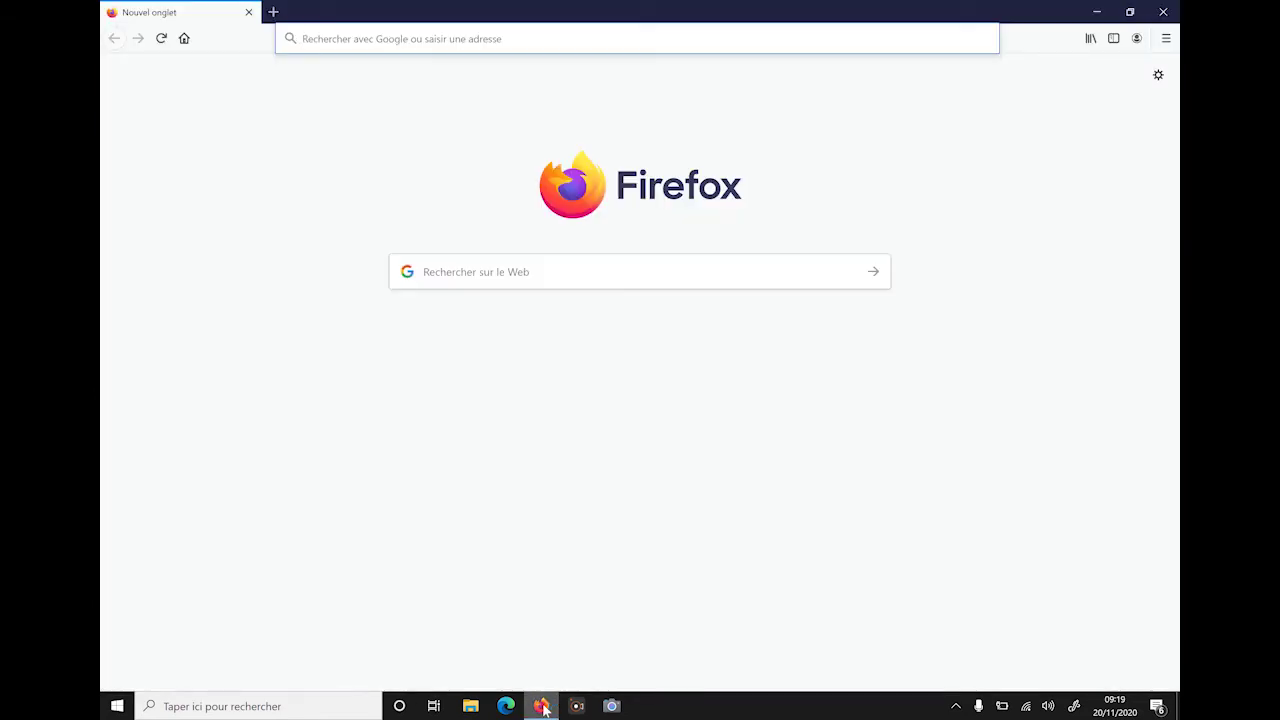
Search the web from the home page for "médiathèque chateaurenard".
click(596, 276)
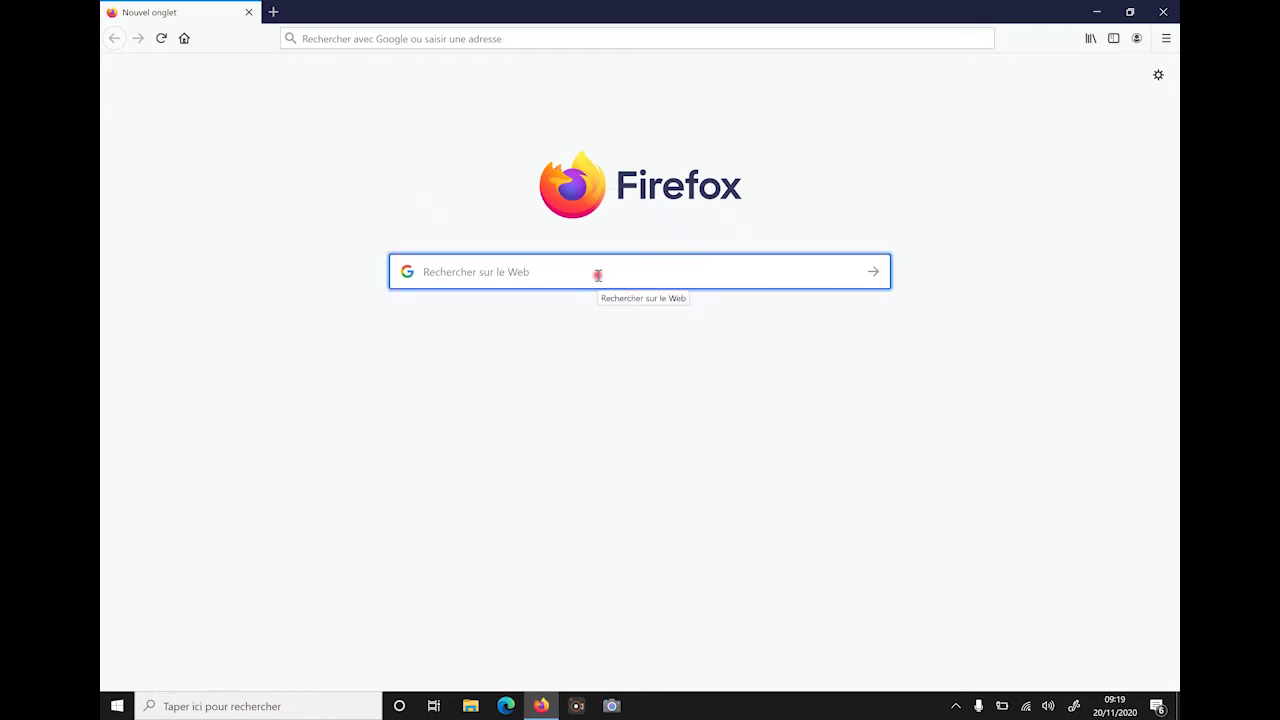
text(médiathèque ch)
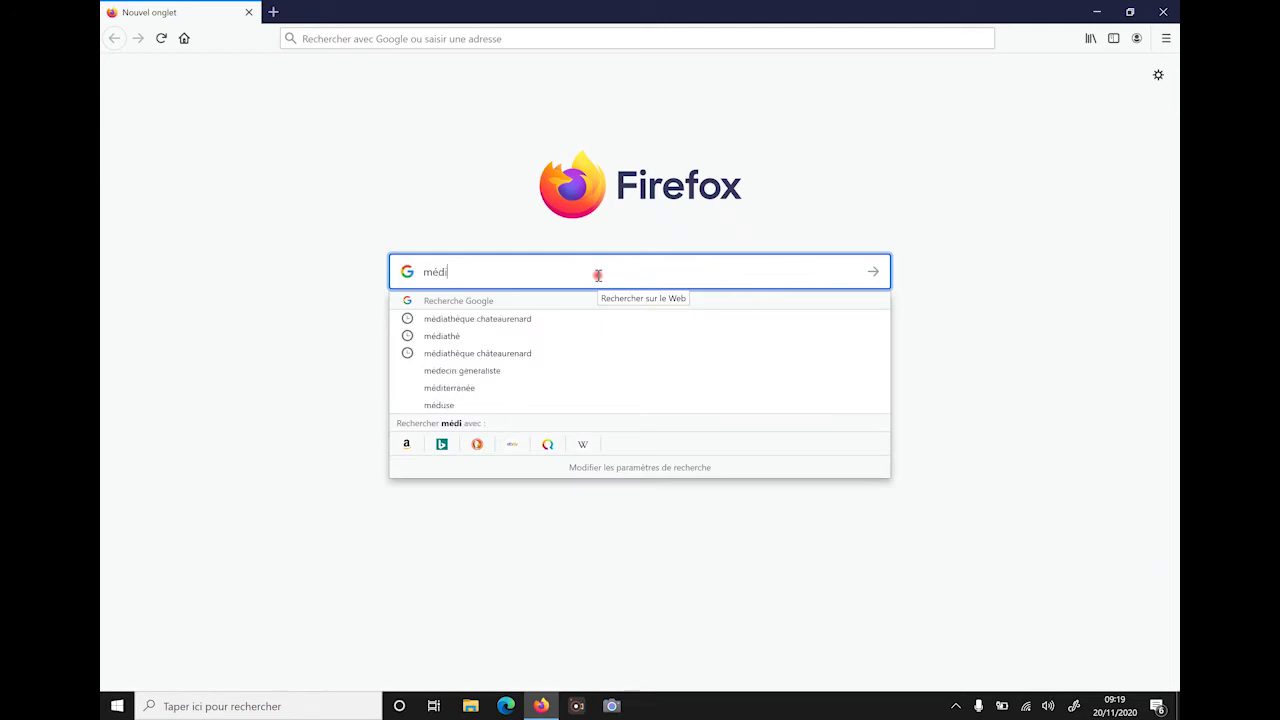
text(ateaurenard)
key(Return)
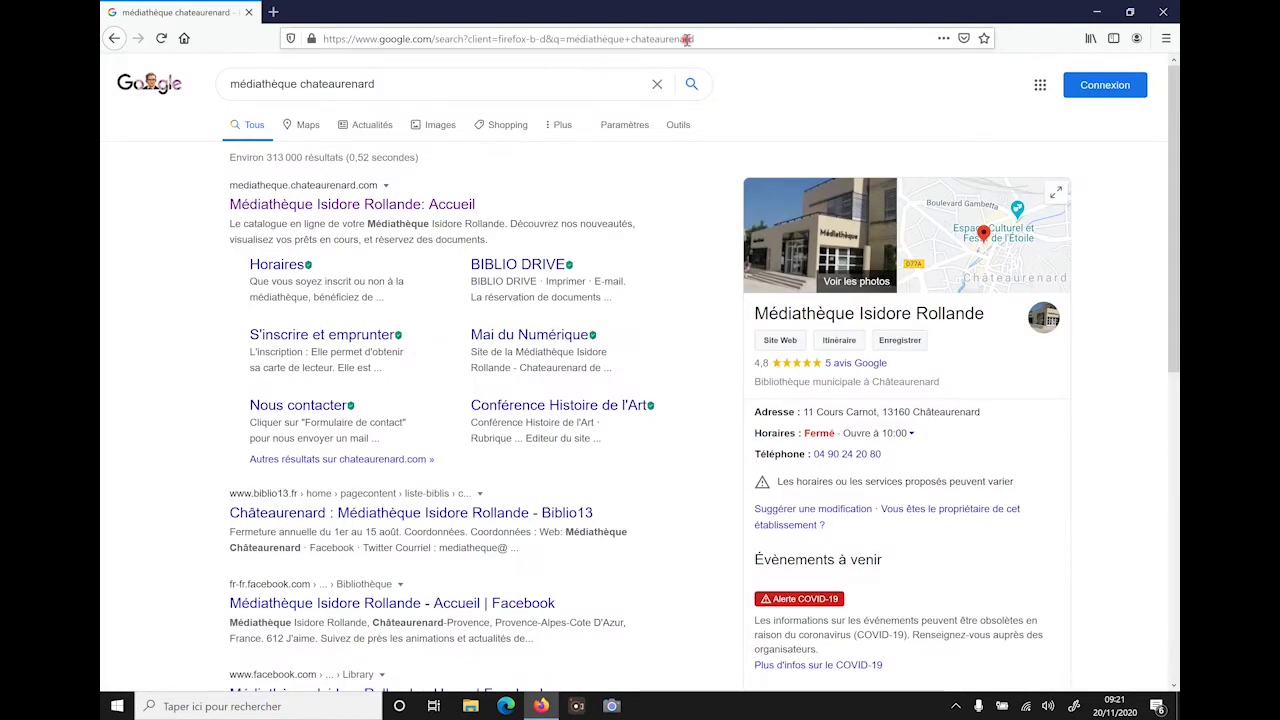
Highlight the search results page's address, then return to the browser's home page and reload it.
drag(704, 39, 316, 38)
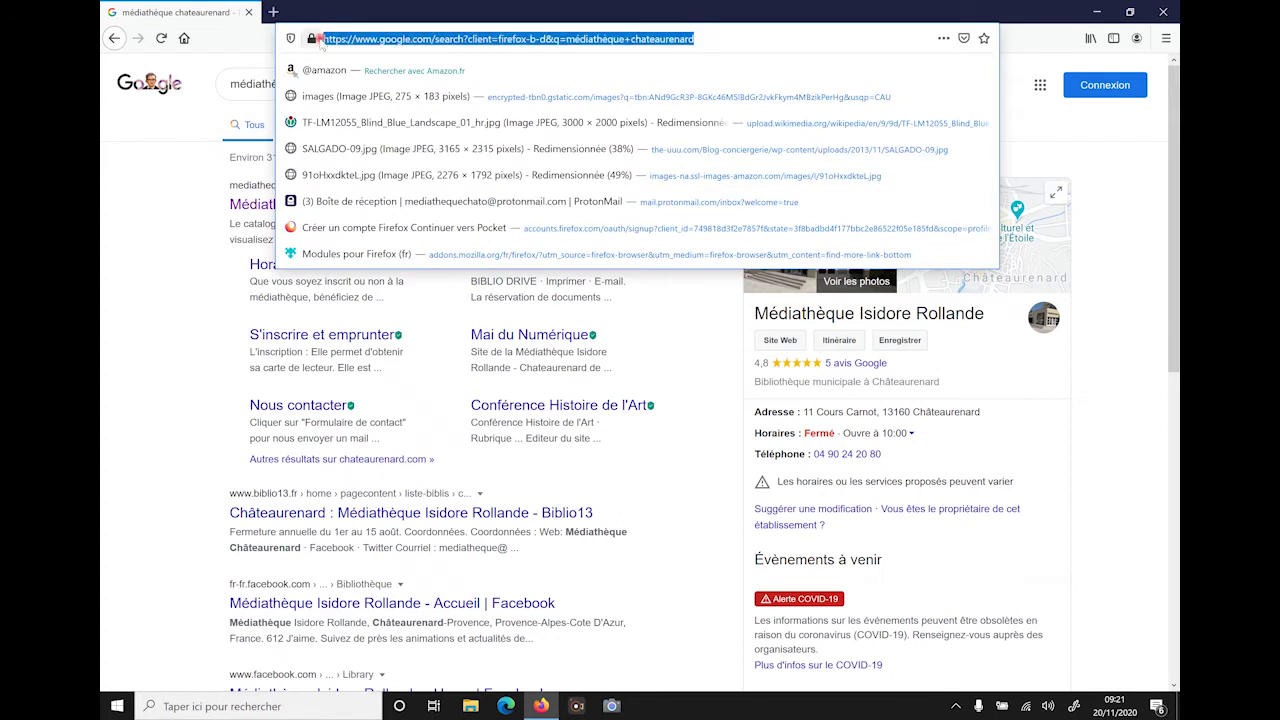
click(235, 41)
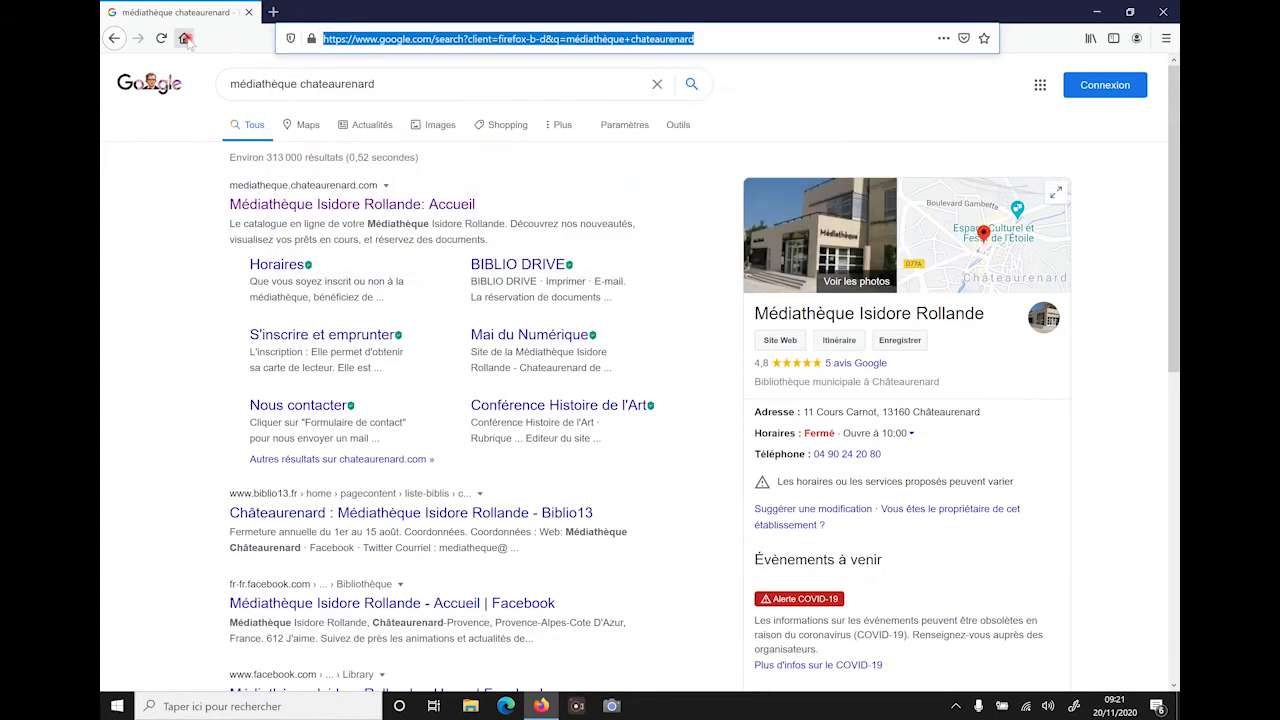
click(185, 39)
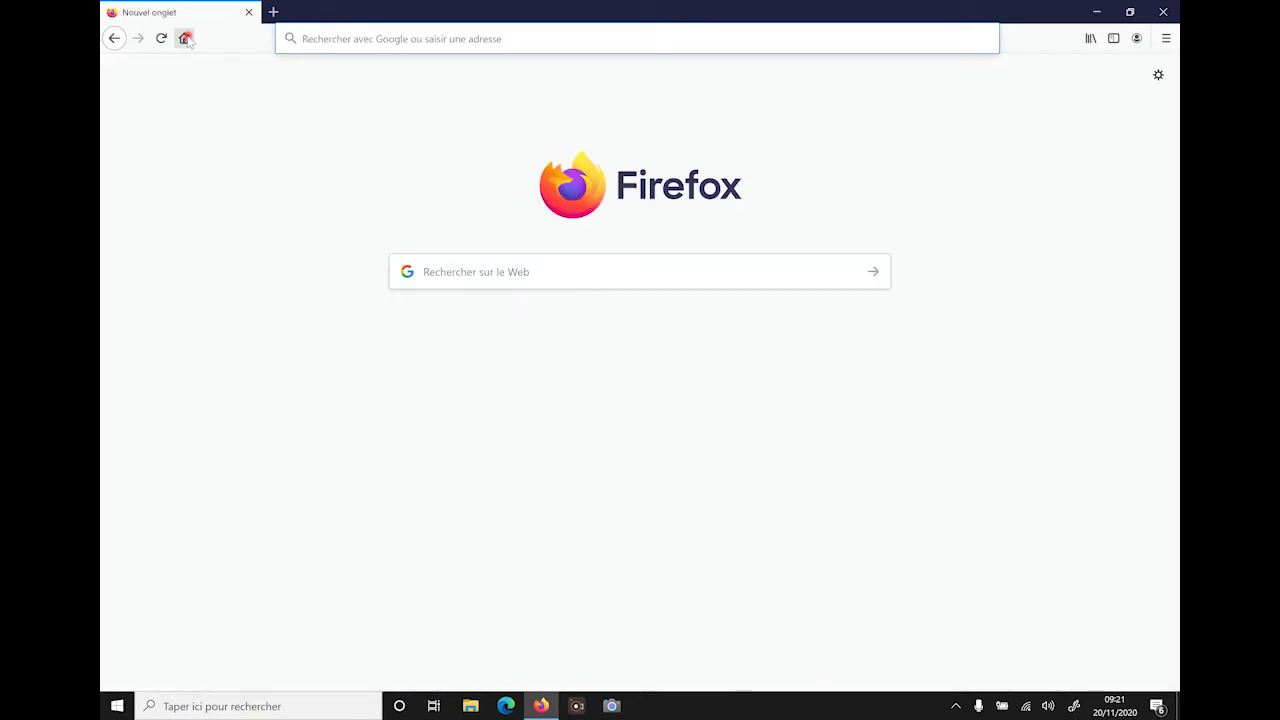
click(160, 42)
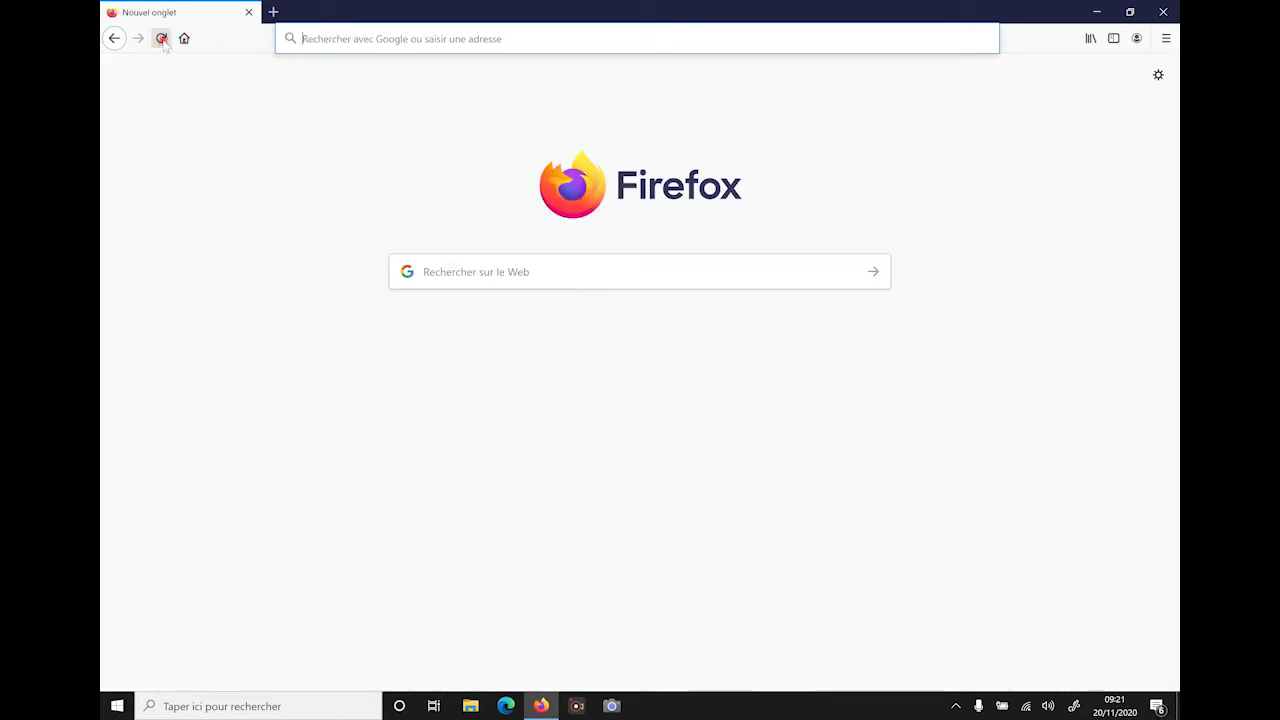
click(110, 40)
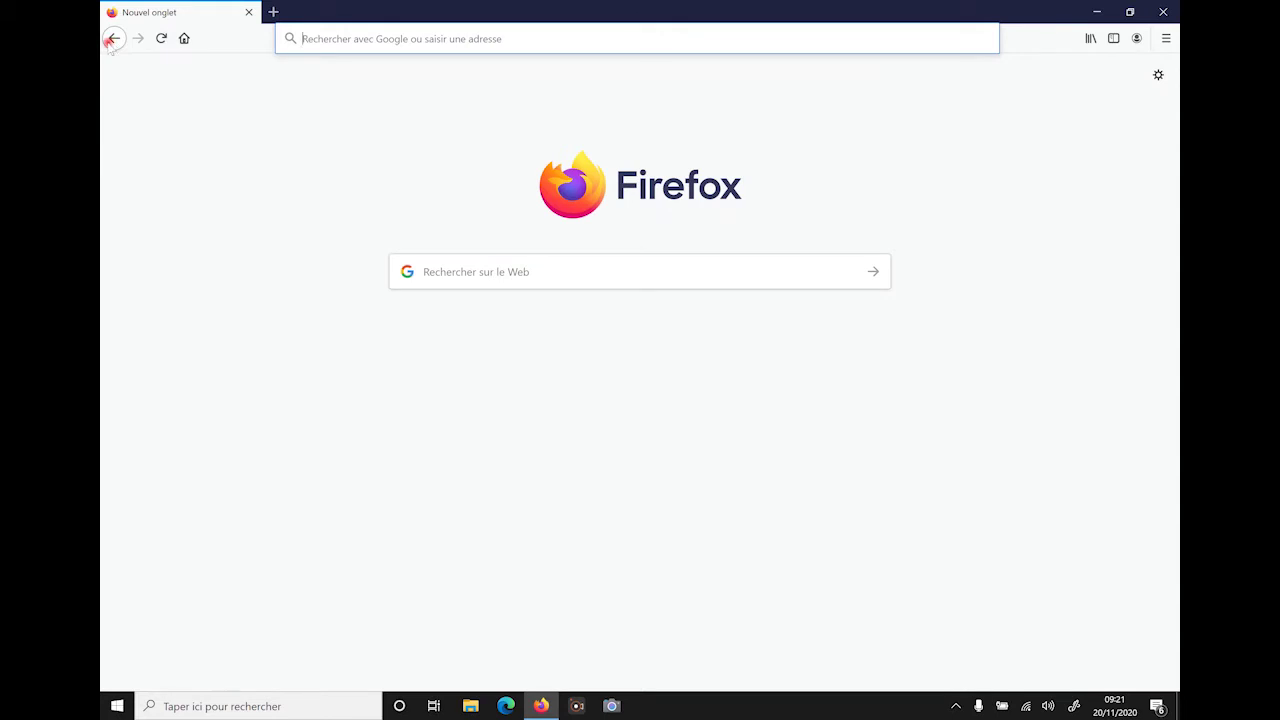
click(137, 39)
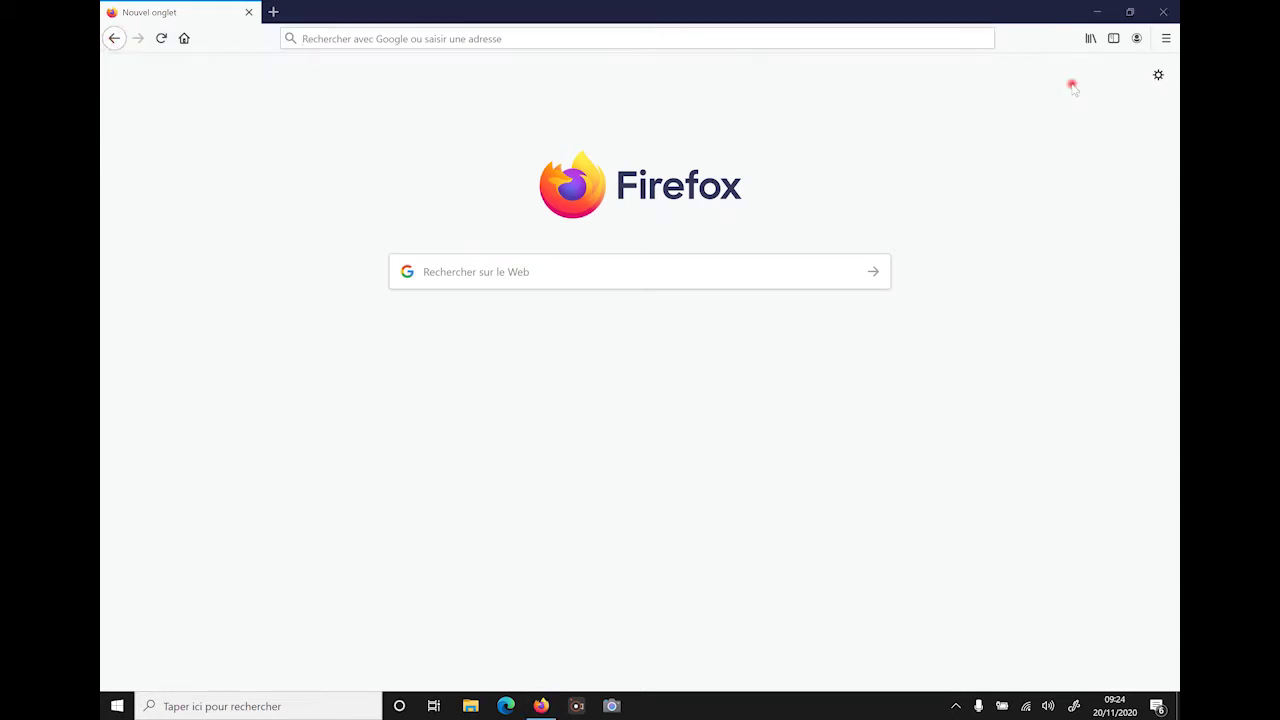
Open the home page customisation options and compare them with the new tab page.
click(1160, 76)
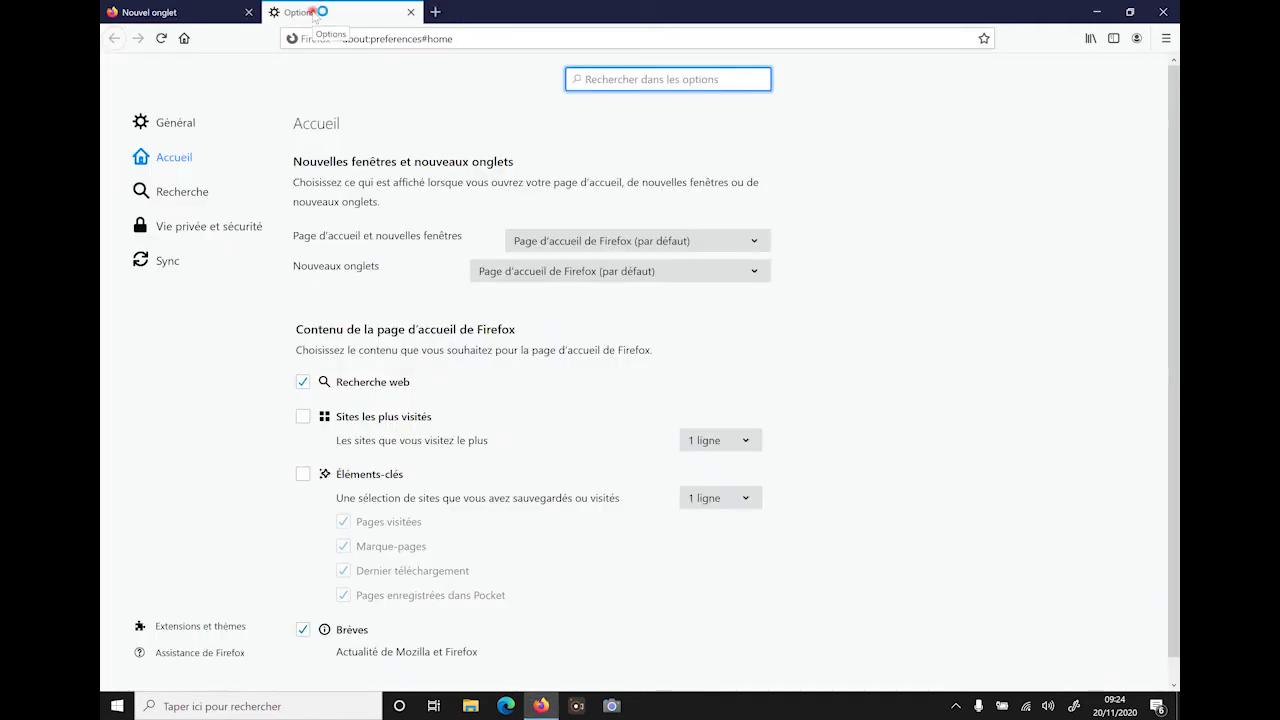
click(207, 14)
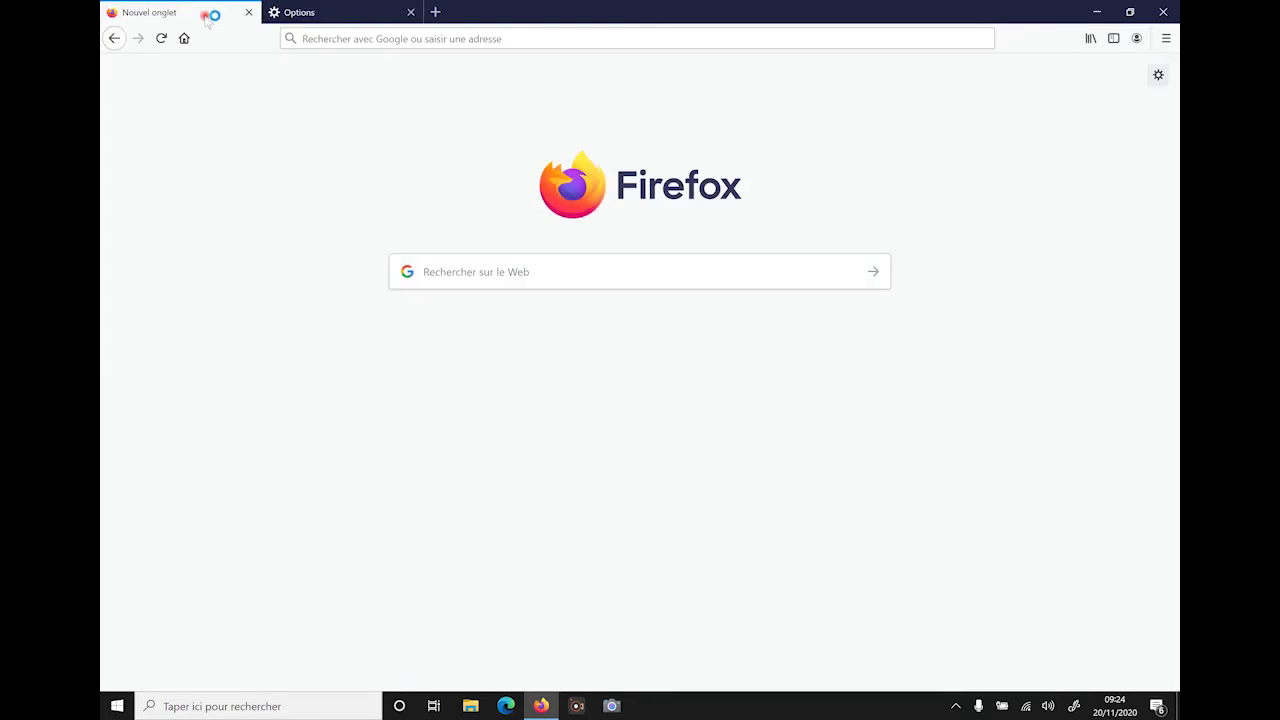
click(315, 13)
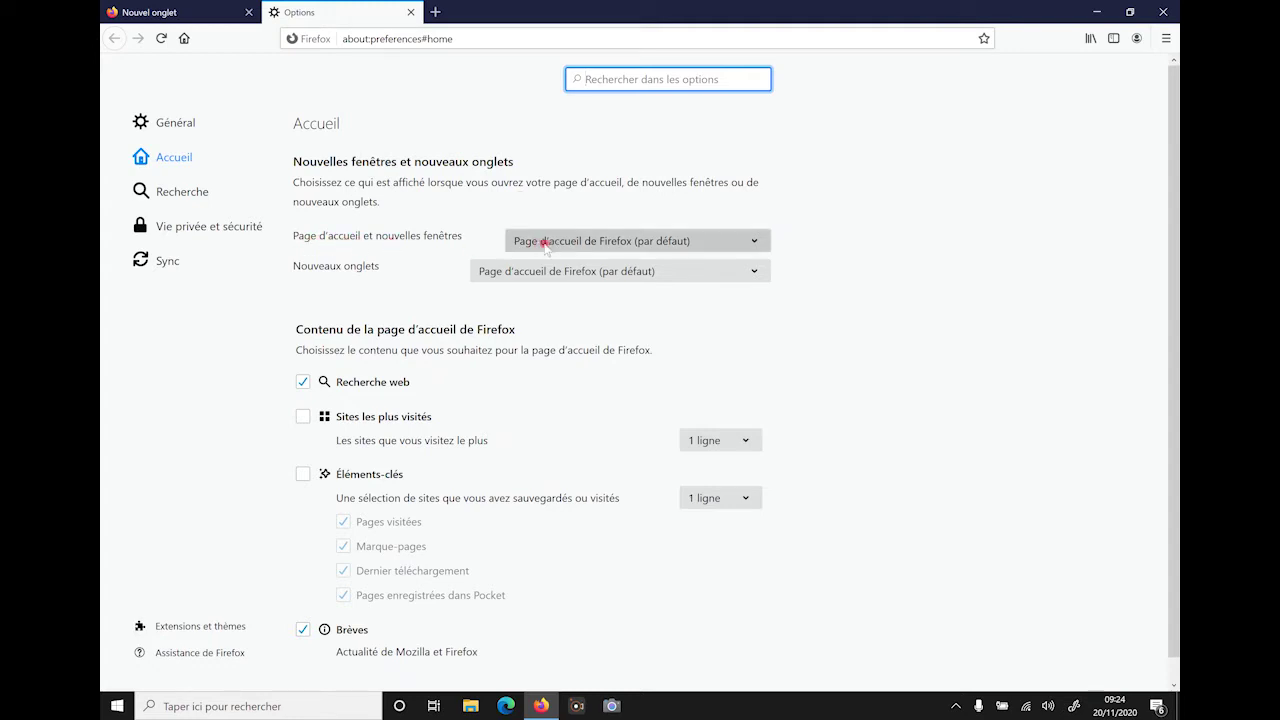
Review the Recherche, Vie privée et sécurité and Général sections of the browser options.
click(182, 190)
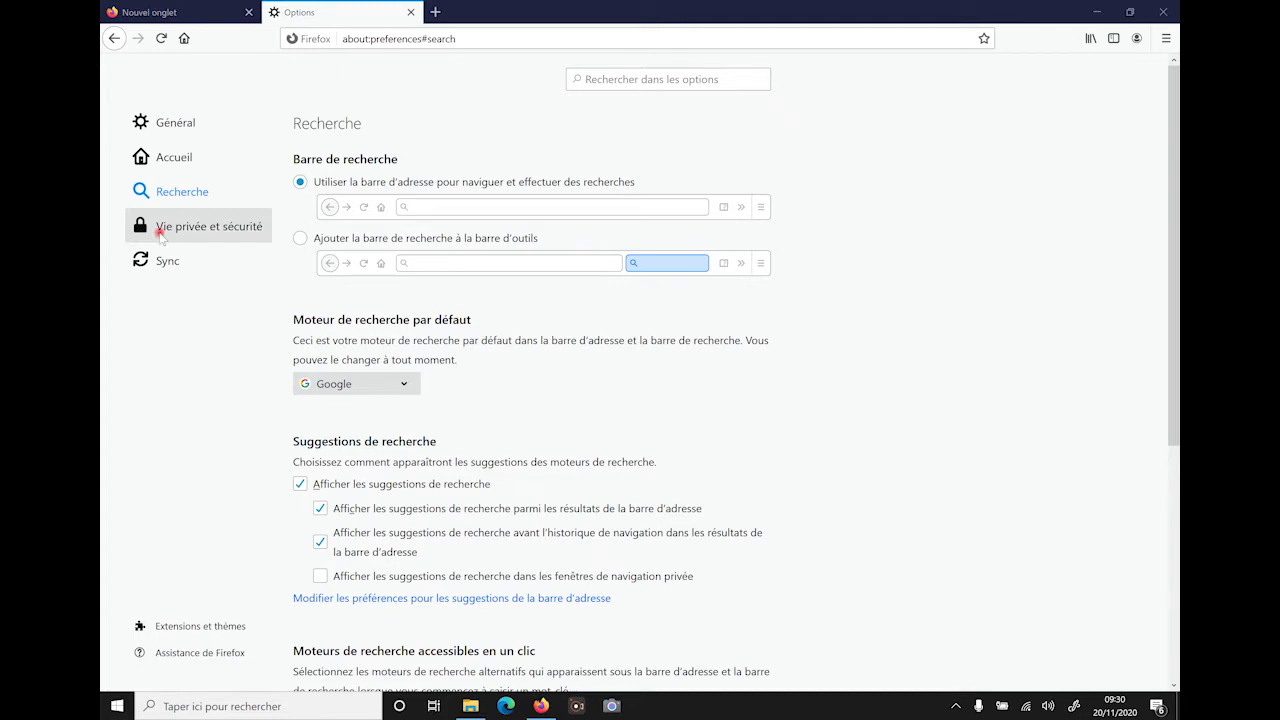
click(162, 228)
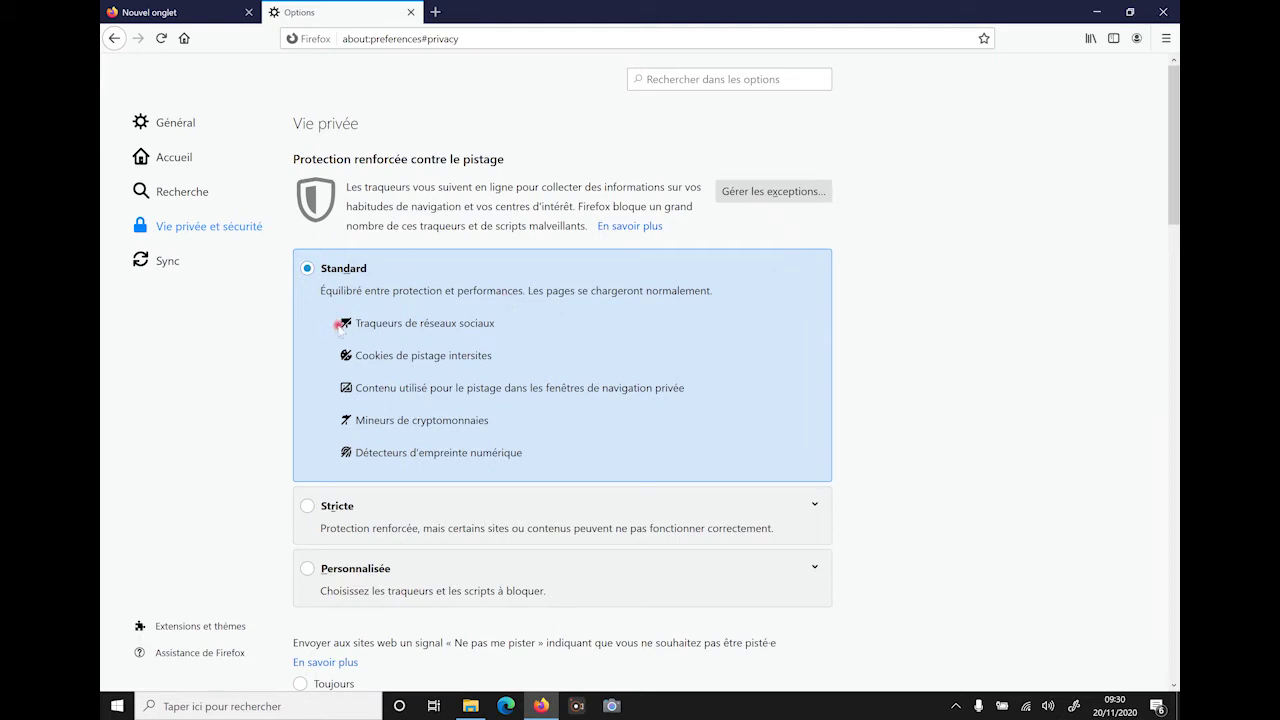
click(229, 125)
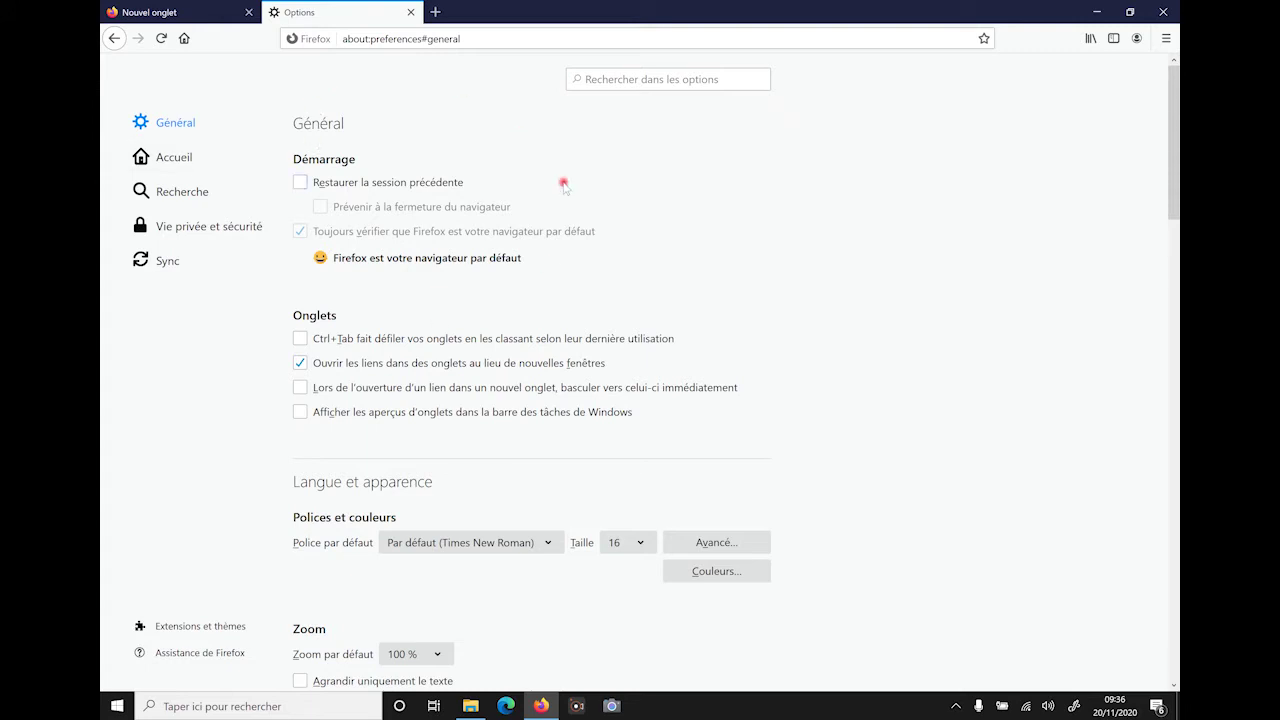
scroll(372, 514, down, 5)
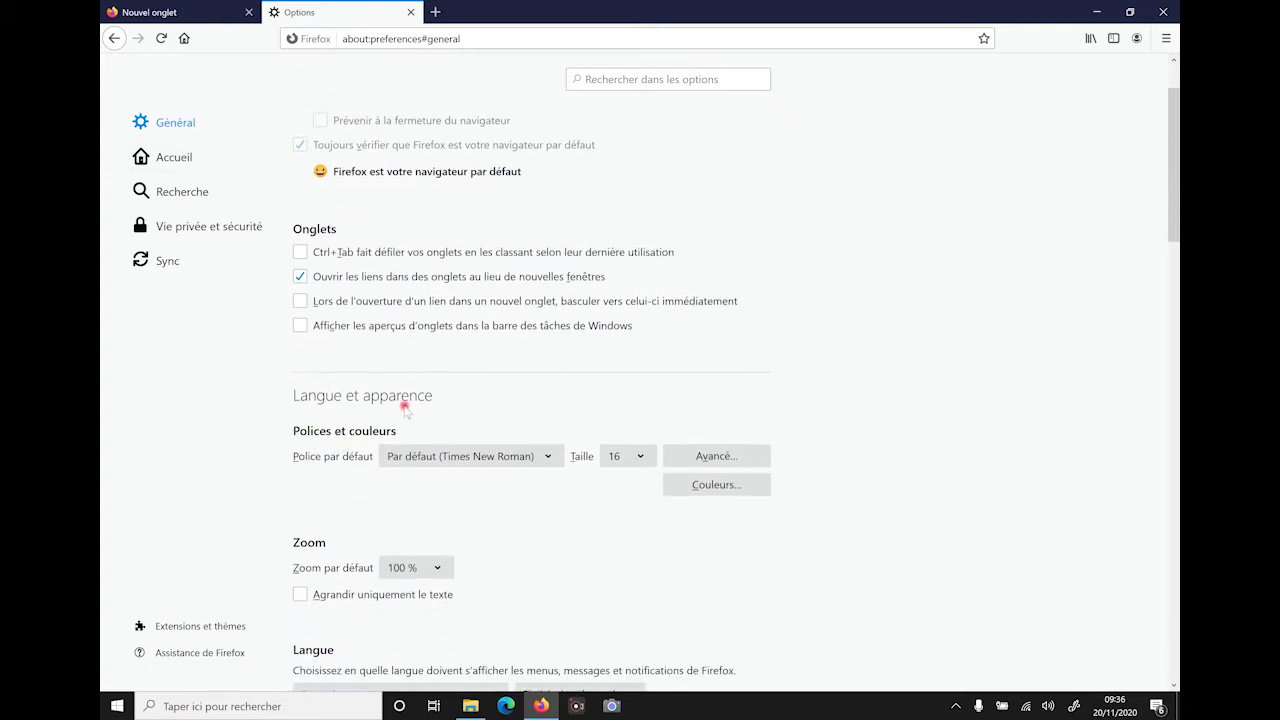
scroll(517, 369, up, 5)
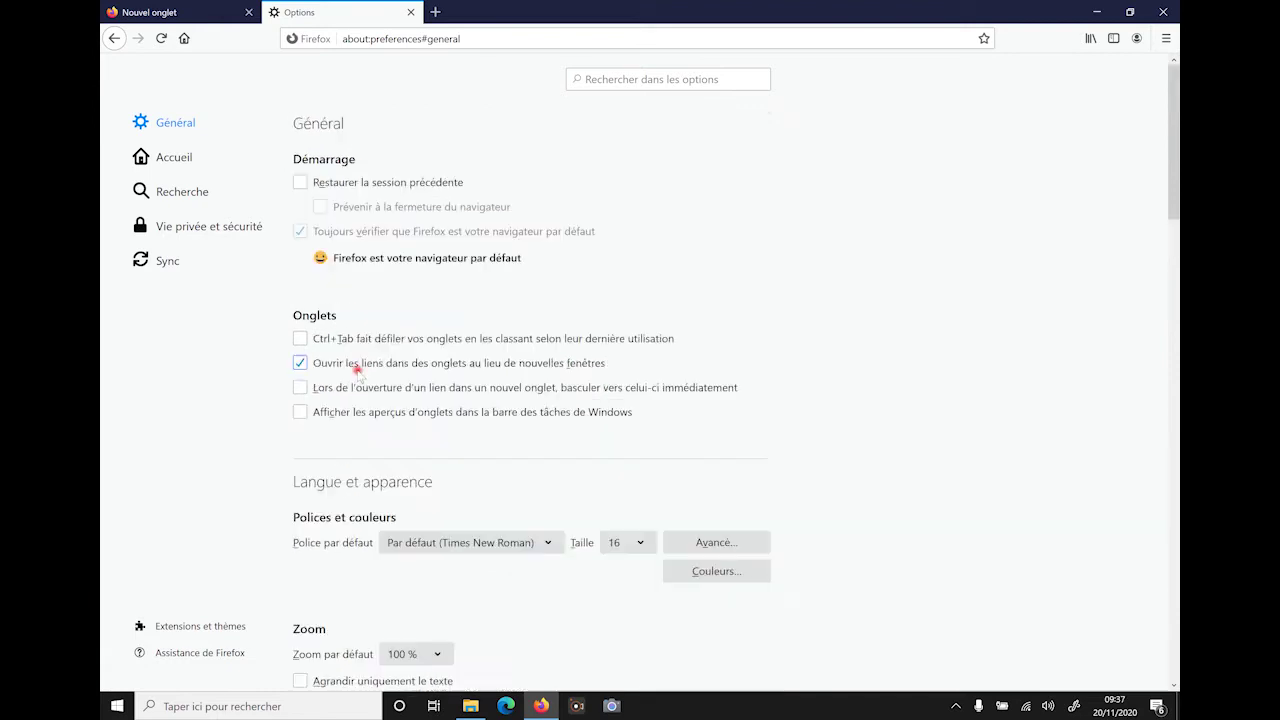
Start connecting to Firefox Sync from the options and sign in with the account password.
click(143, 268)
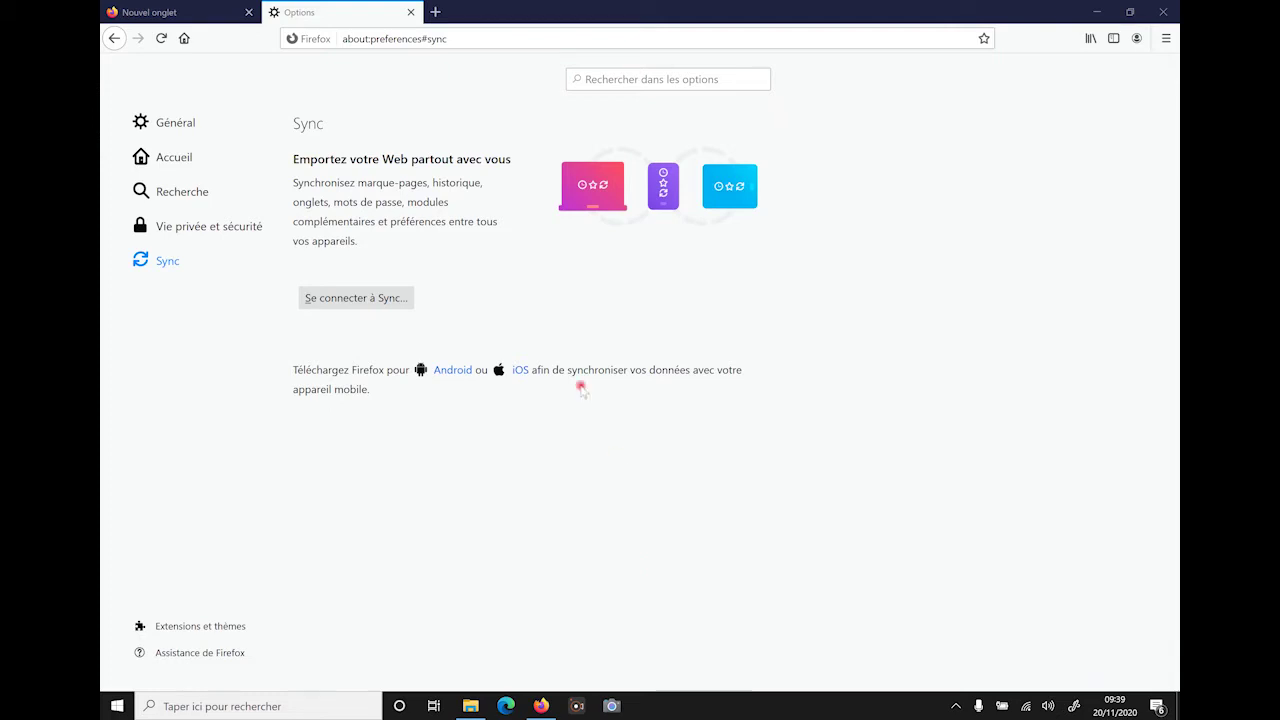
click(341, 299)
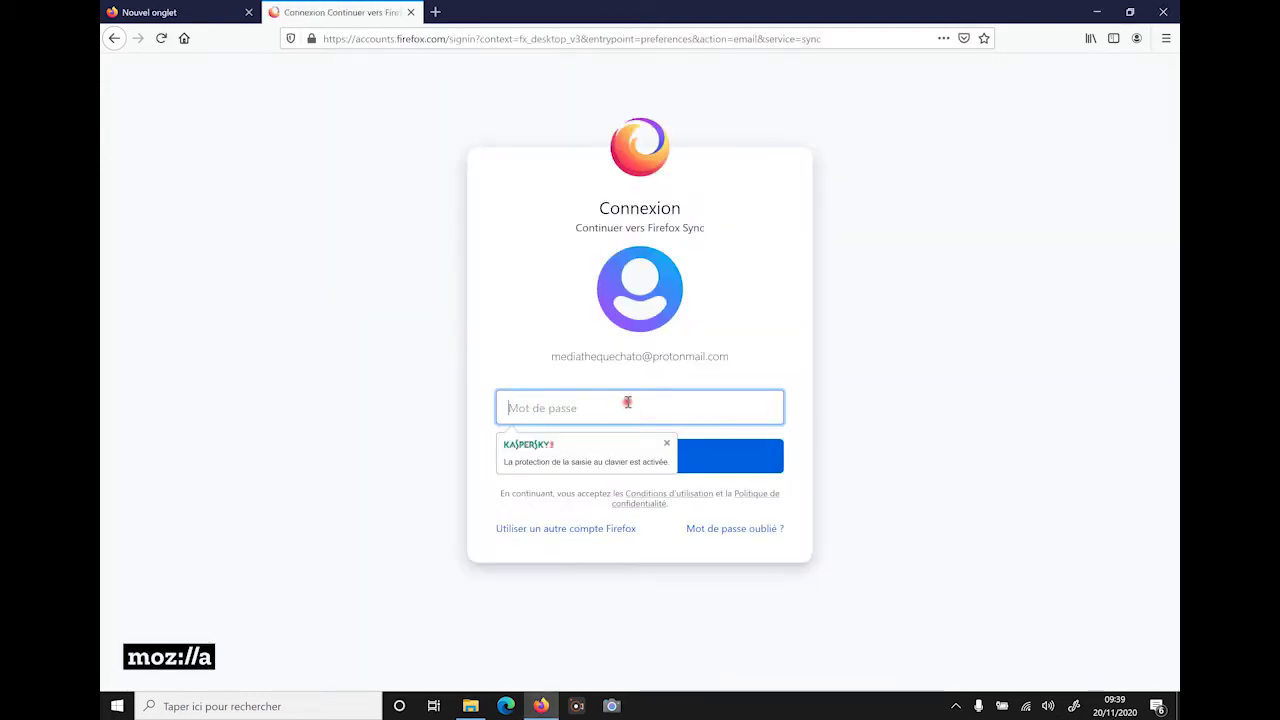
drag(730, 357, 551, 357)
click(566, 404)
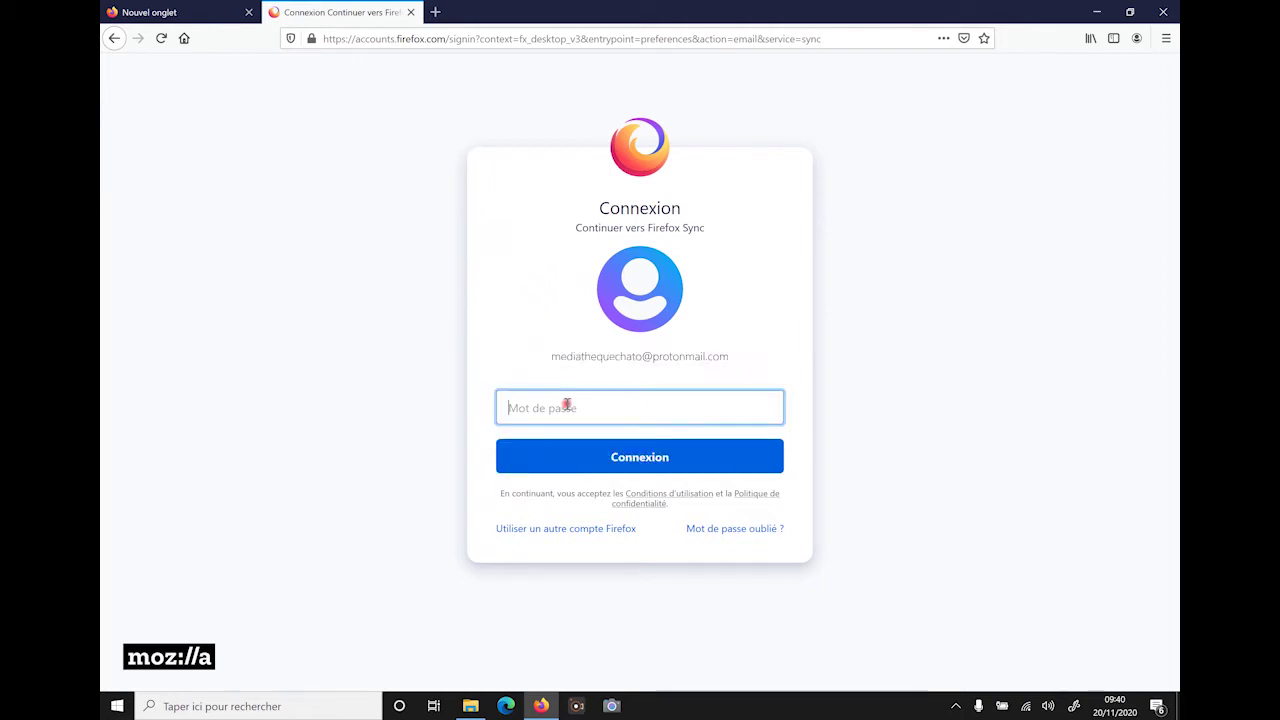
text(••••••••)
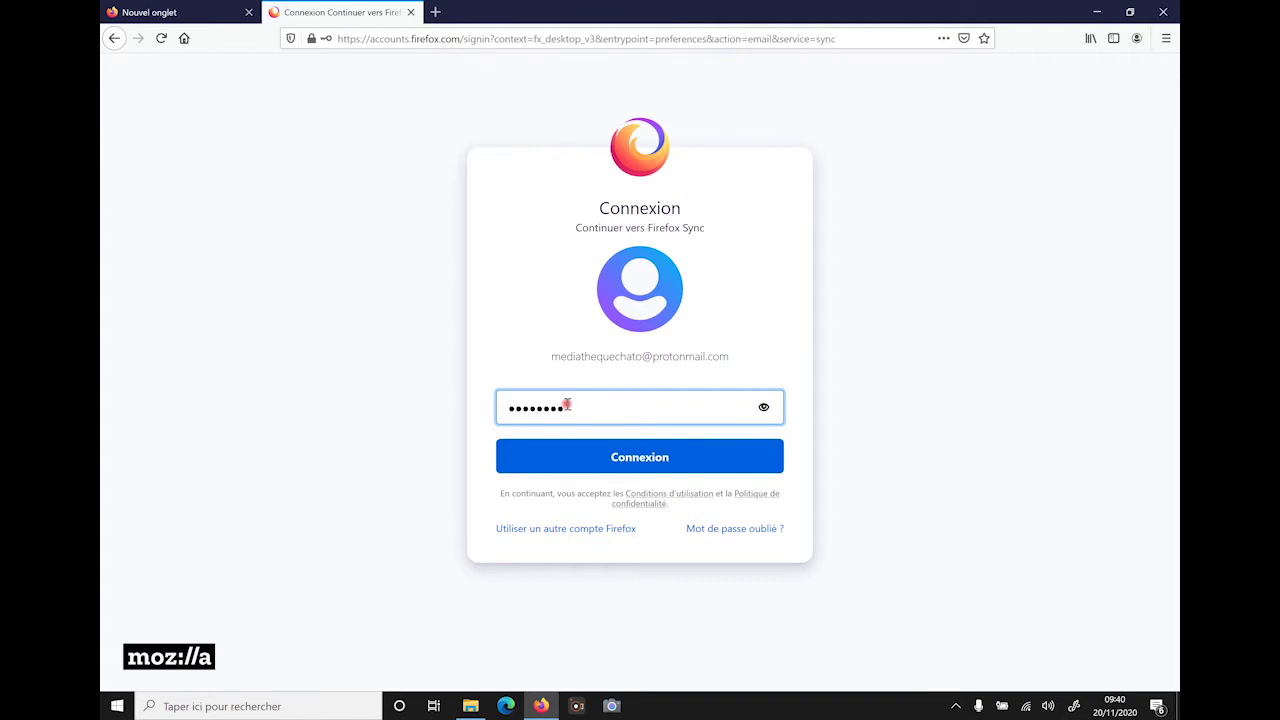
key(Return)
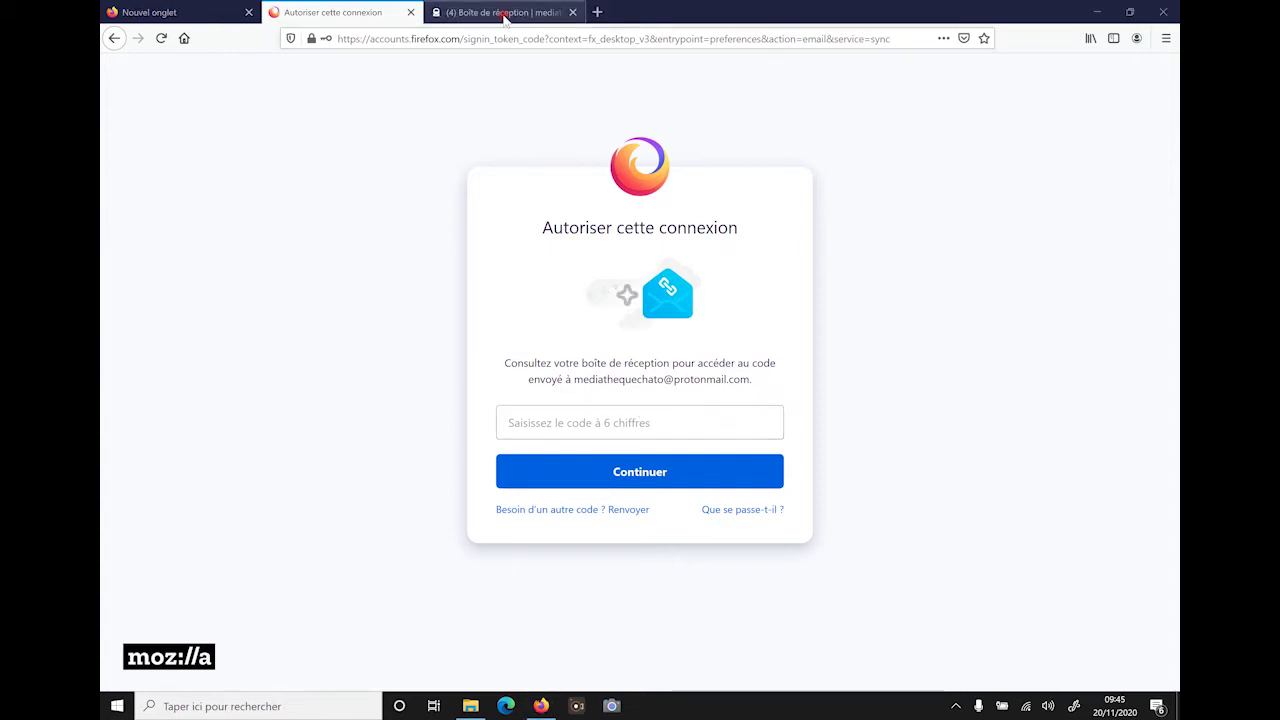
Copy the verification code from the Firefox Accounts connection email in the ProtonMail inbox.
click(505, 14)
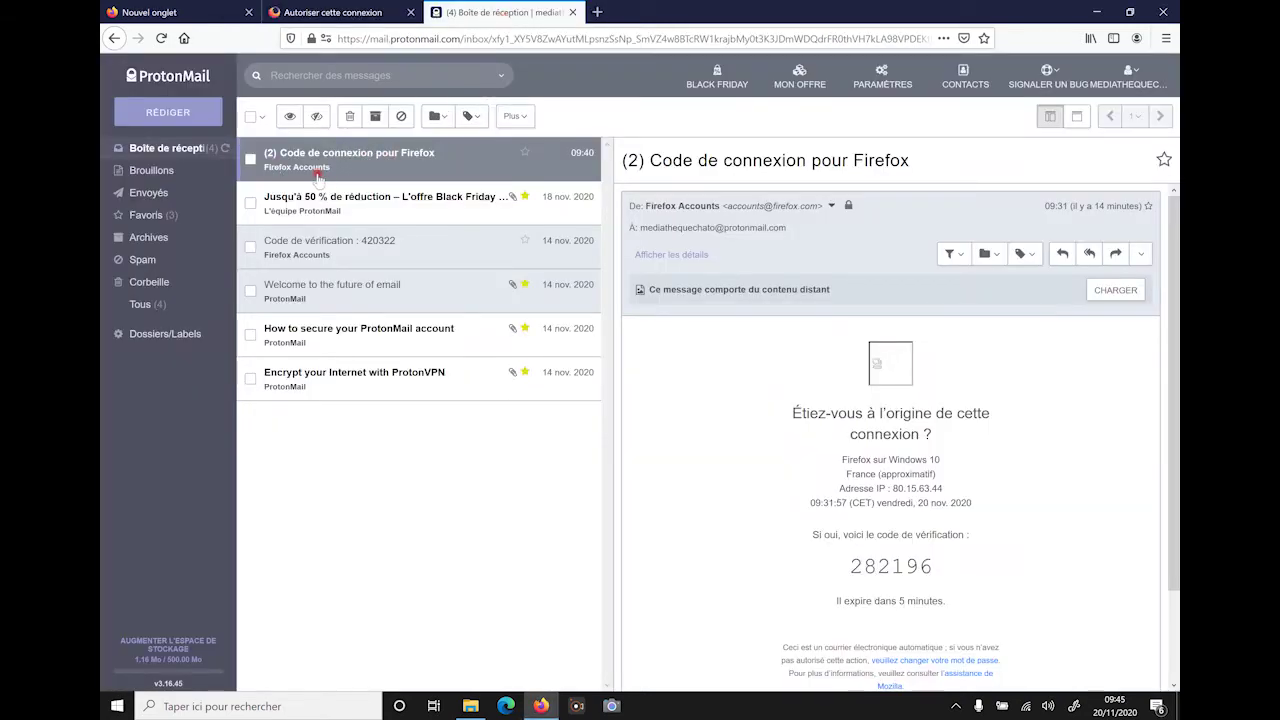
drag(945, 570, 847, 567)
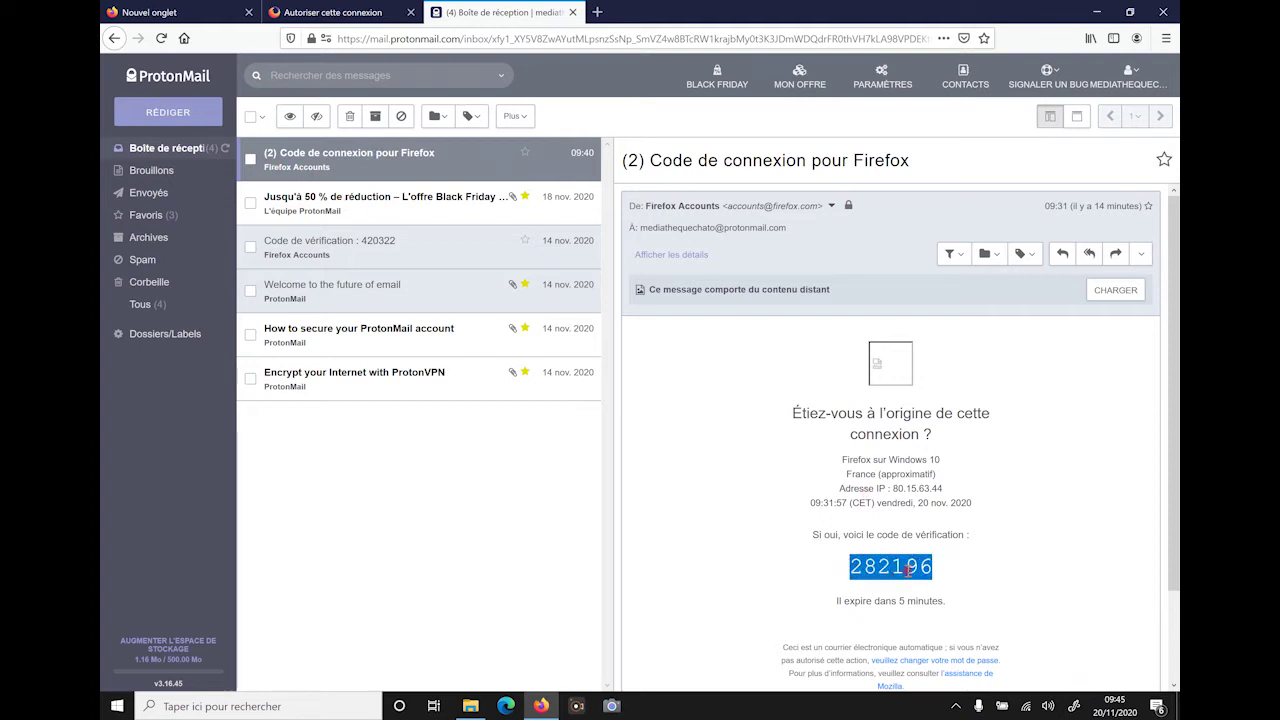
right_click(908, 569)
click(930, 582)
Paste the verification code into the Firefox sign-in authorisation page and continue.
click(355, 14)
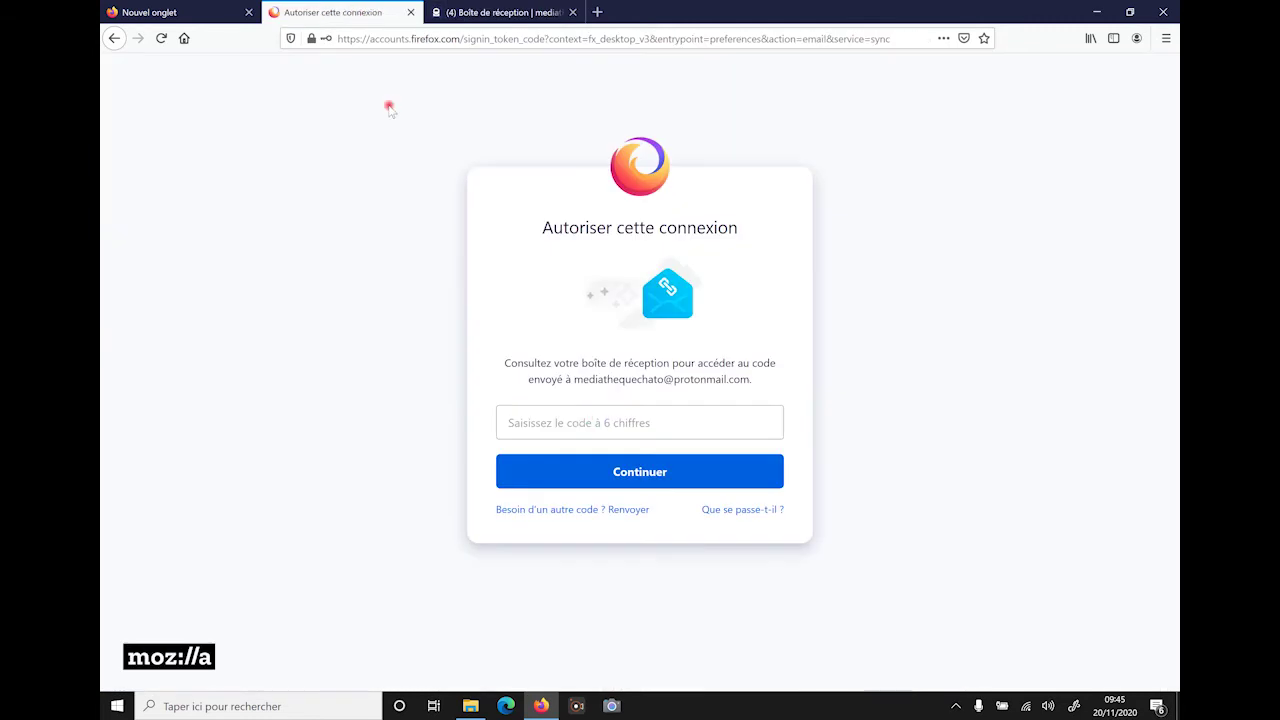
click(584, 426)
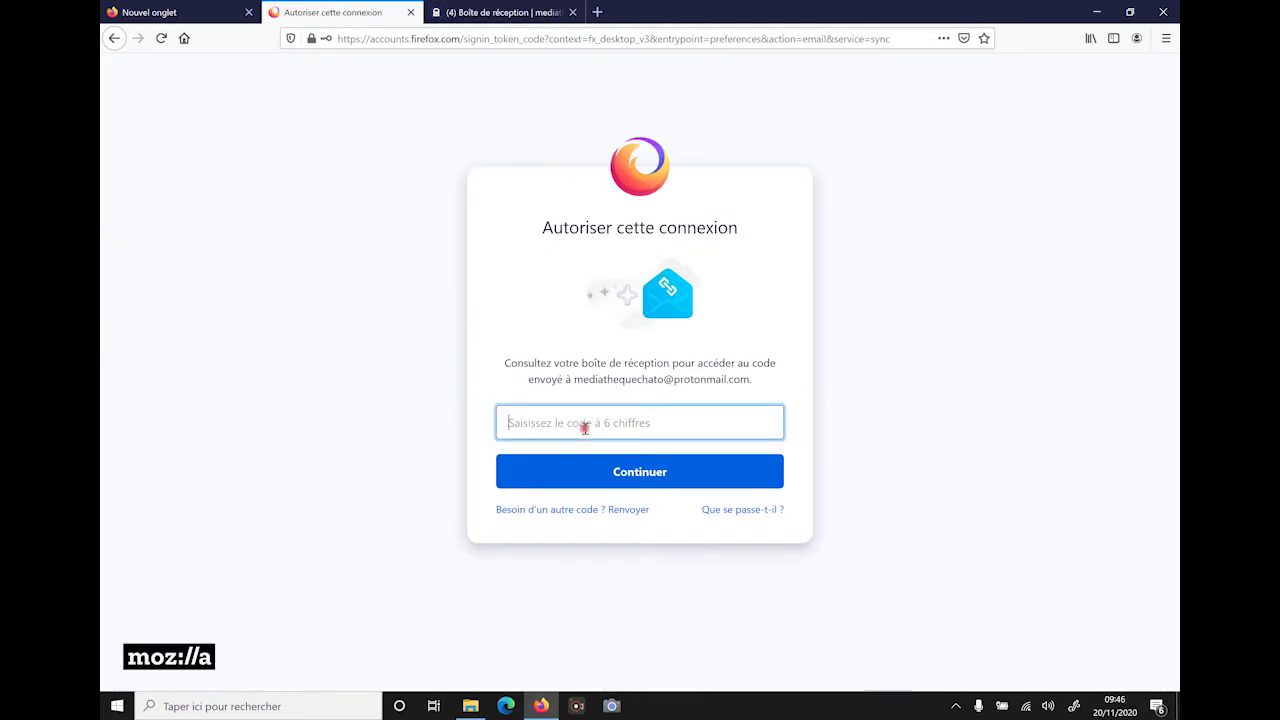
right_click(584, 426)
click(612, 478)
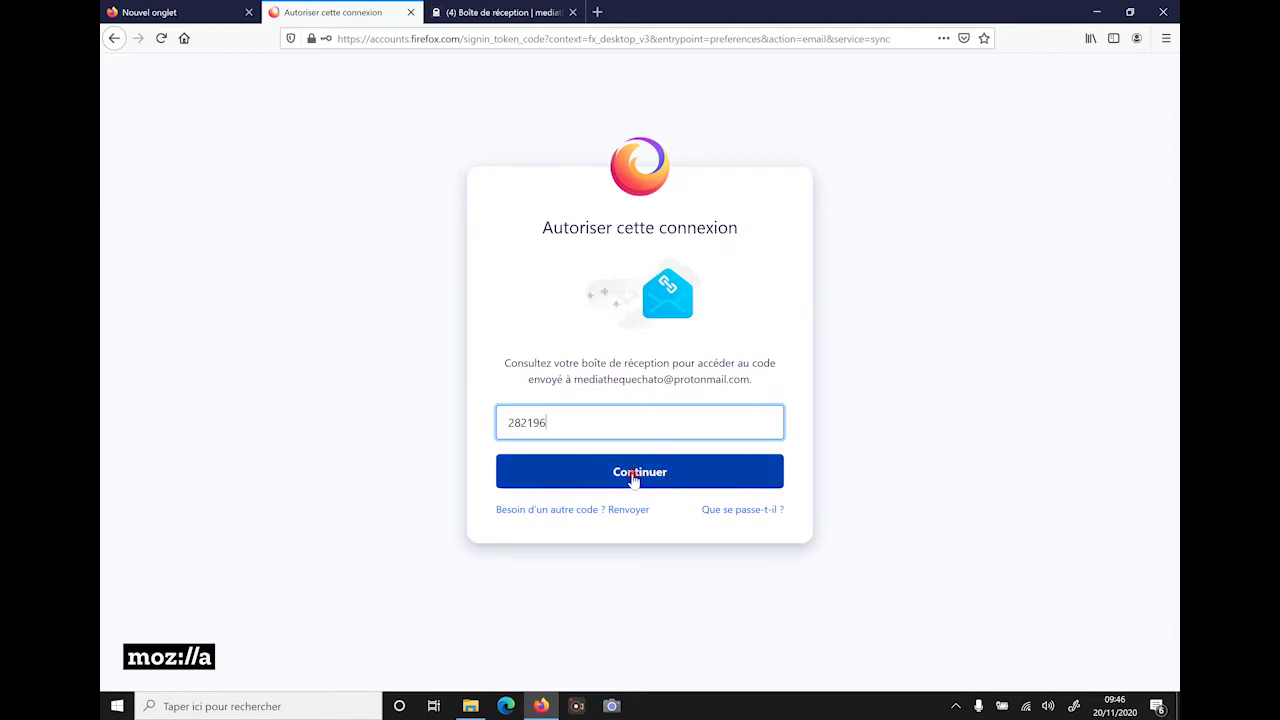
click(632, 477)
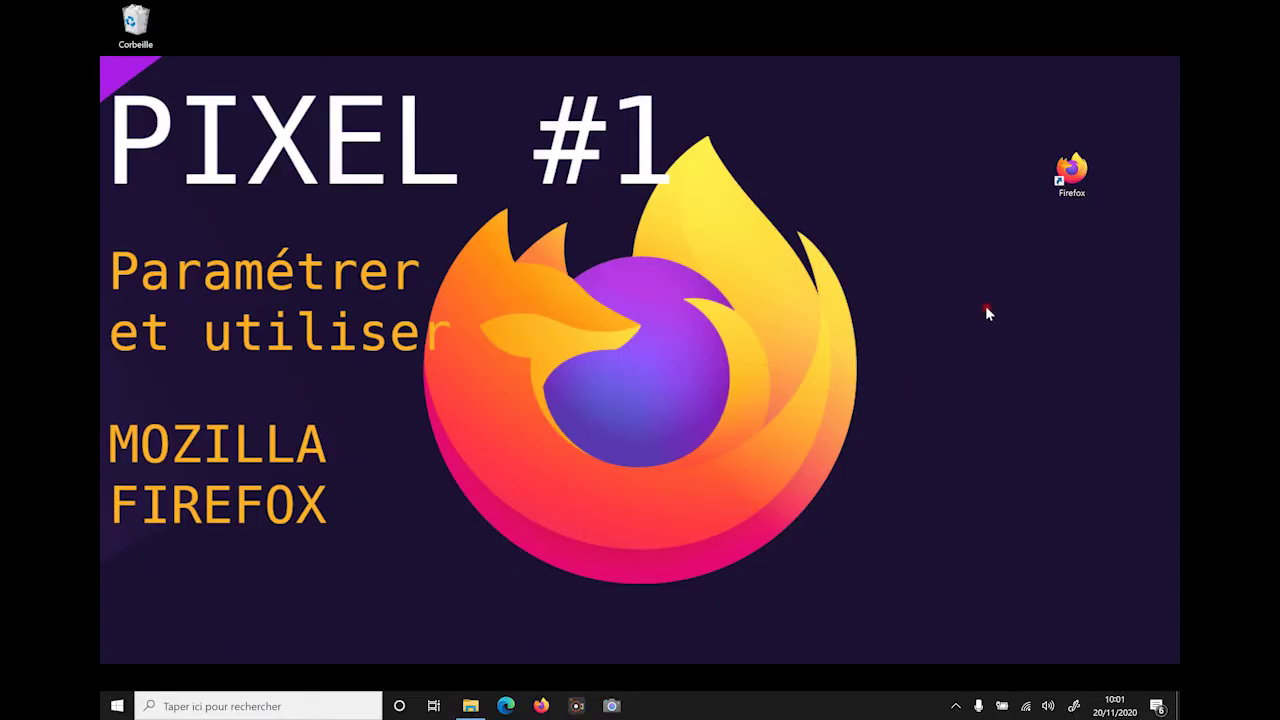
Relaunch Firefox from the desktop and examine the synchronisation status in the Sync options.
double_click(1068, 174)
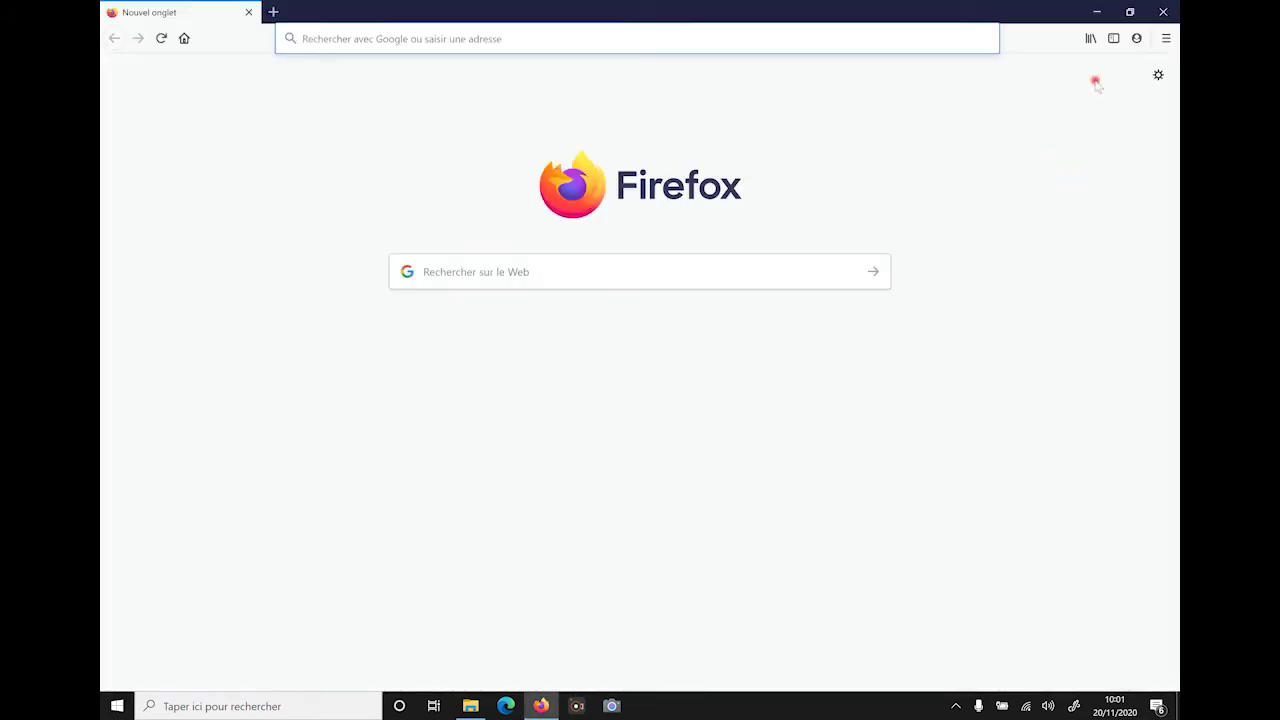
click(1136, 38)
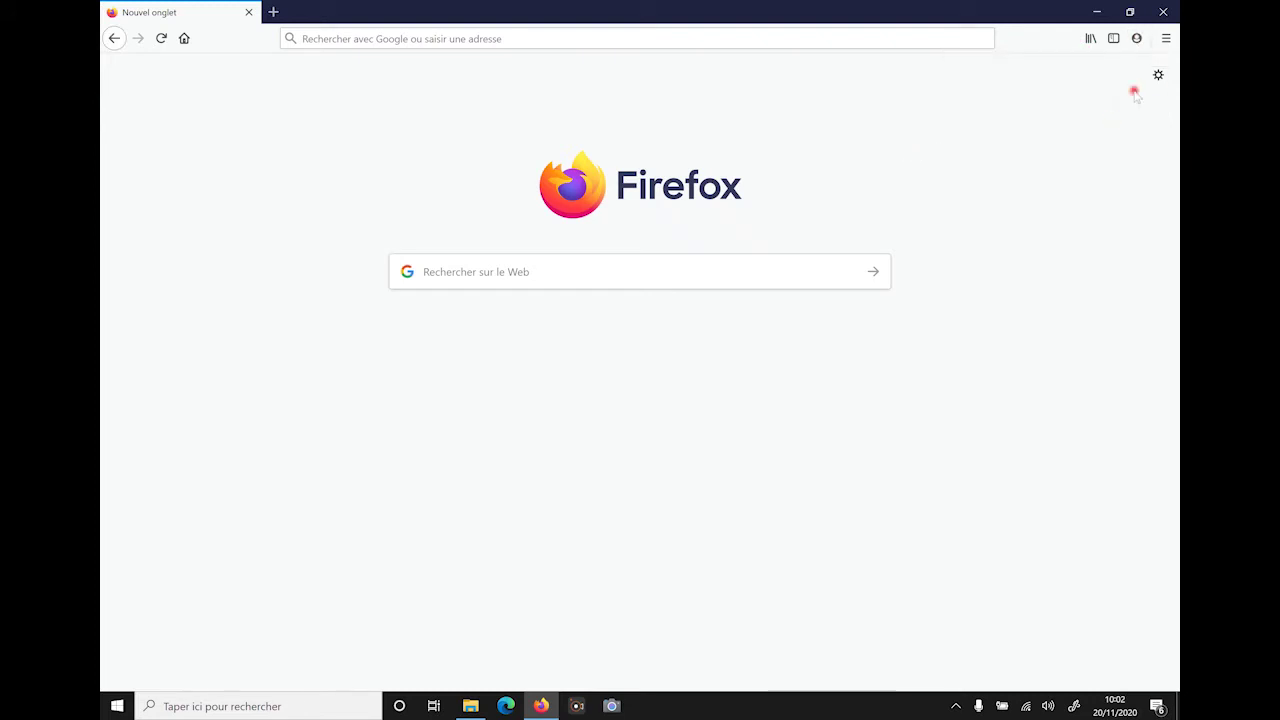
click(1158, 74)
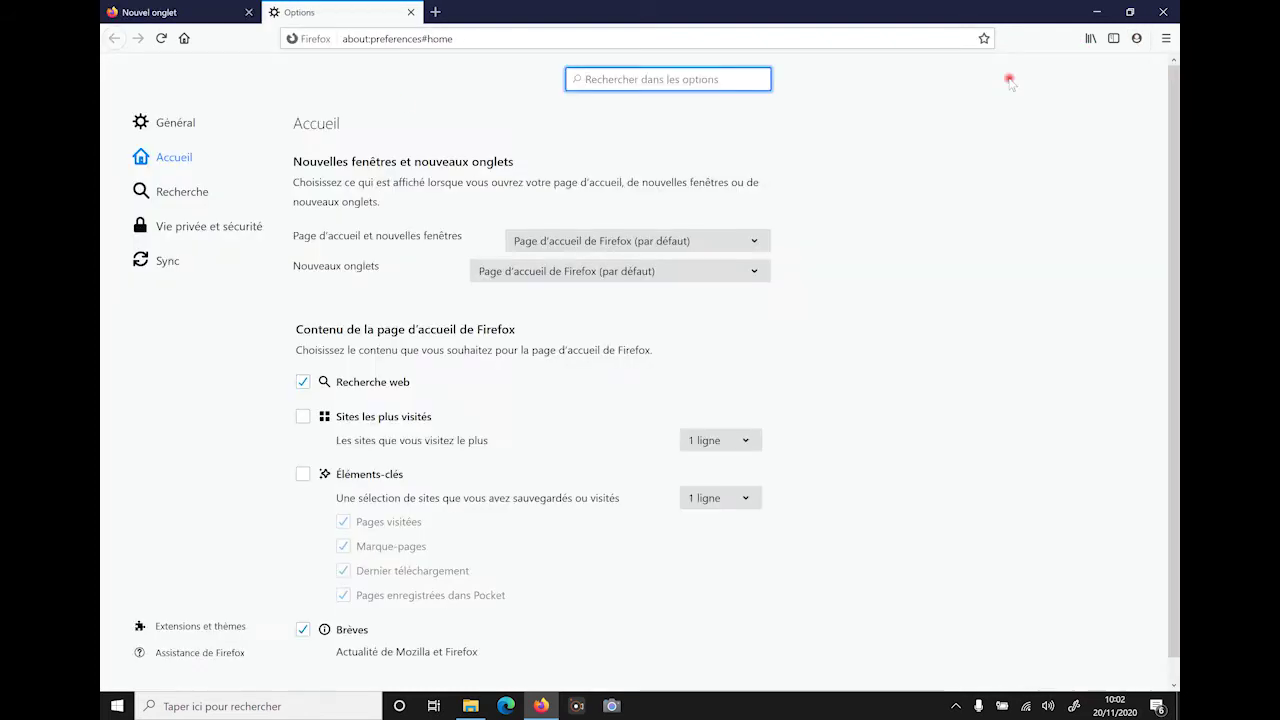
click(172, 262)
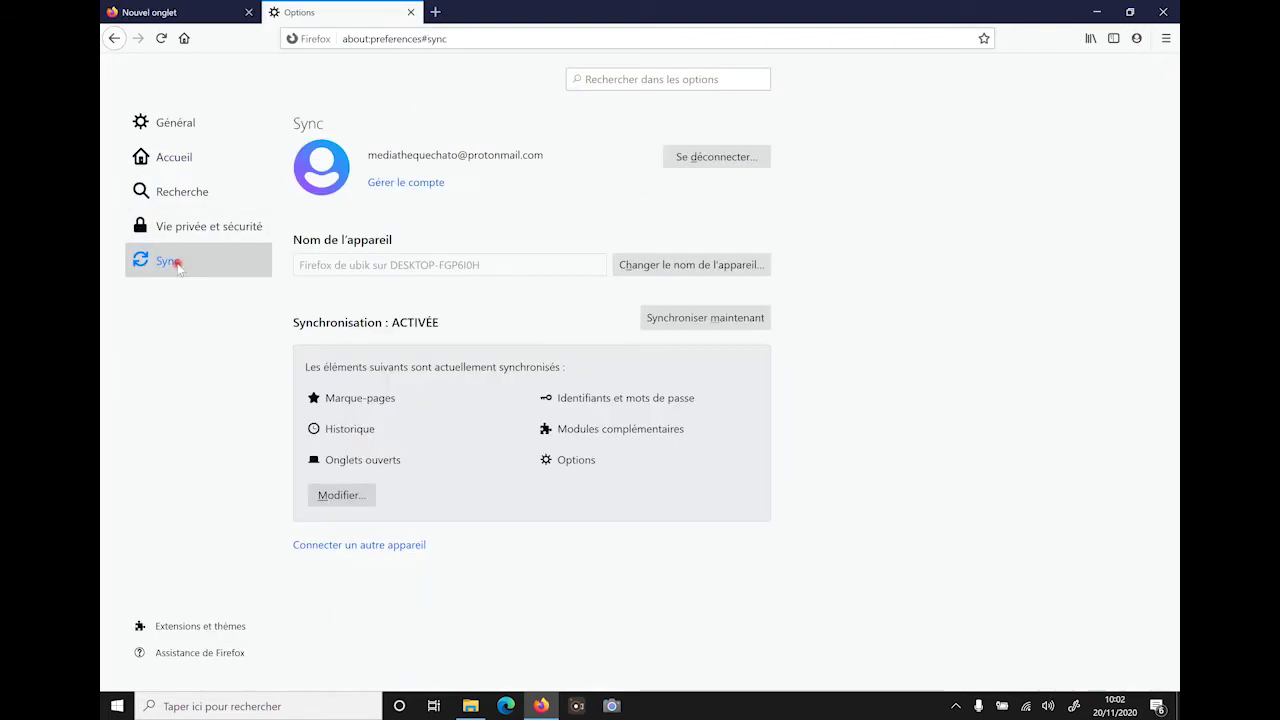
drag(437, 322, 301, 324)
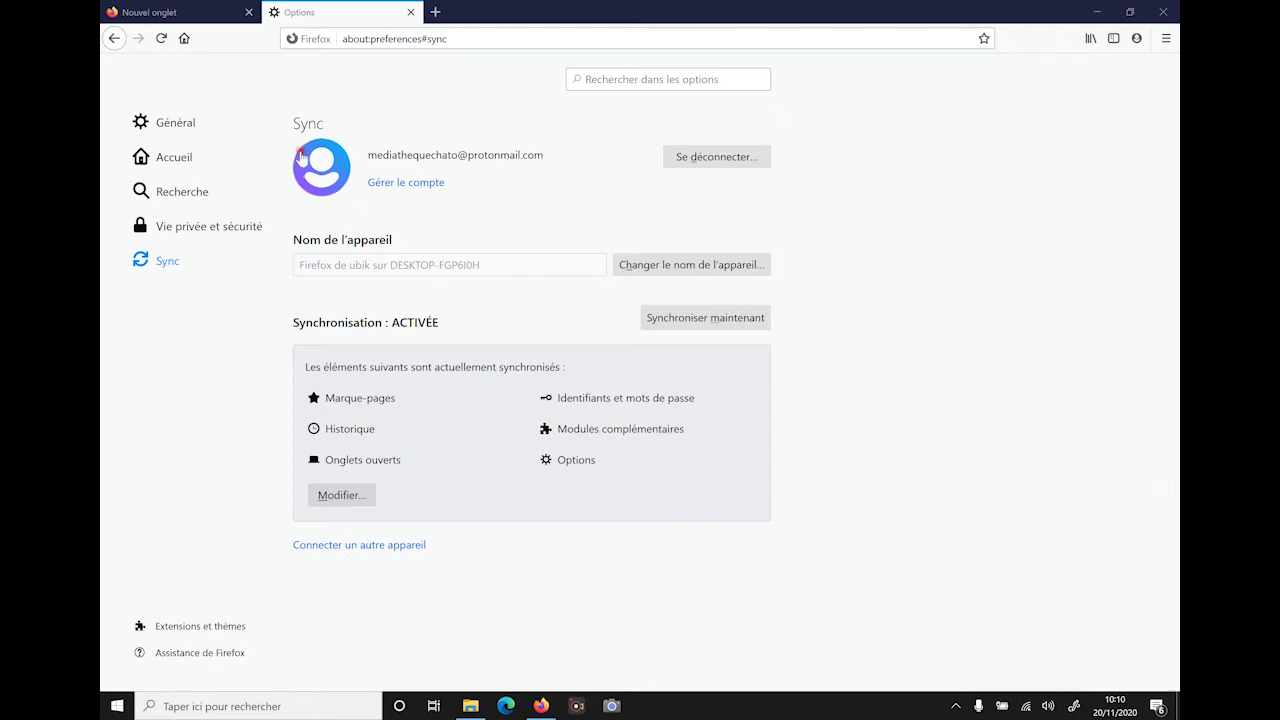
In the search options, try DuckDuckGo as default engine, set Qwant instead, and add the search bar to the toolbar.
click(209, 192)
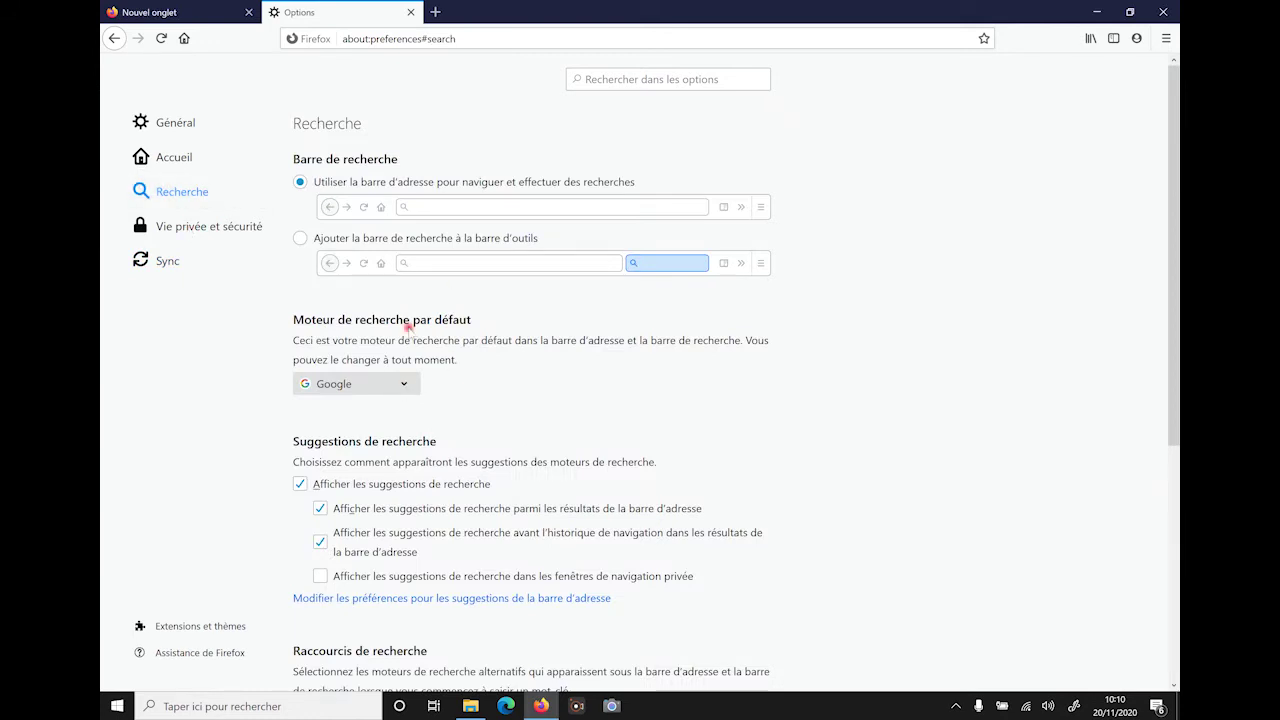
click(408, 386)
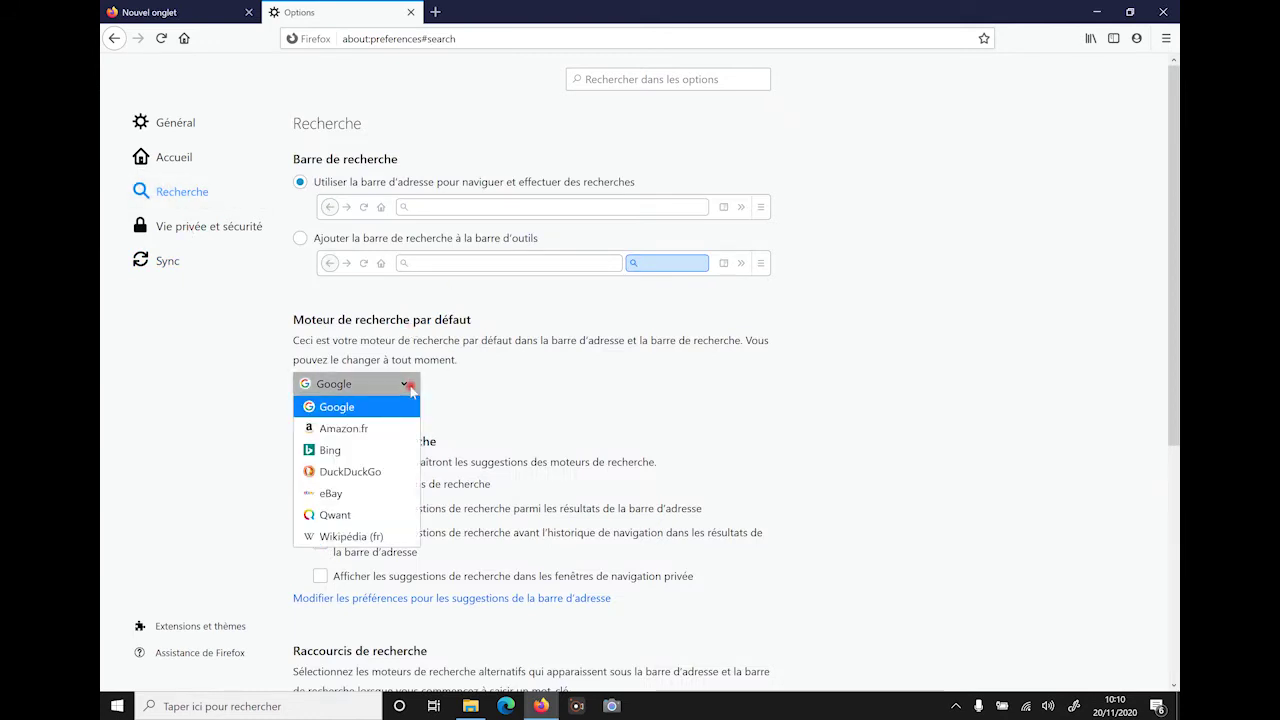
click(369, 471)
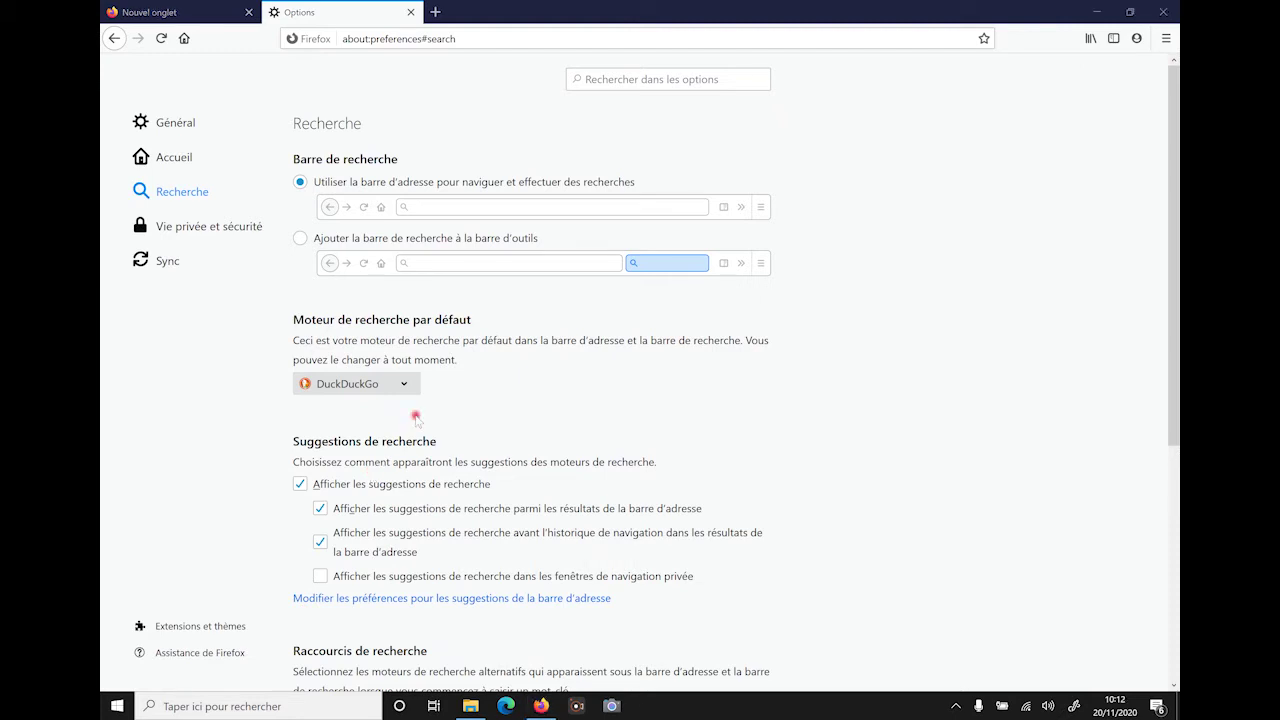
click(403, 387)
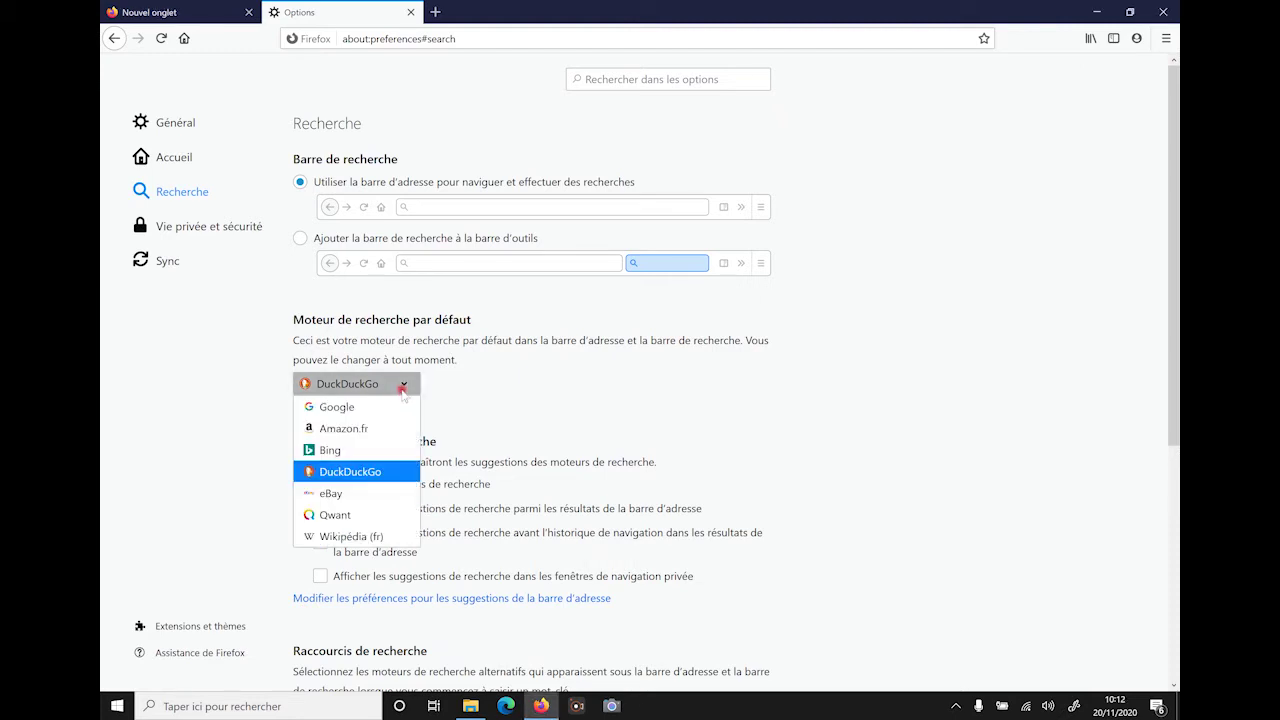
click(347, 513)
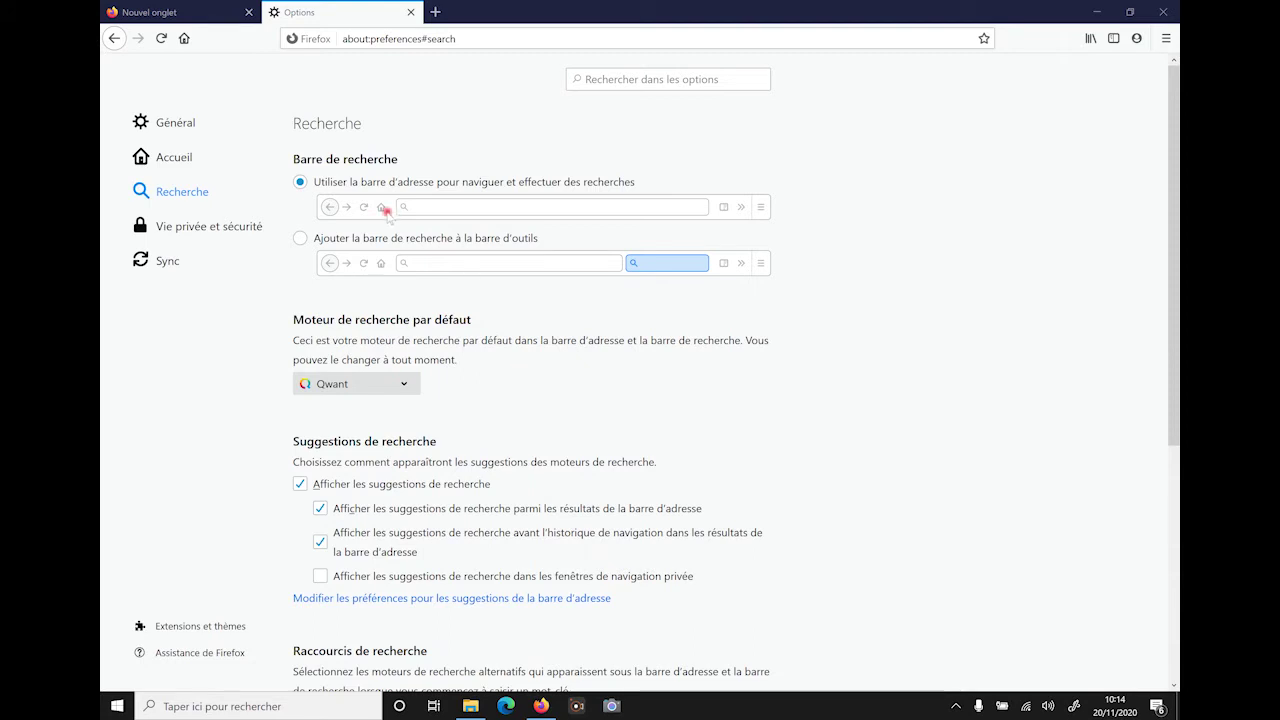
click(301, 240)
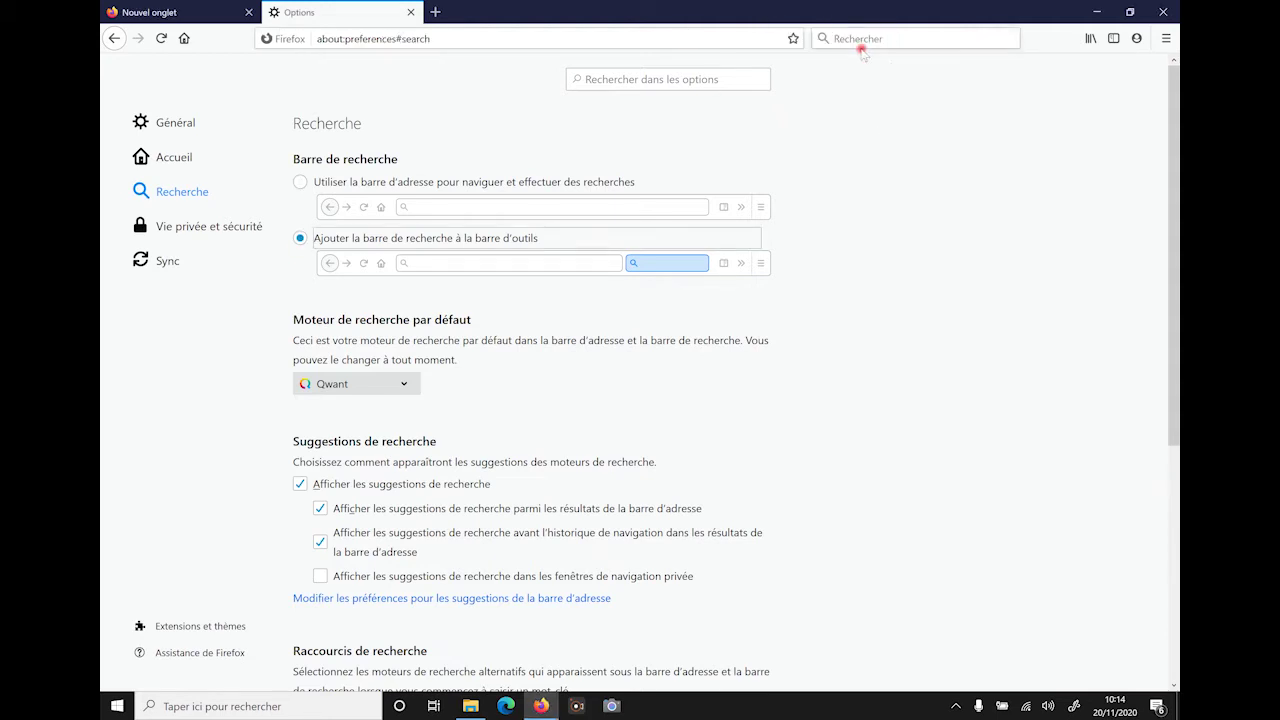
Search for "mediatheque chateaurenard" with DuckDuckGo from the separate search bar and open the médiathèque's home page.
click(864, 38)
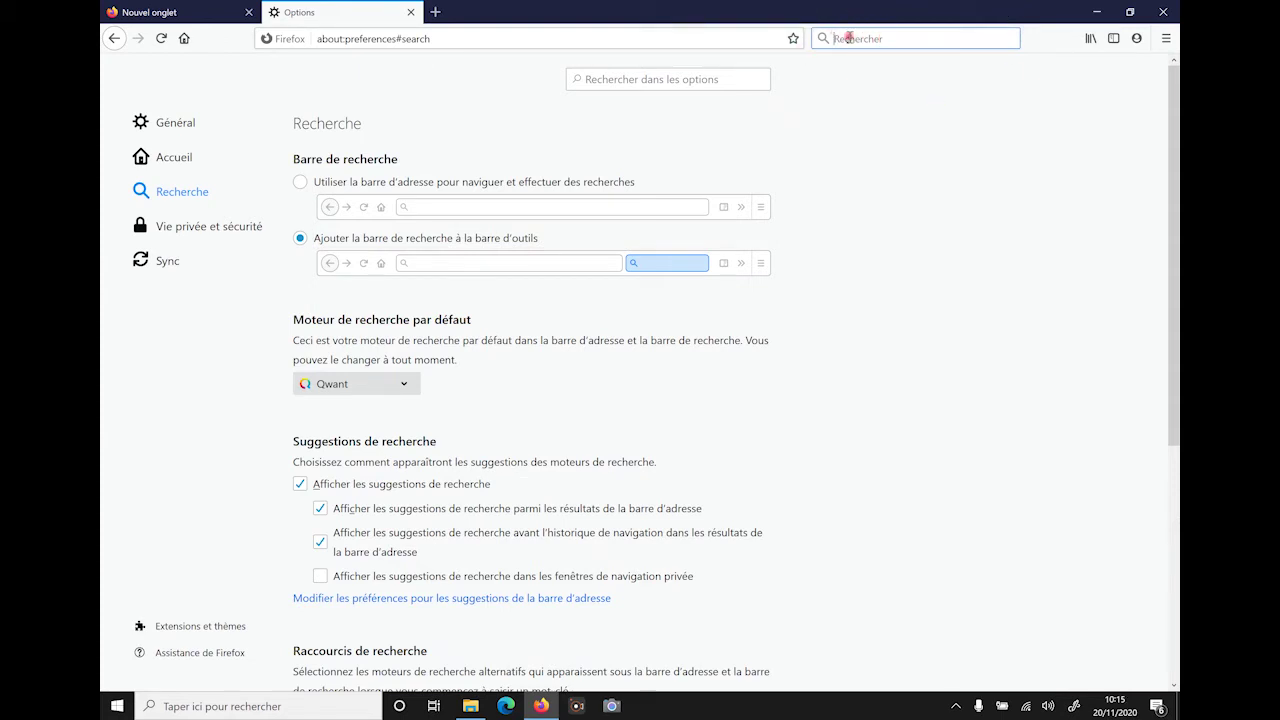
text(mediatheque chateaurenard)
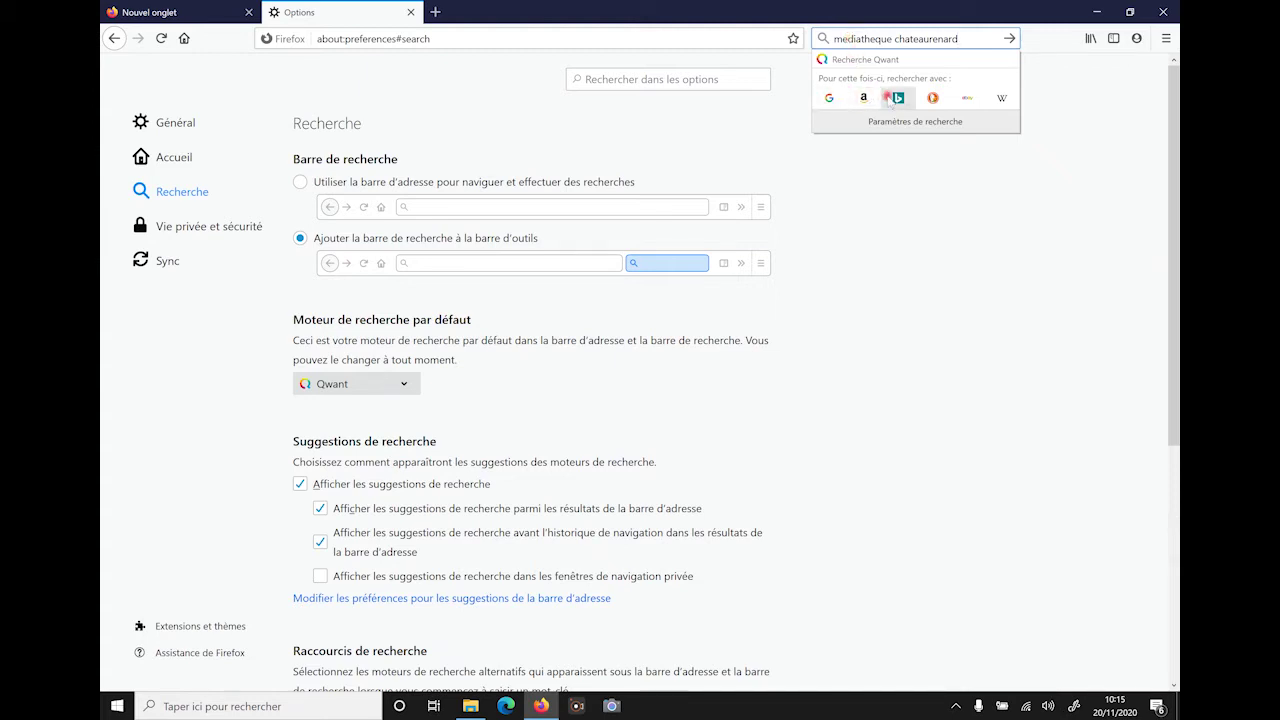
click(927, 98)
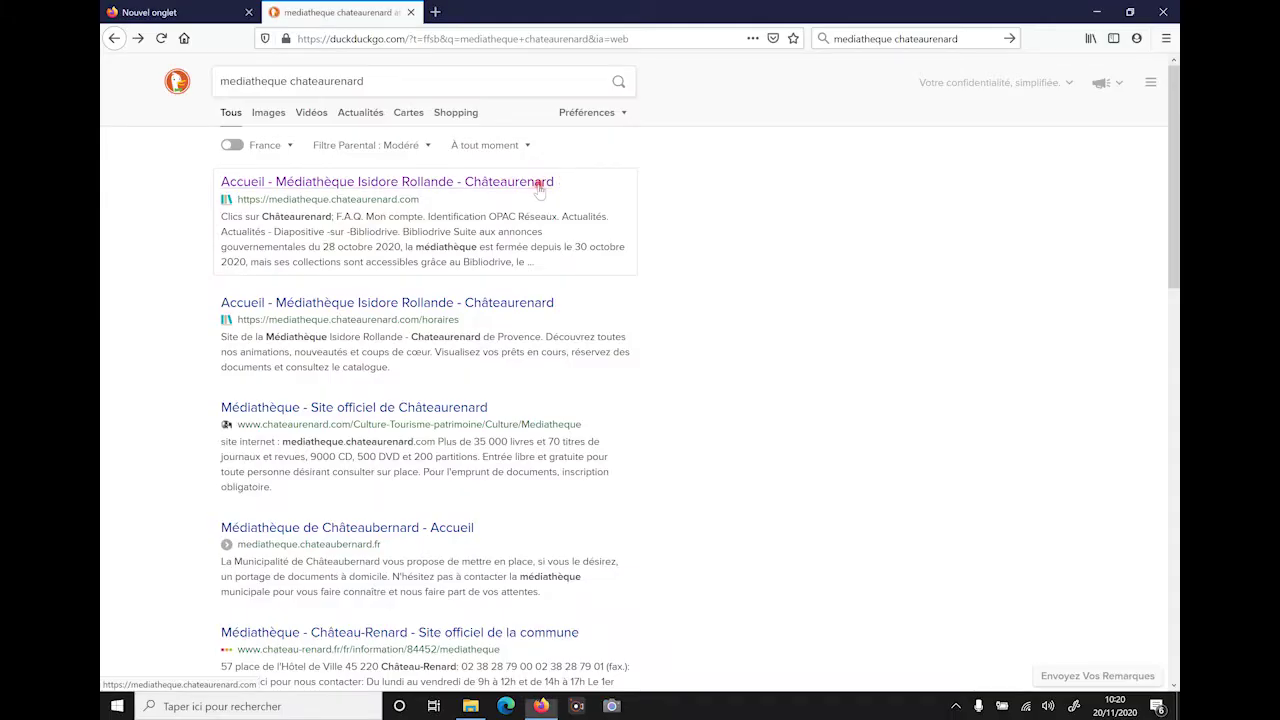
click(540, 180)
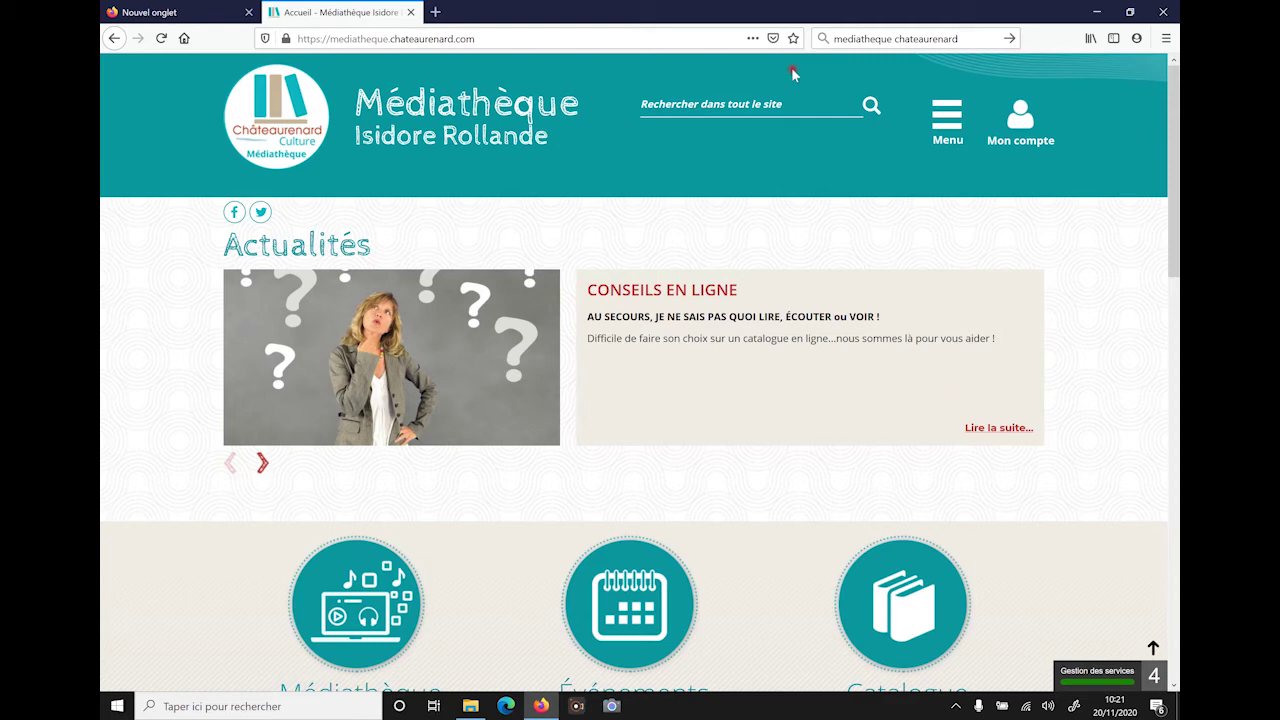
Bookmark the médiathèque home page under the name "médiathèque" in the Barre personnelle folder.
click(793, 38)
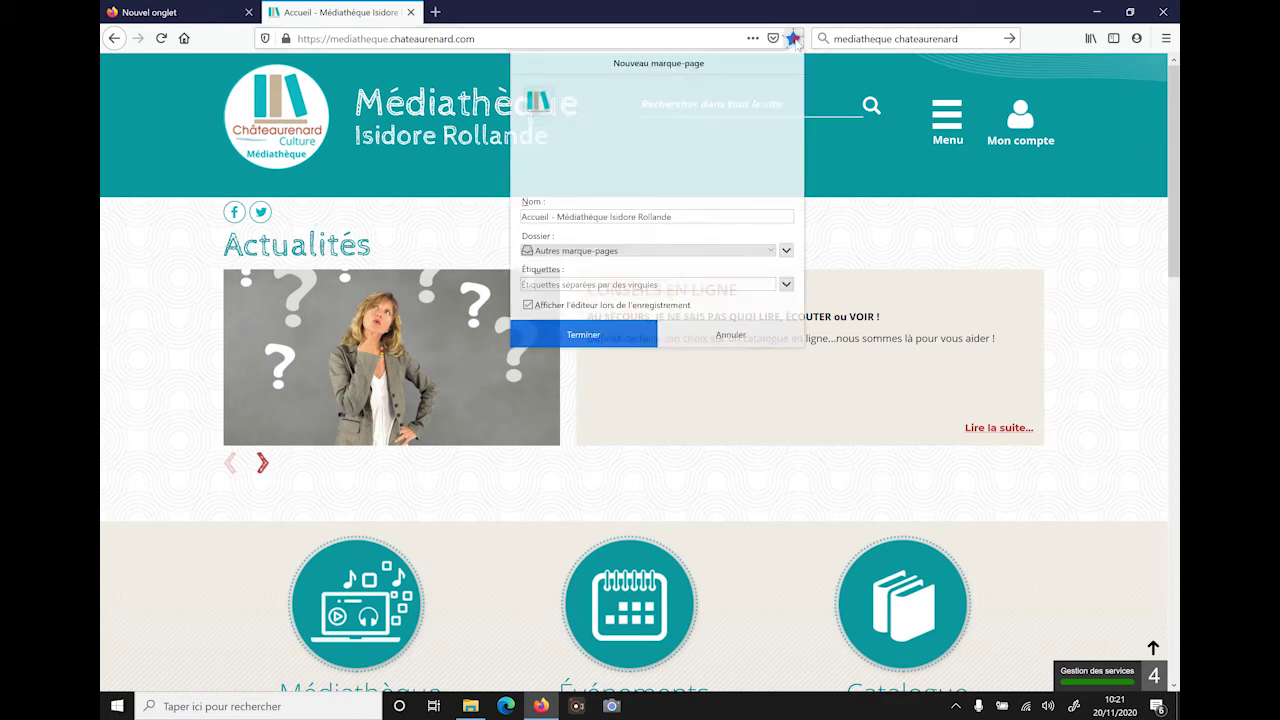
click(691, 221)
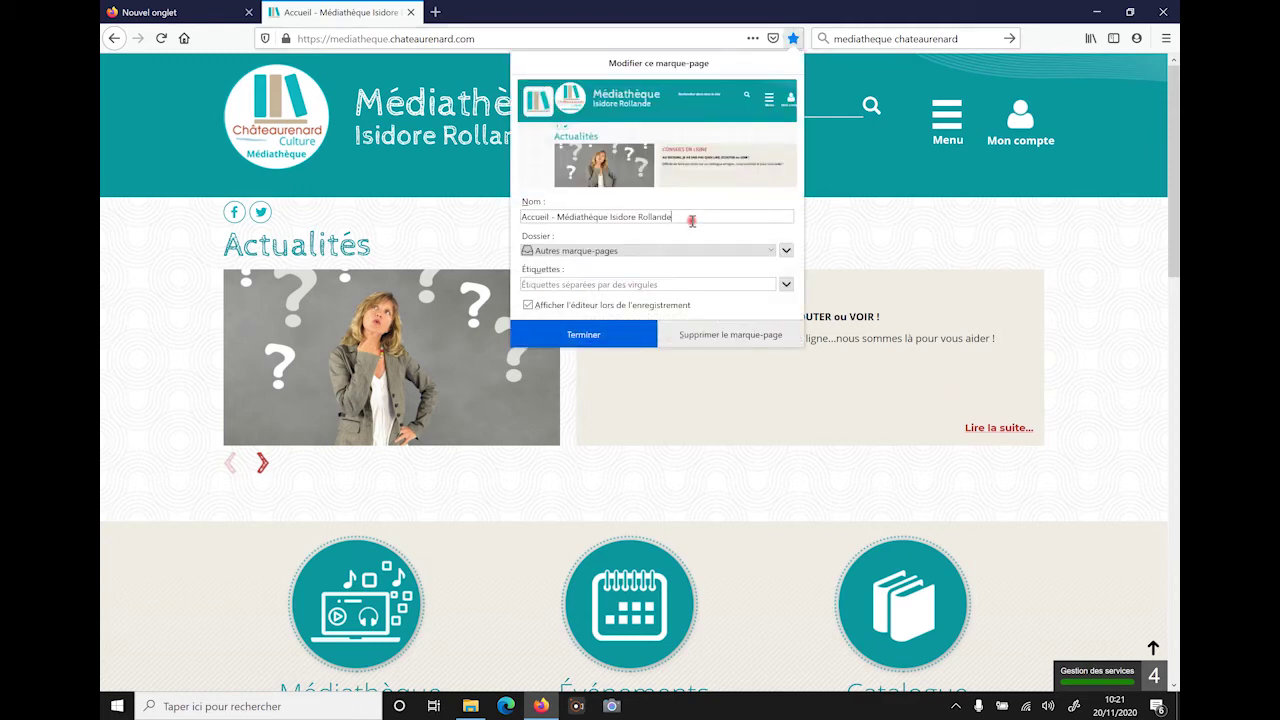
key(BackSpace)
key(BackSpace)
key(BackSpace)
key(BackSpace)
key(BackSpace)
key(BackSpace)
key(BackSpace)
key(BackSpace)
key(BackSpace)
key(BackSpace)
key(BackSpace)
key(BackSpace)
key(BackSpace)
key(BackSpace)
key(BackSpace)
key(BackSpace)
key(BackSpace)
key(BackSpace)
key(BackSpace)
key(BackSpace)
text(médiathèque)
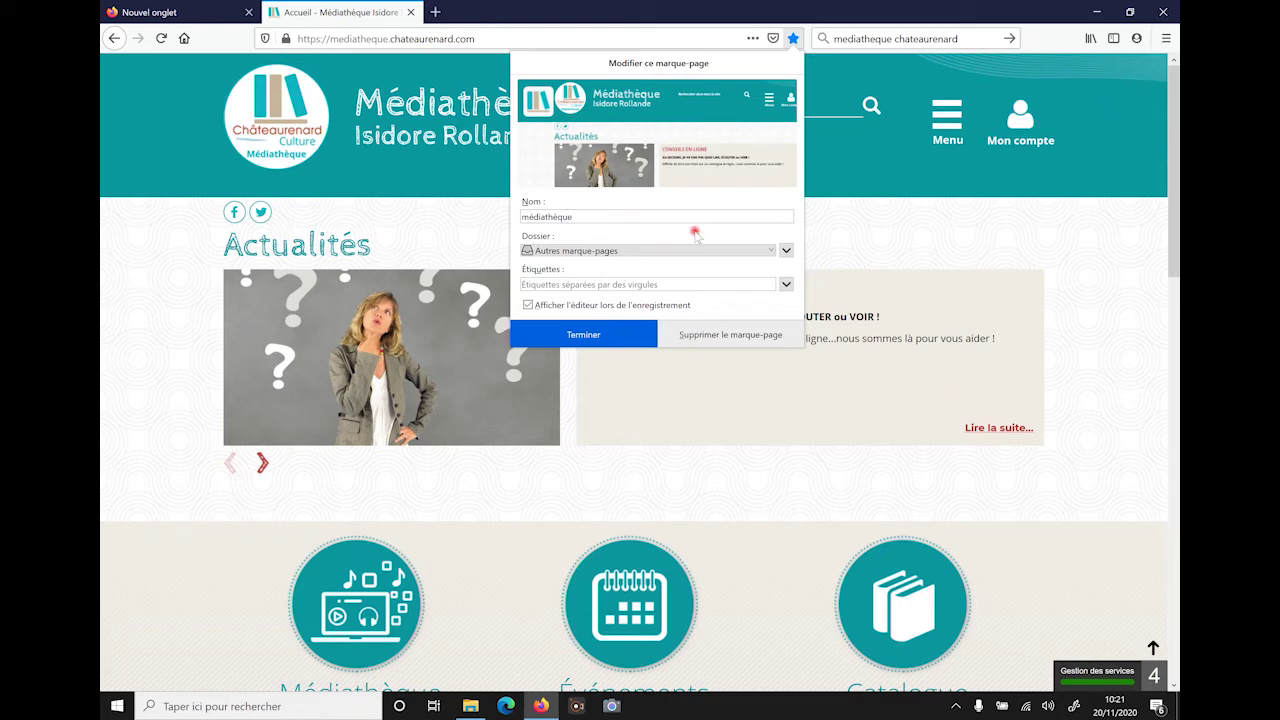
click(690, 250)
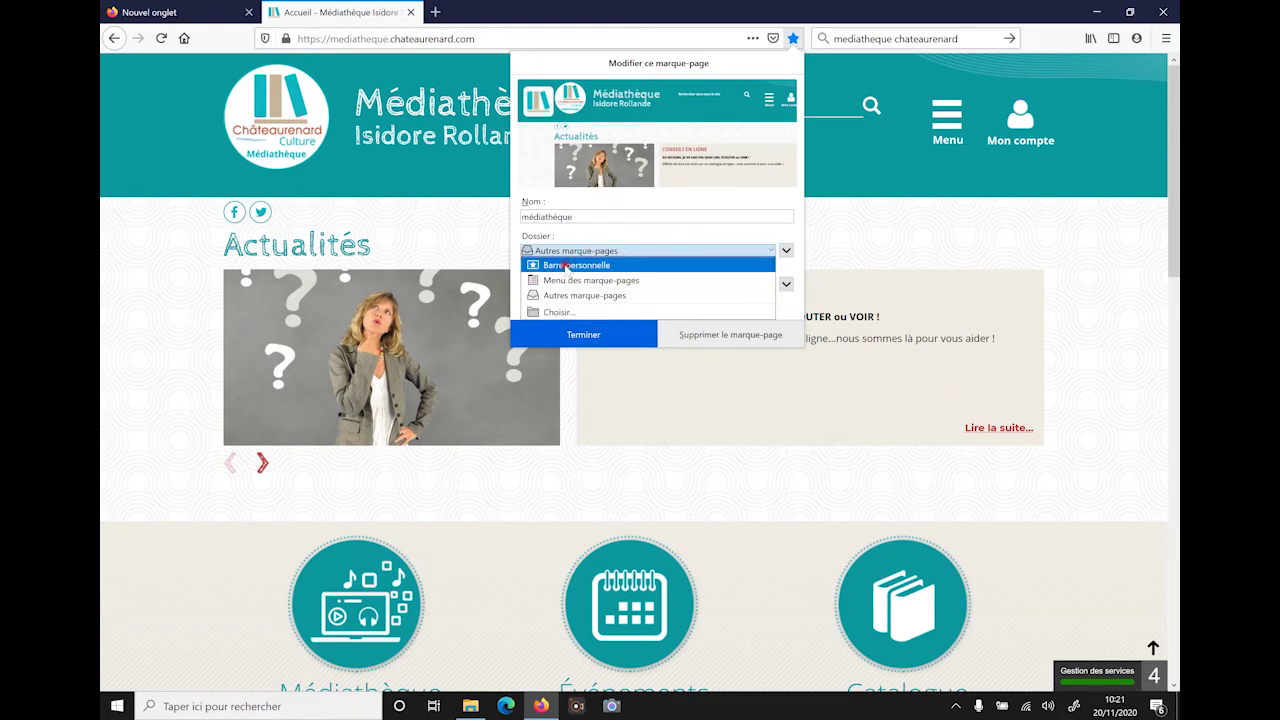
click(581, 266)
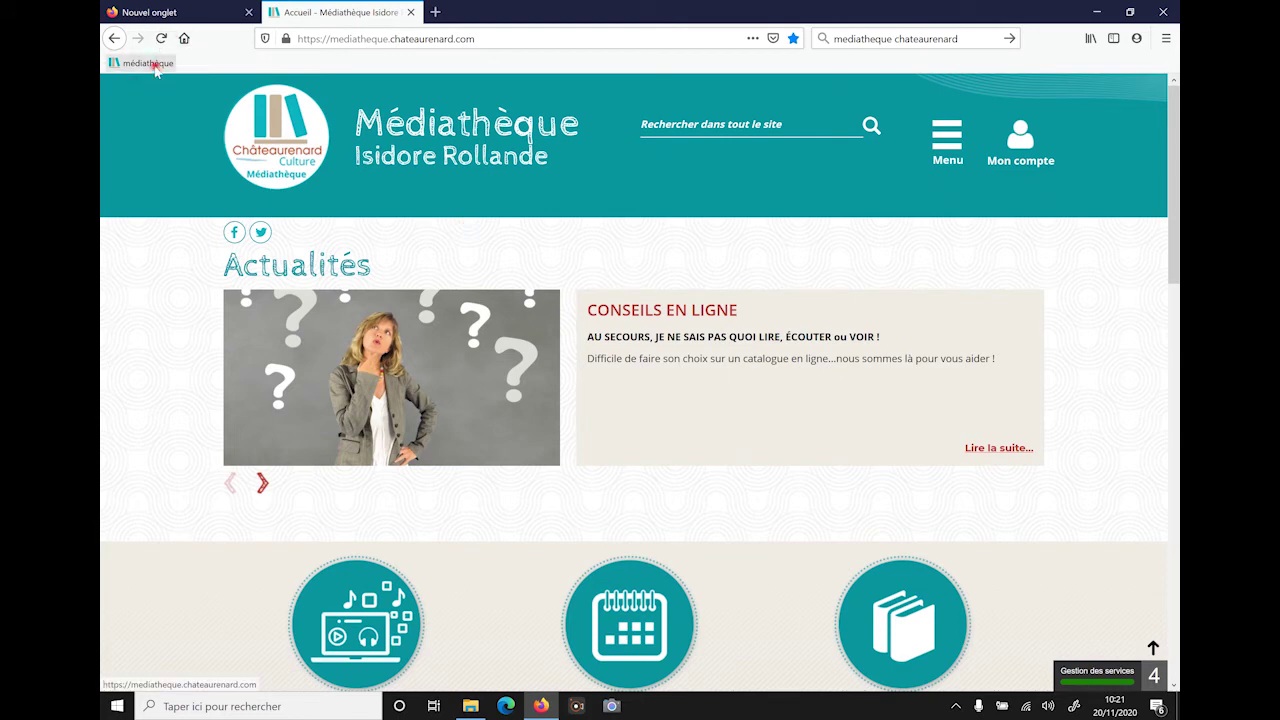
Try the médiathèque bookmark, close that tab and reopen the site from the bookmark in the remaining tab.
click(147, 64)
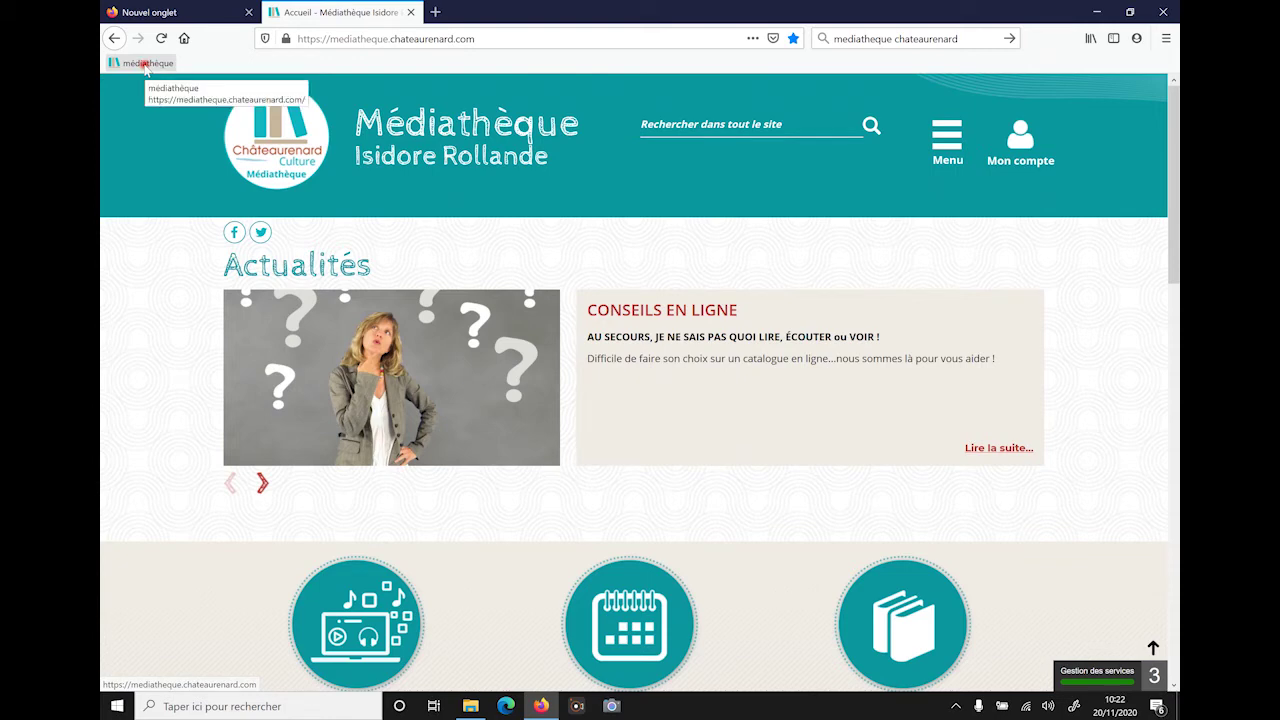
click(410, 12)
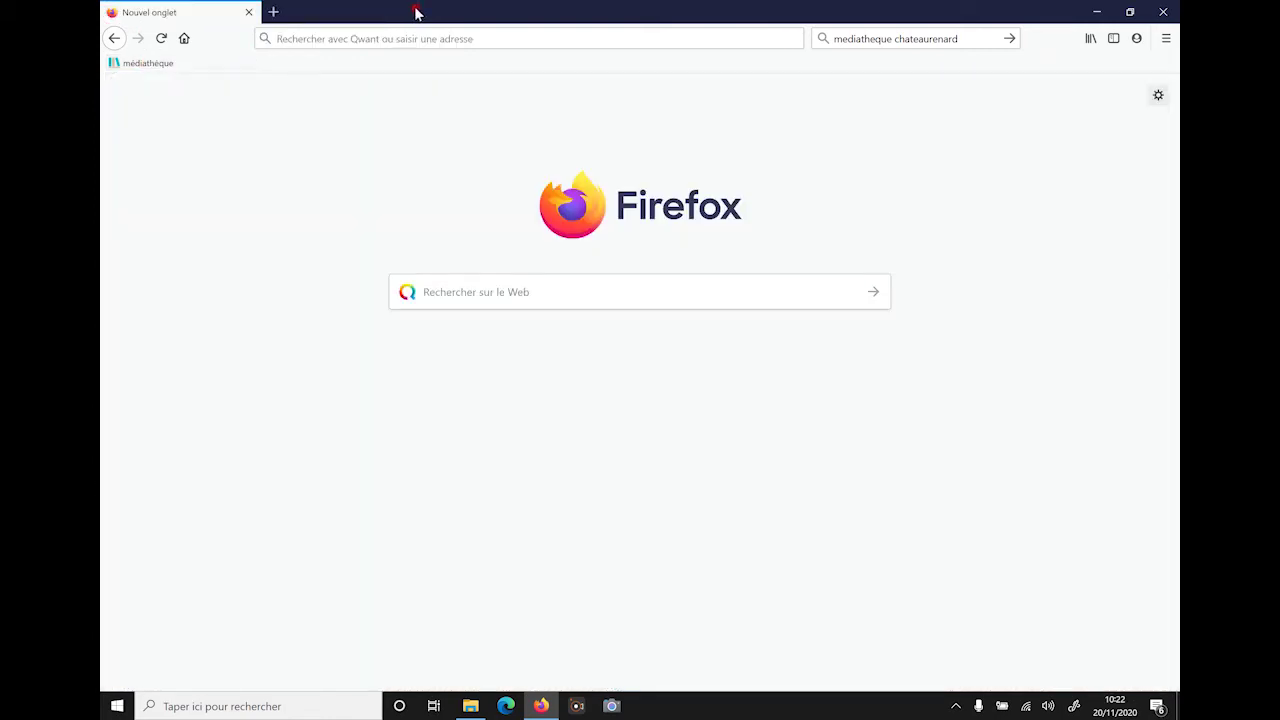
click(168, 65)
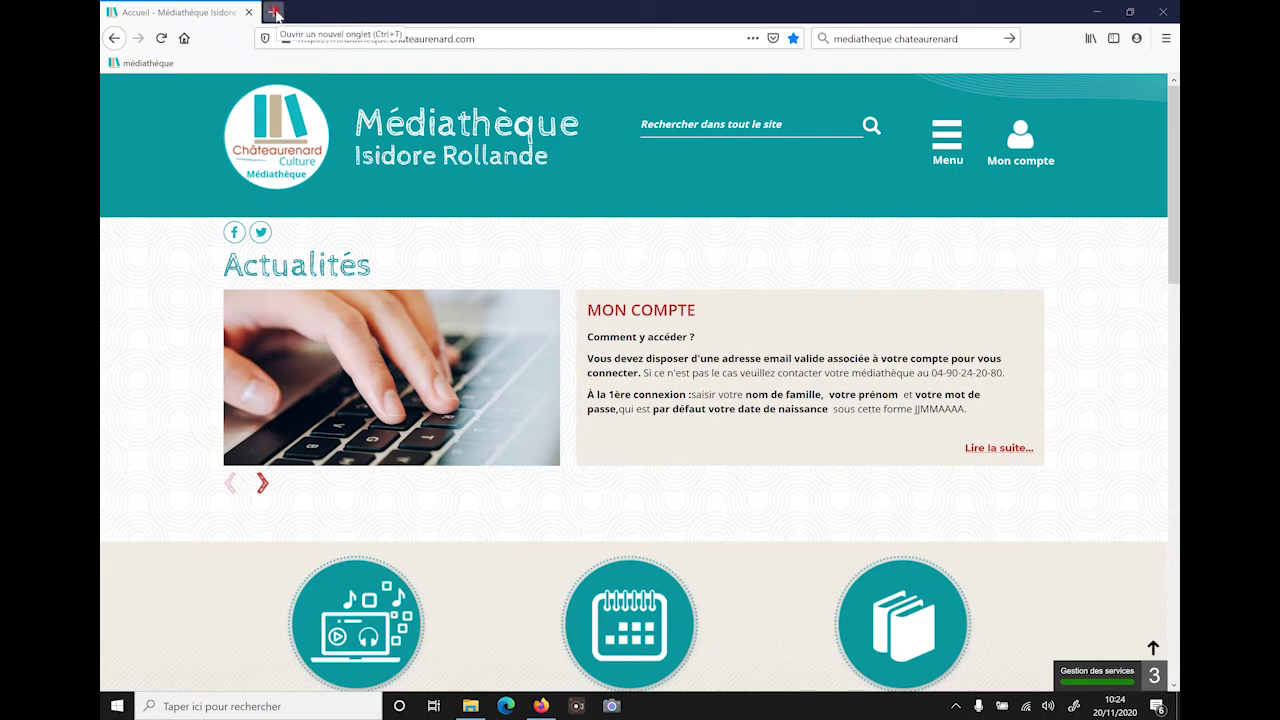
Open a new tab and switch back and forth between it and the médiathèque tab.
click(274, 12)
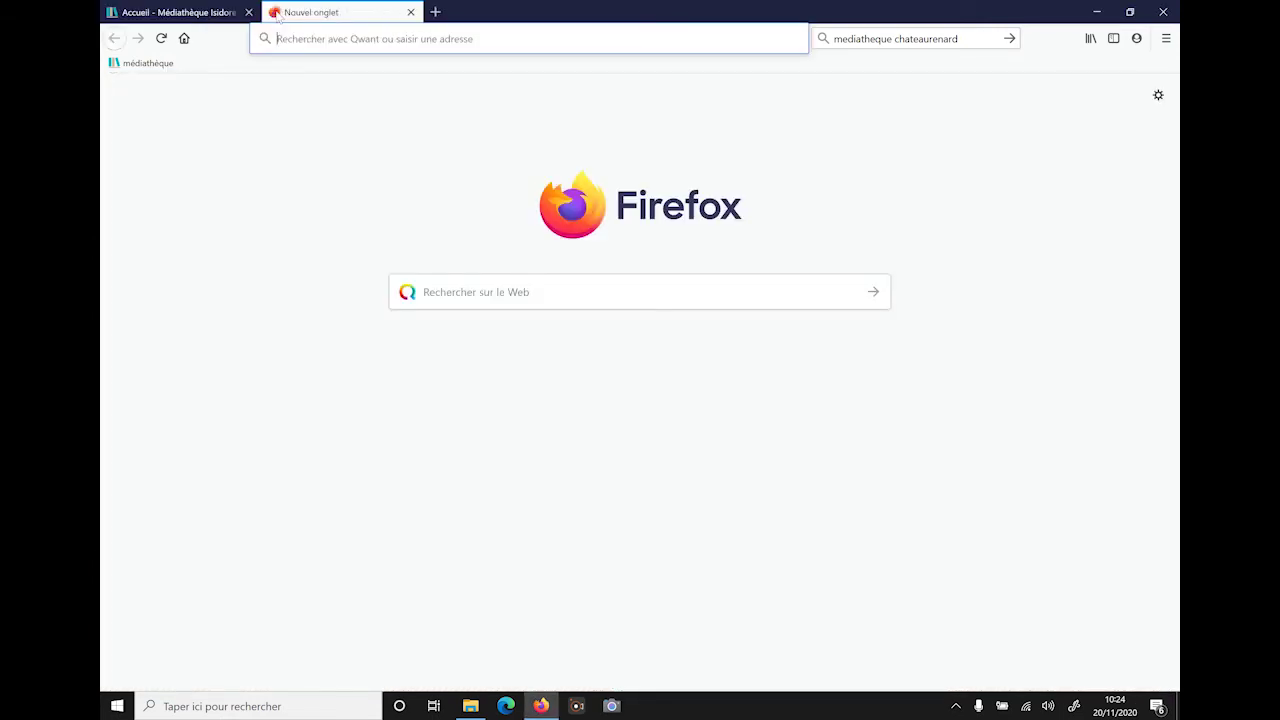
click(228, 12)
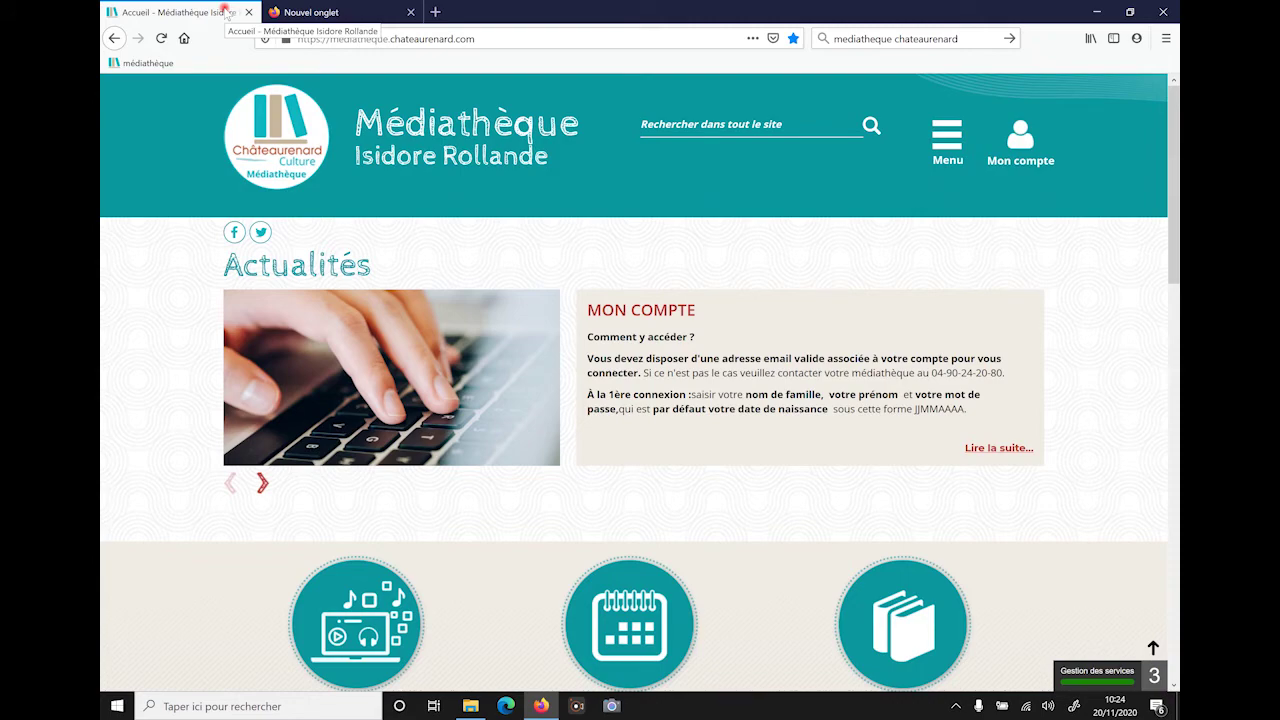
click(300, 12)
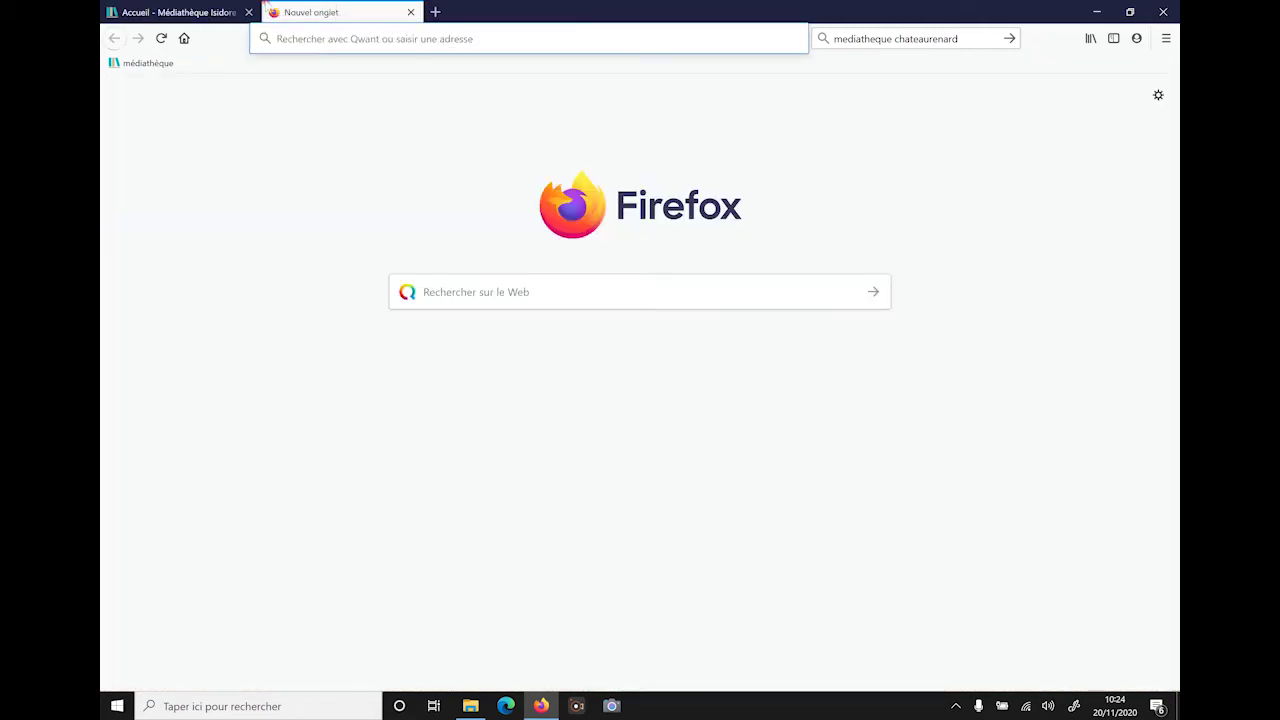
click(205, 12)
click(300, 12)
click(211, 10)
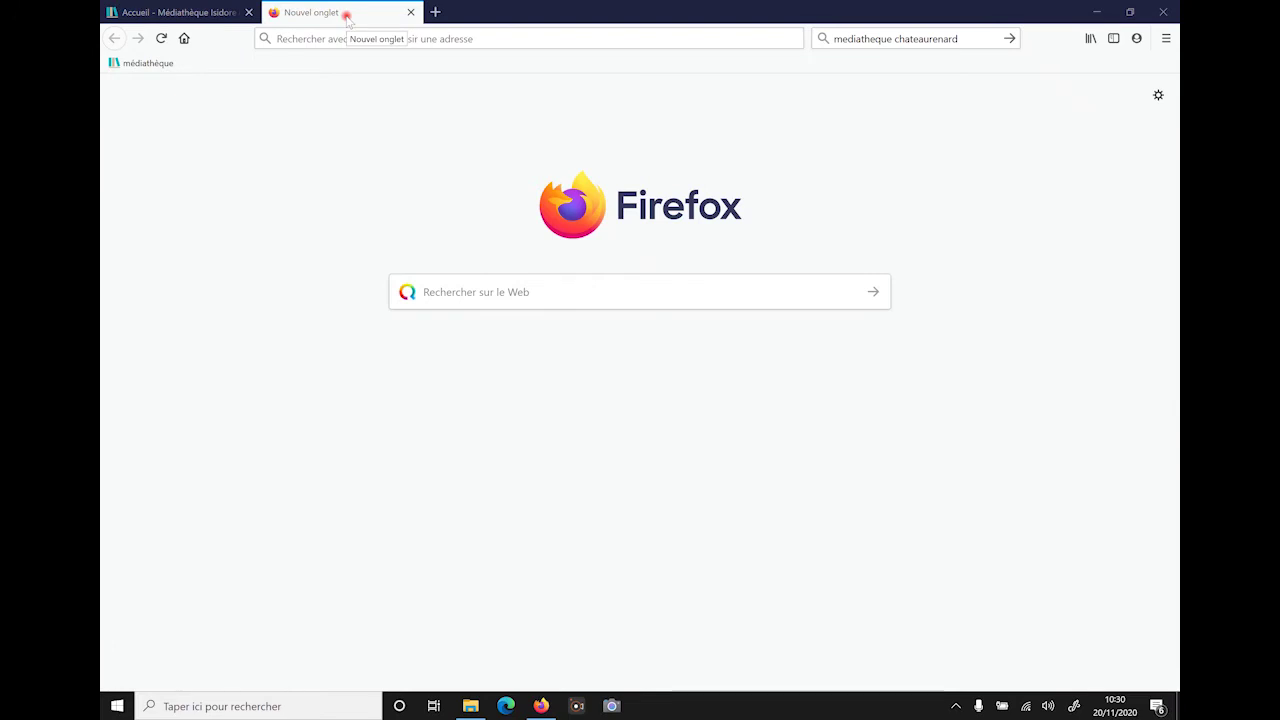
Replace the search bar's text with "le monde", search with Qwant and open the Le Monde.fr result.
click(965, 40)
drag(965, 40, 829, 38)
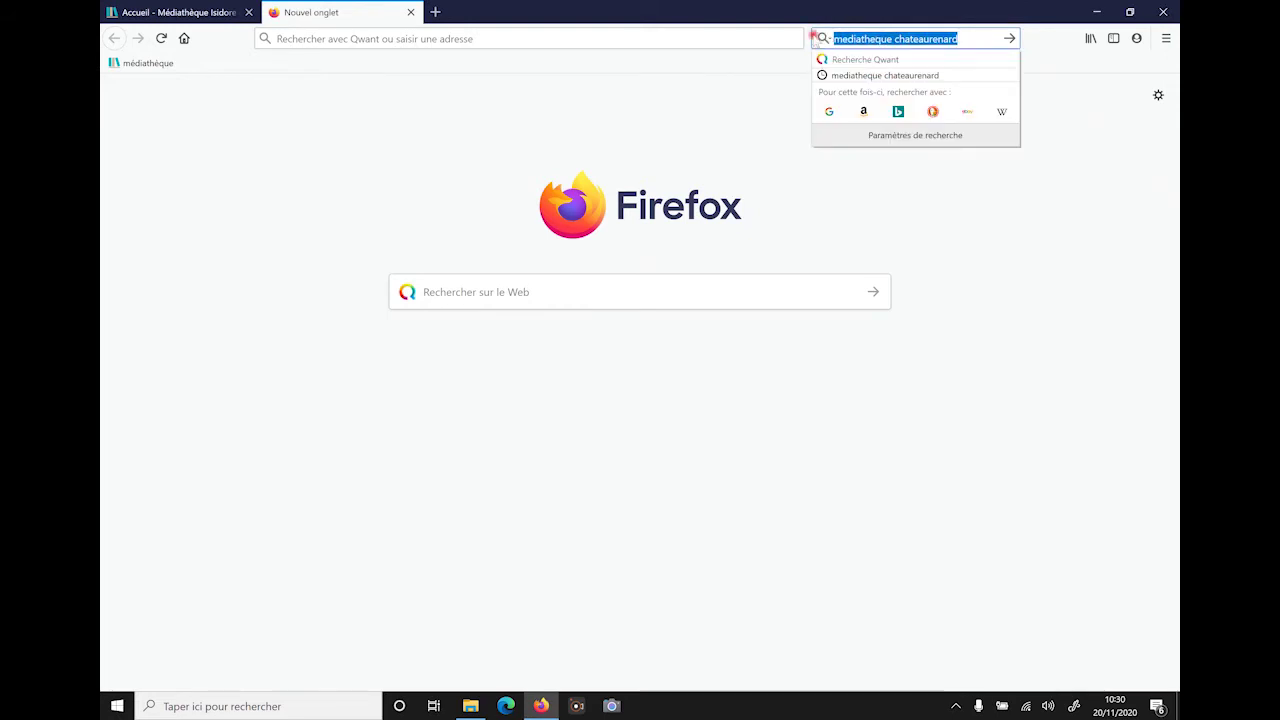
text(le monde)
key(Return)
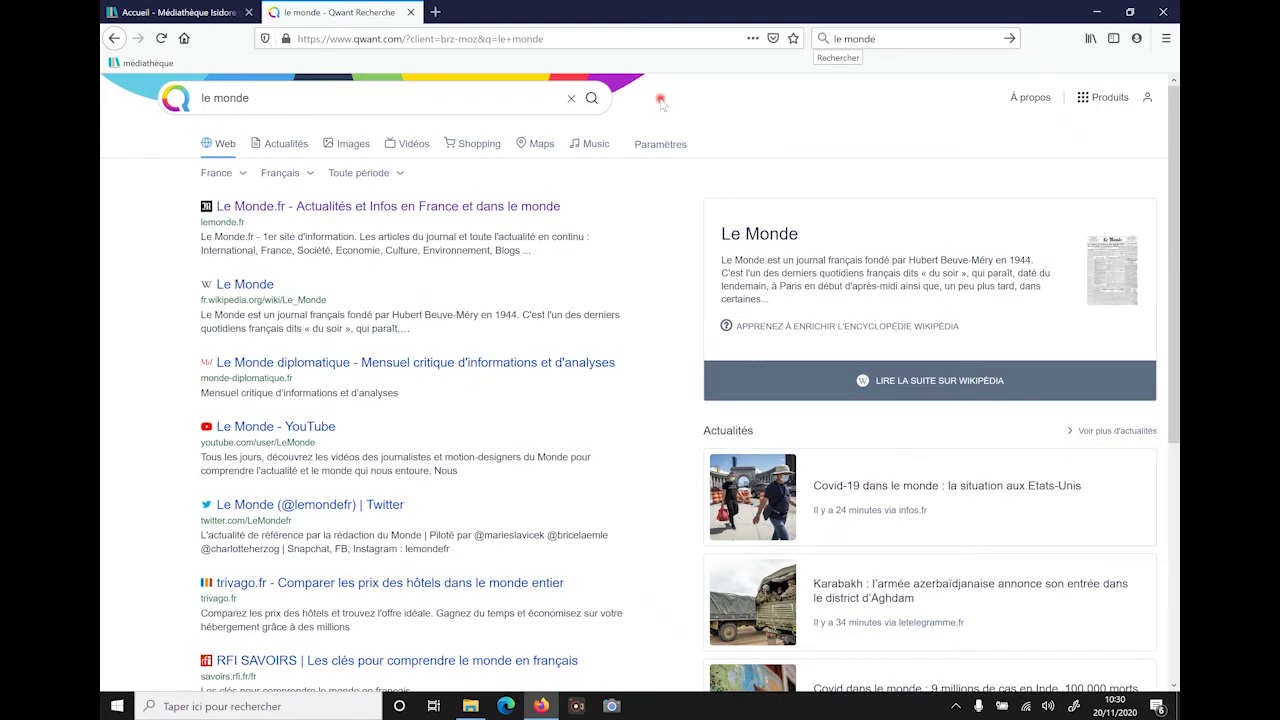
click(417, 205)
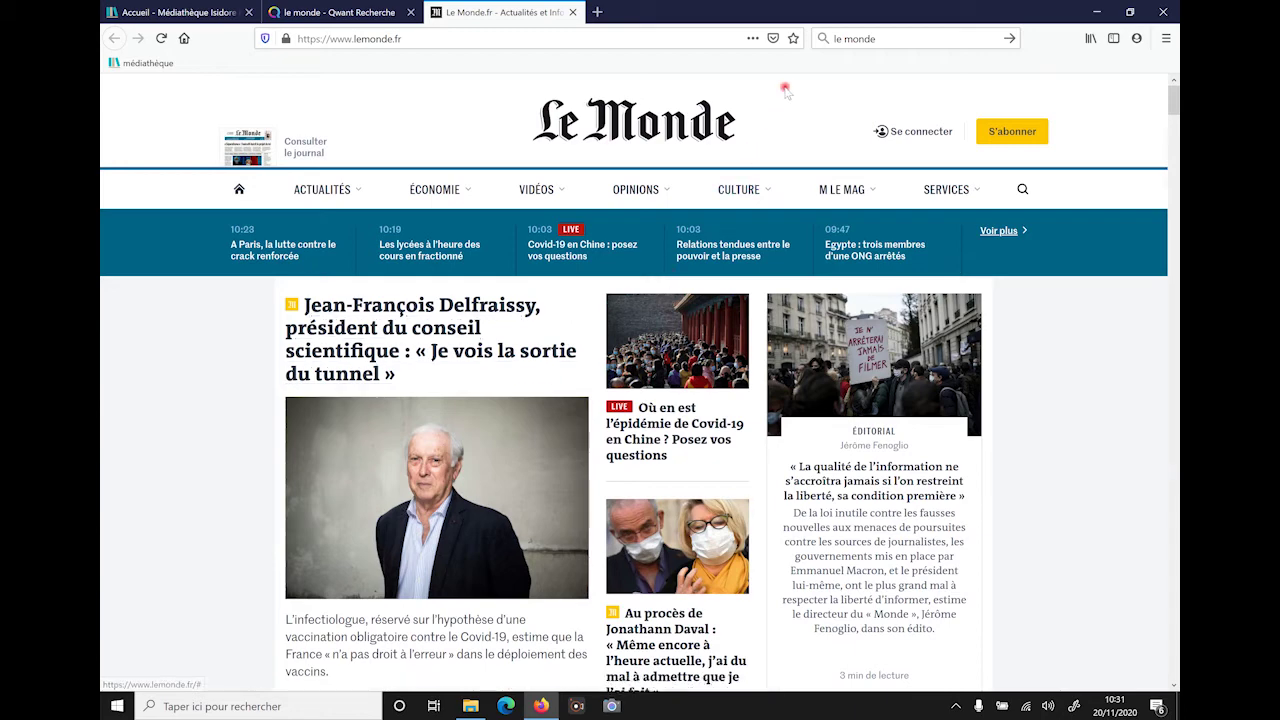
Bookmark the Le Monde site, shortening its name to "Le Monde" and saving it in the Barre personnelle folder.
click(794, 39)
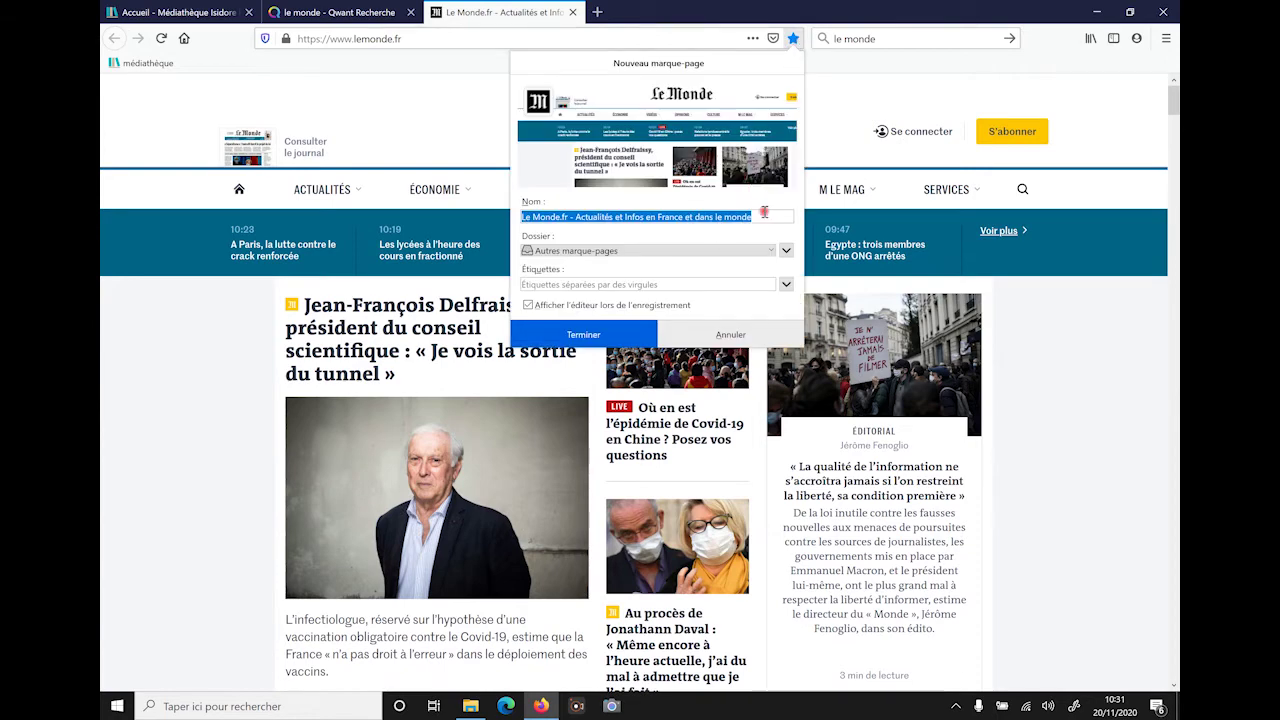
click(756, 216)
drag(754, 216, 570, 216)
key(BackSpace)
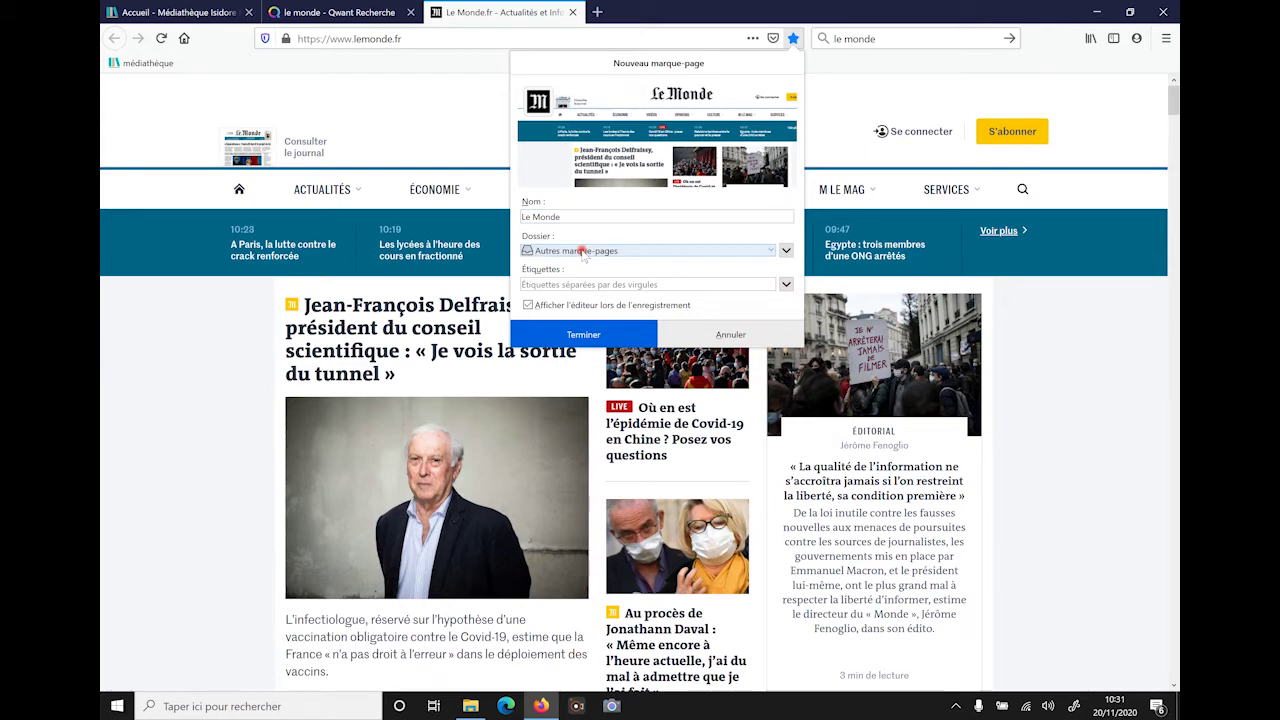
click(583, 251)
click(576, 265)
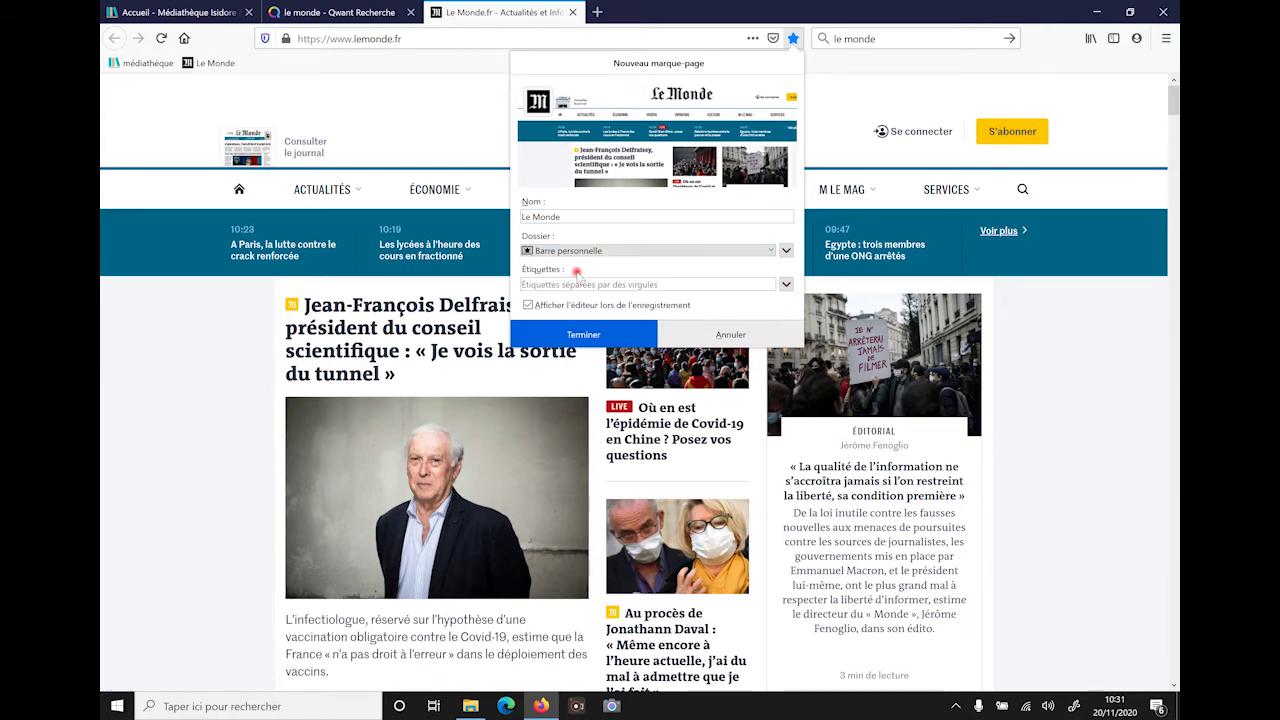
click(568, 340)
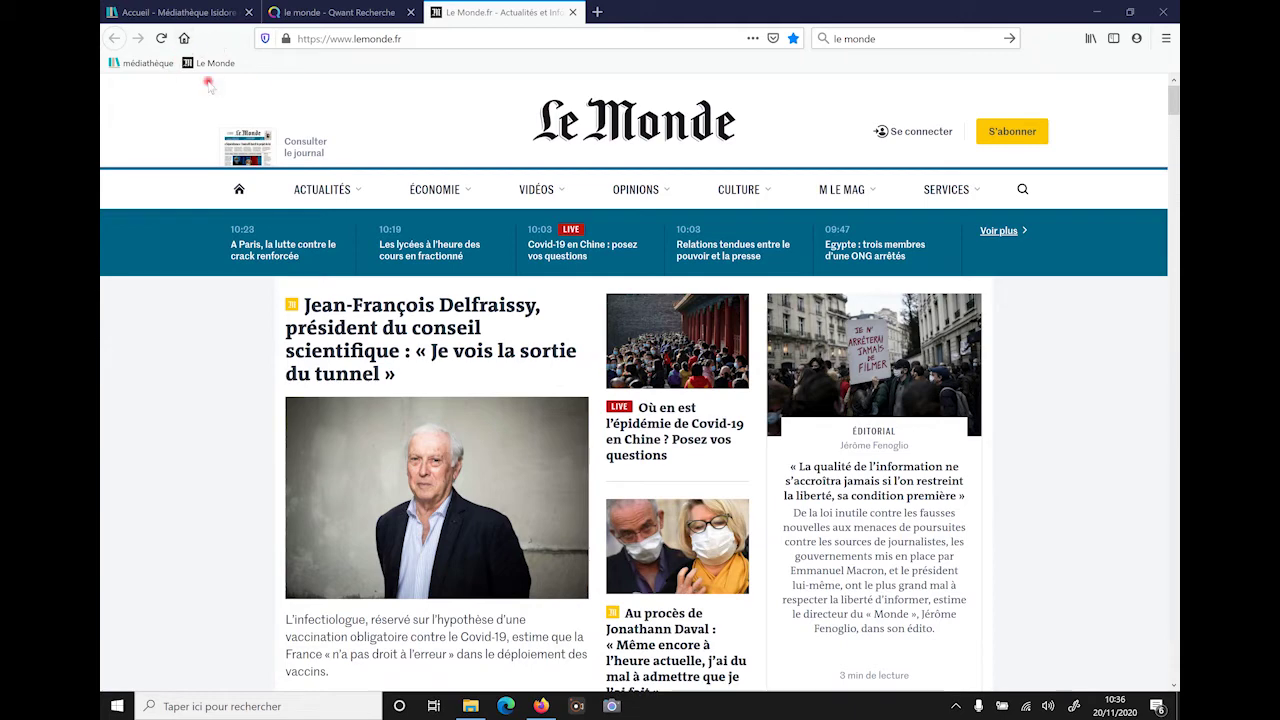
click(220, 106)
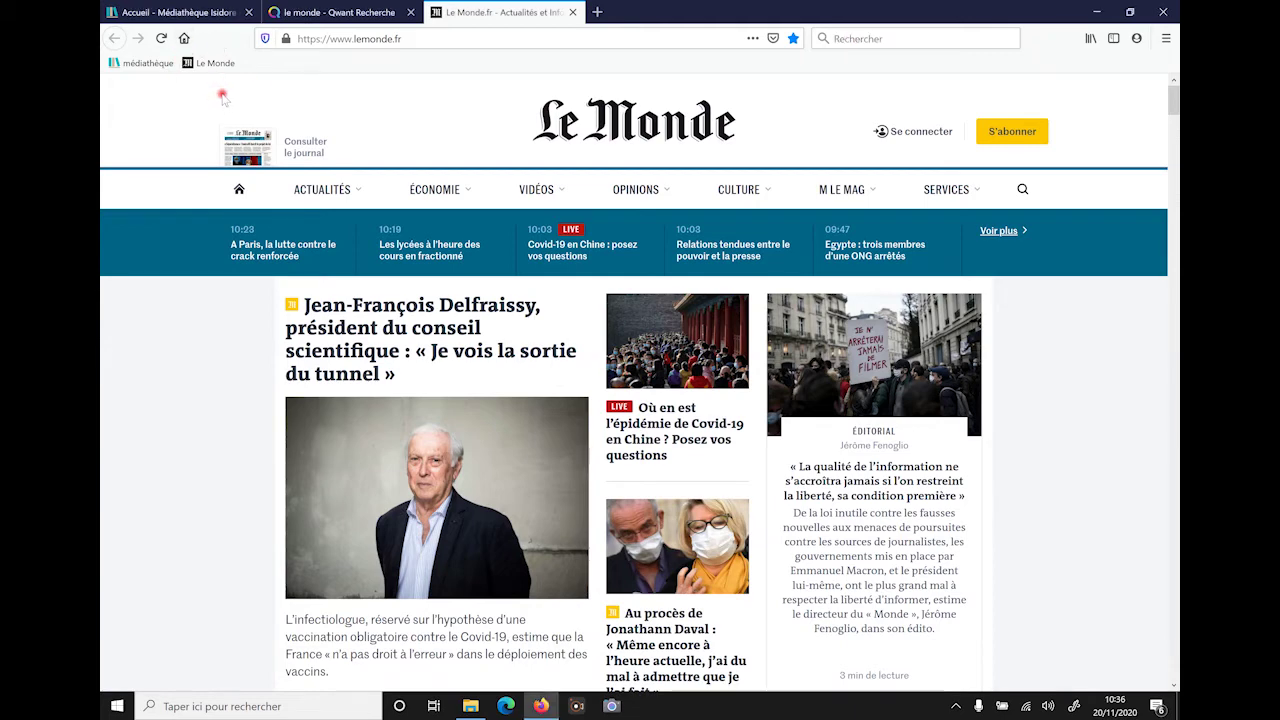
Search for "libération" with Qwant from the search bar and open the Libération website.
click(876, 40)
text(libération)
key(Return)
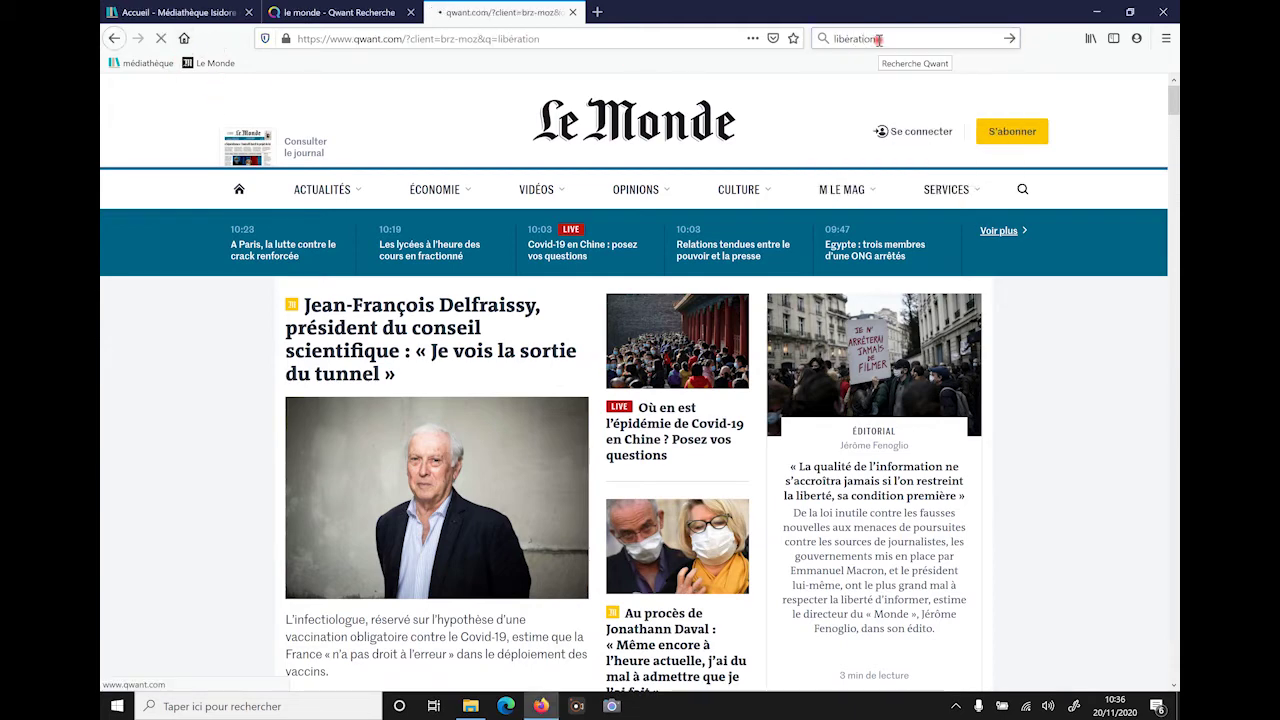
click(605, 207)
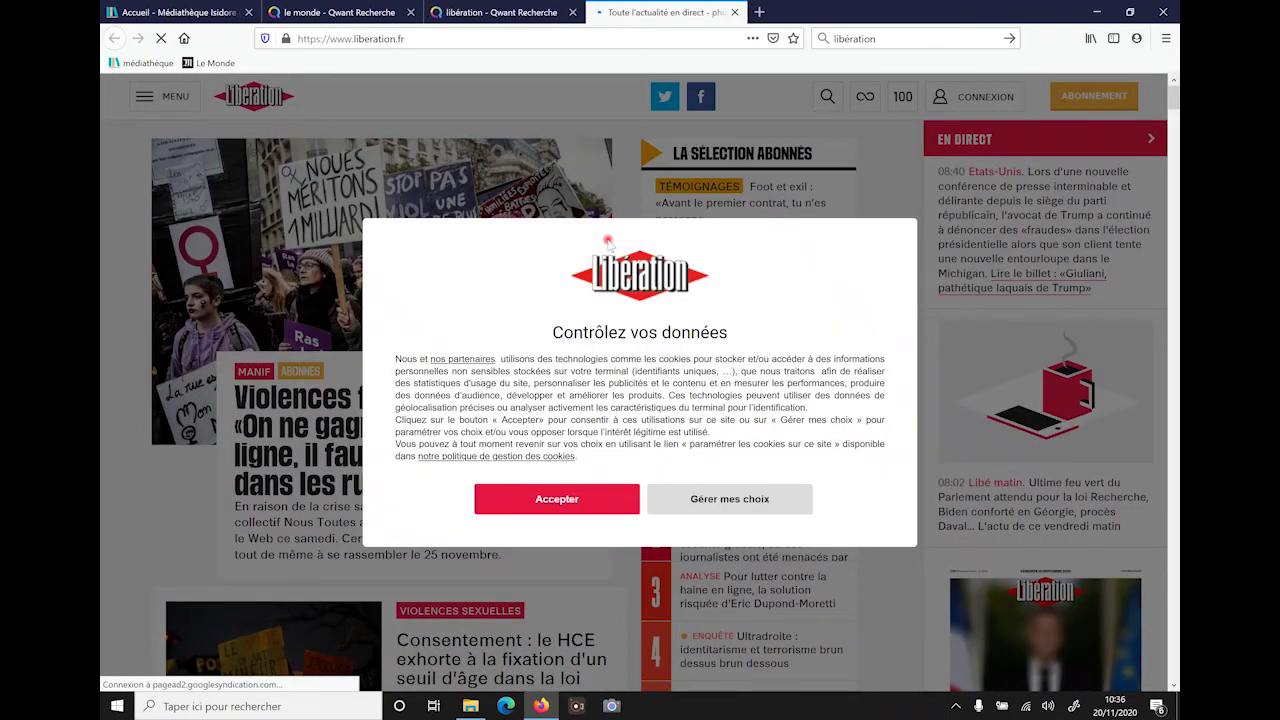
Bookmark the Libération site under the name "Libération" in the Barre personnelle folder.
click(793, 38)
text(Li)
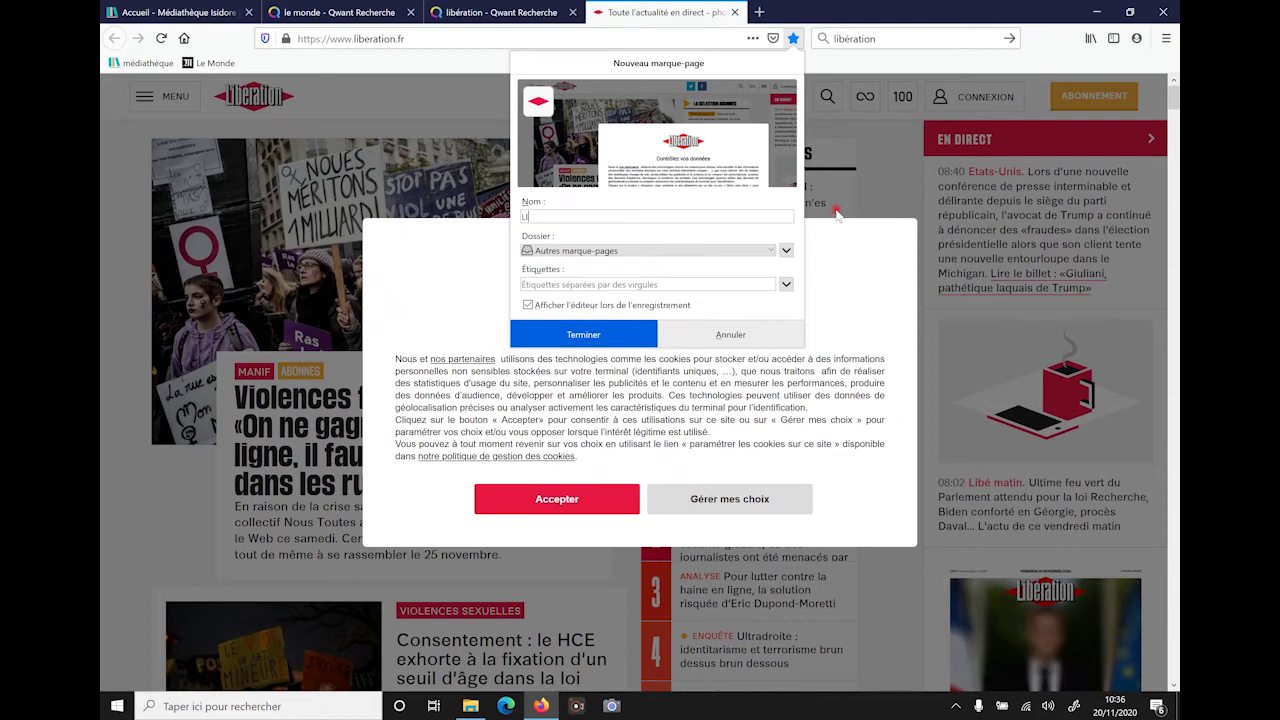
text(bération)
click(575, 251)
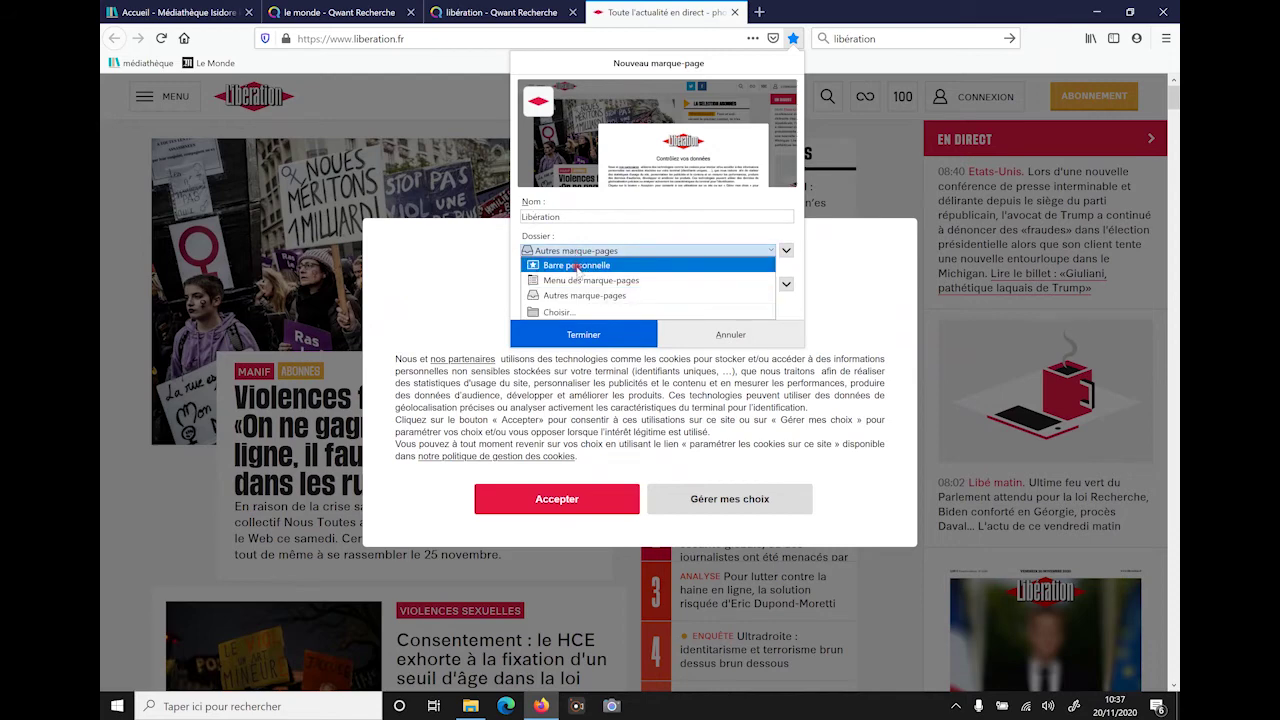
click(577, 266)
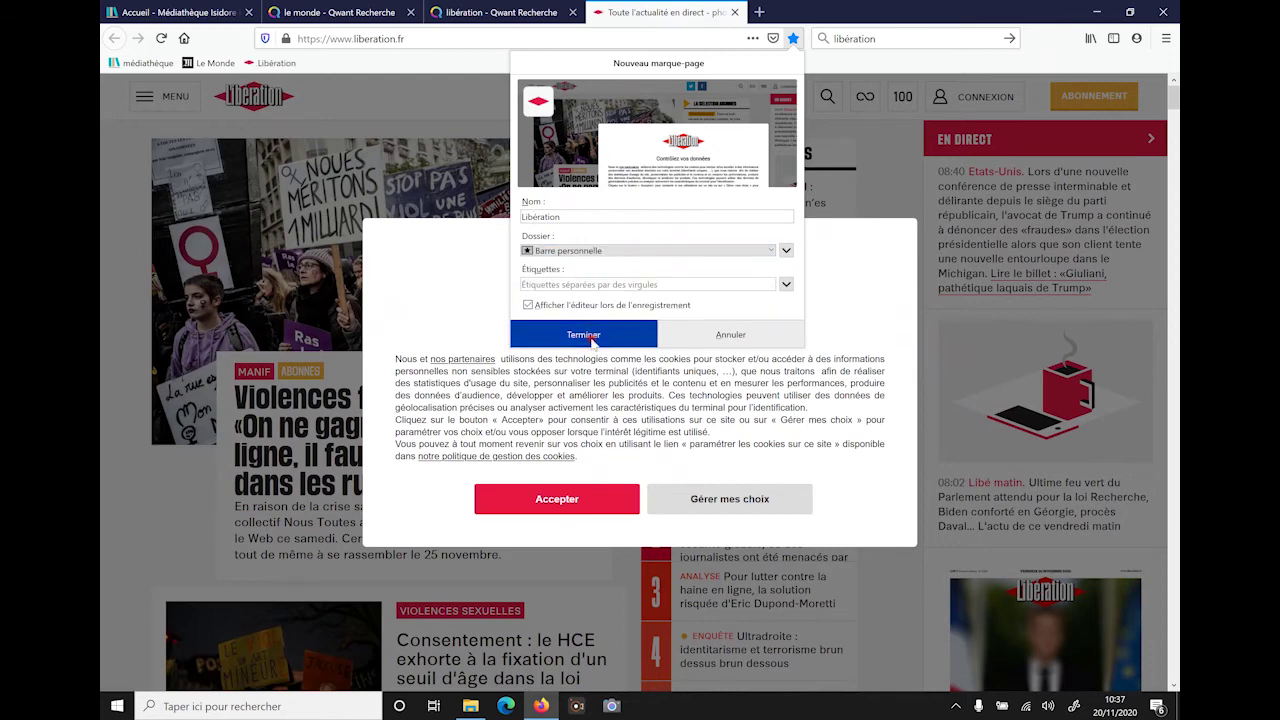
click(580, 334)
Search for "le figaro" with Qwant from the search bar and open the Le Figaro website.
click(893, 39)
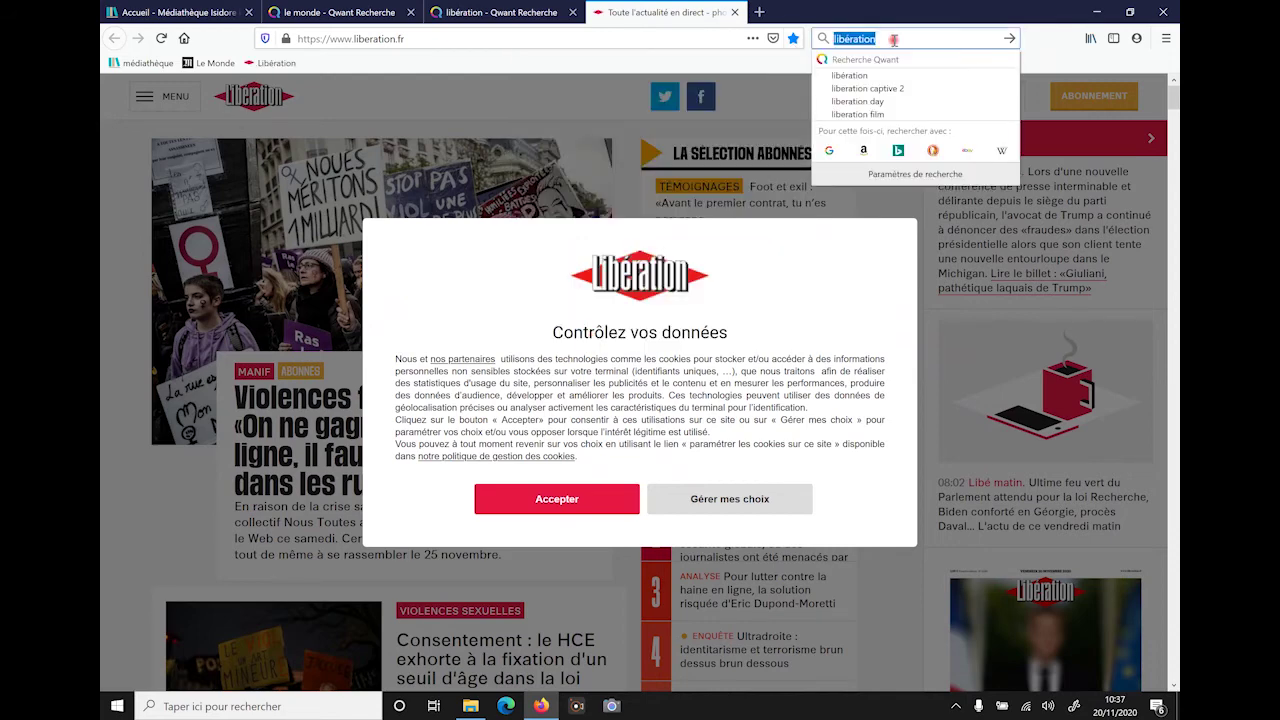
text(le figaro)
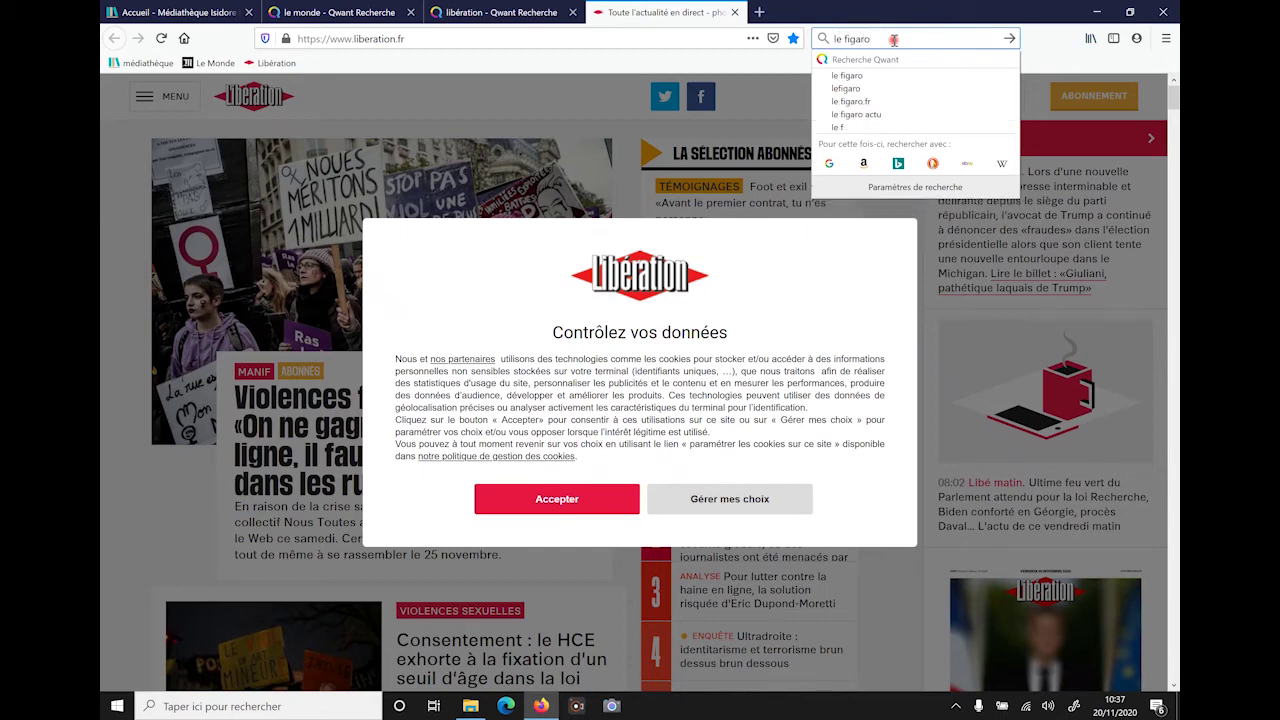
key(Return)
click(370, 207)
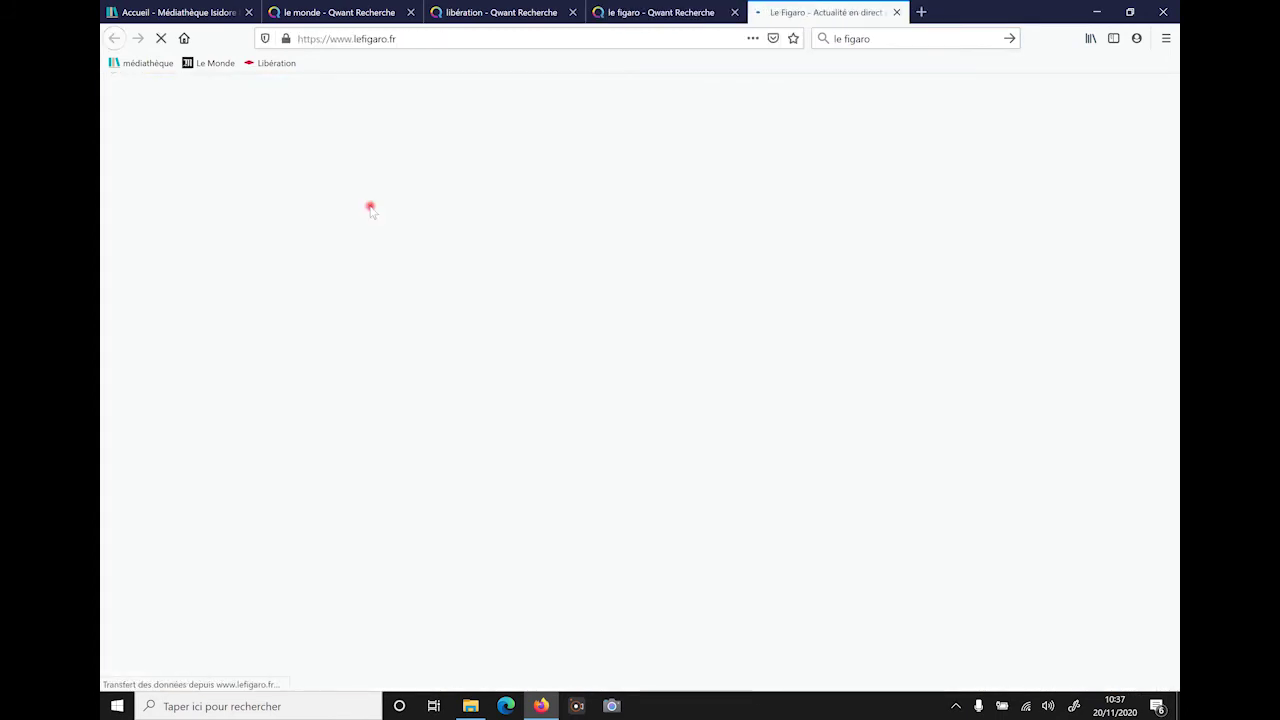
Bookmark the Le Figaro site, shortening its name to "Le Figaro" and saving it in the Barre personnelle folder.
key(ctrl+d)
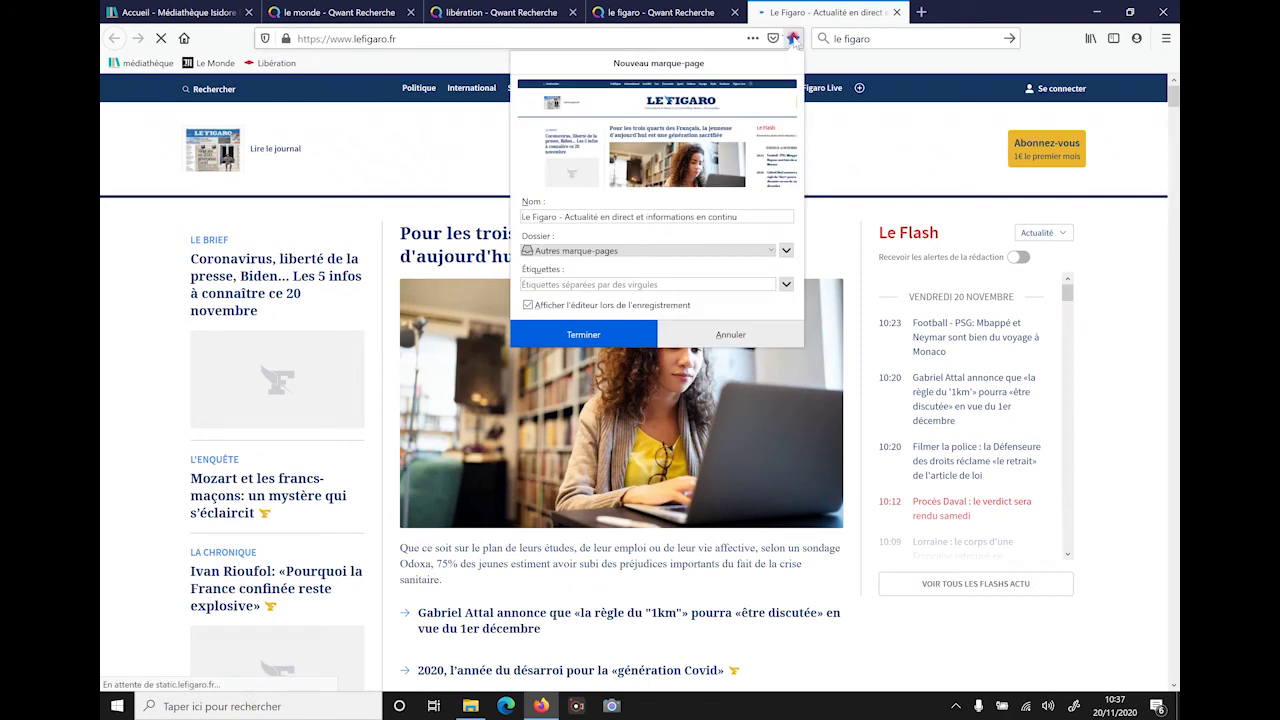
drag(751, 217, 560, 222)
key(BackSpace)
click(583, 250)
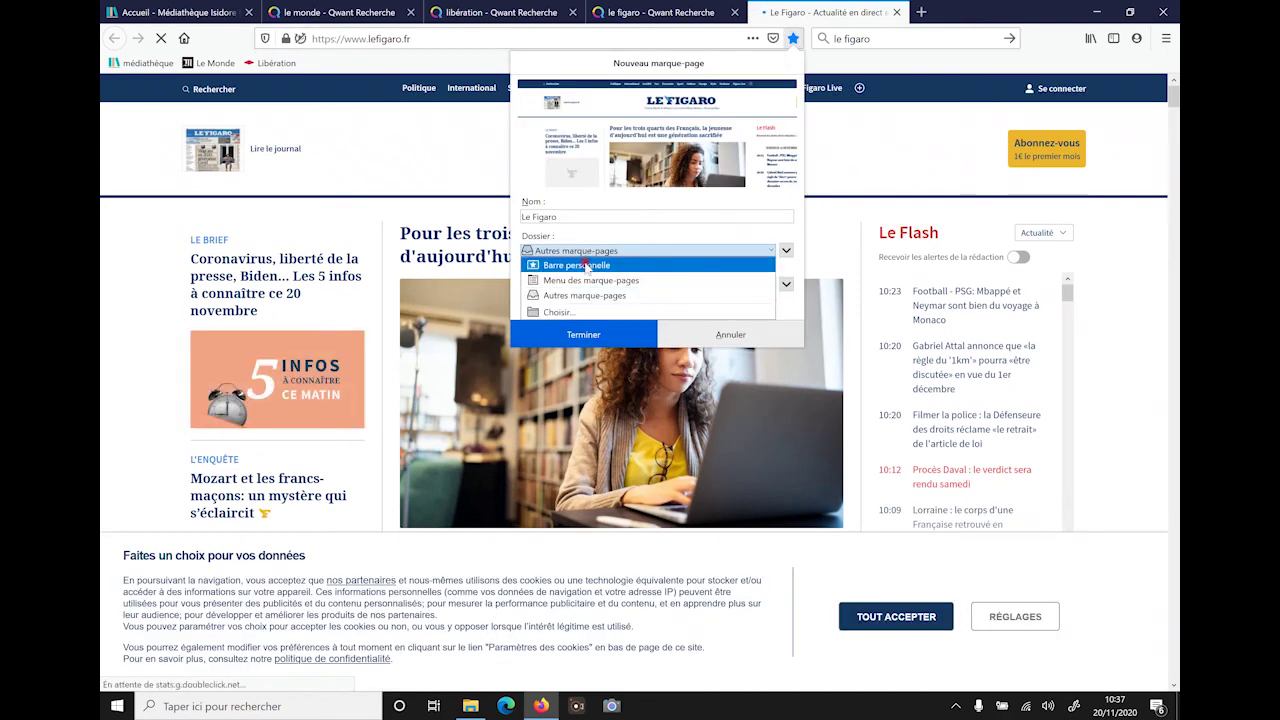
click(586, 265)
click(583, 334)
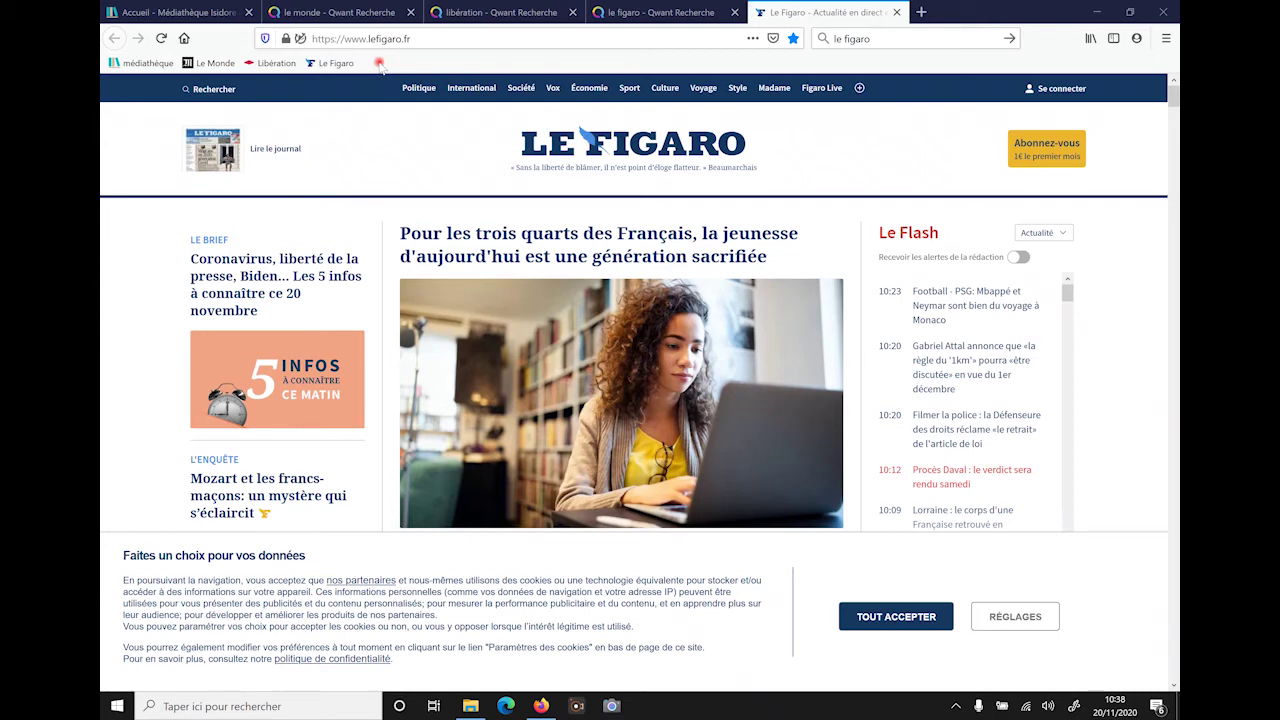
Create a new bookmark folder named "Informations" on the personal toolbar.
right_click(380, 64)
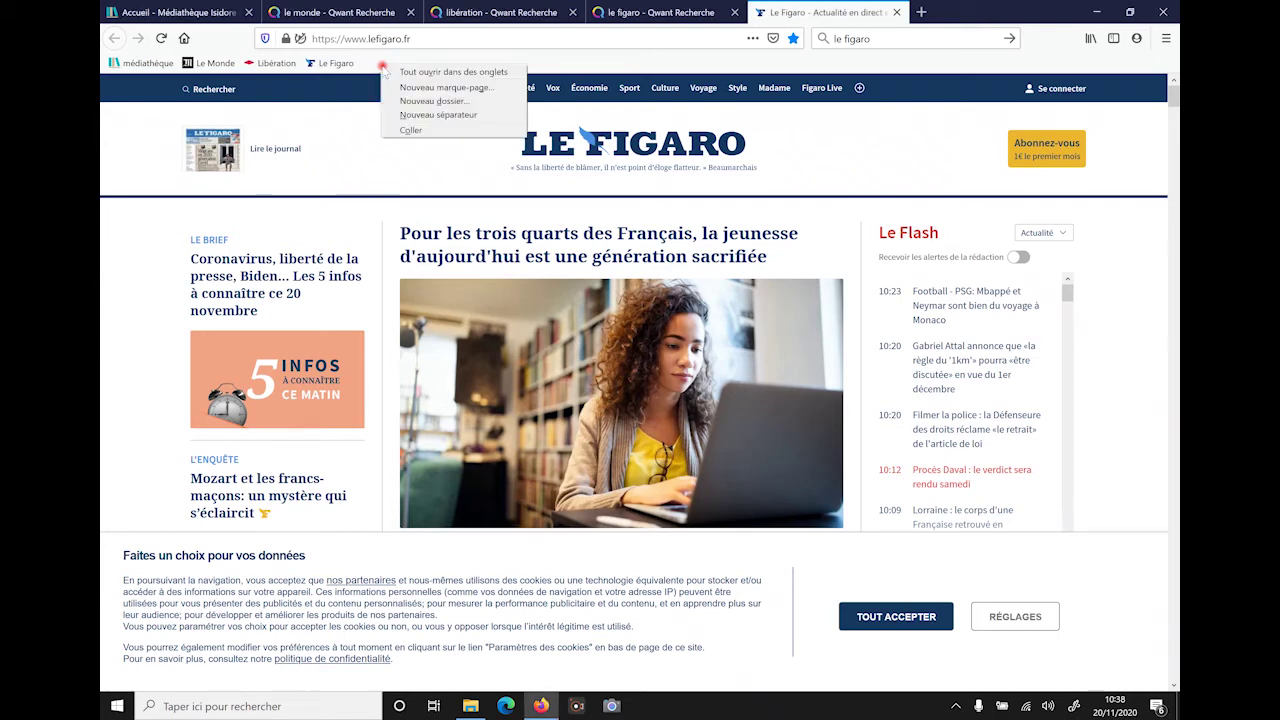
click(437, 101)
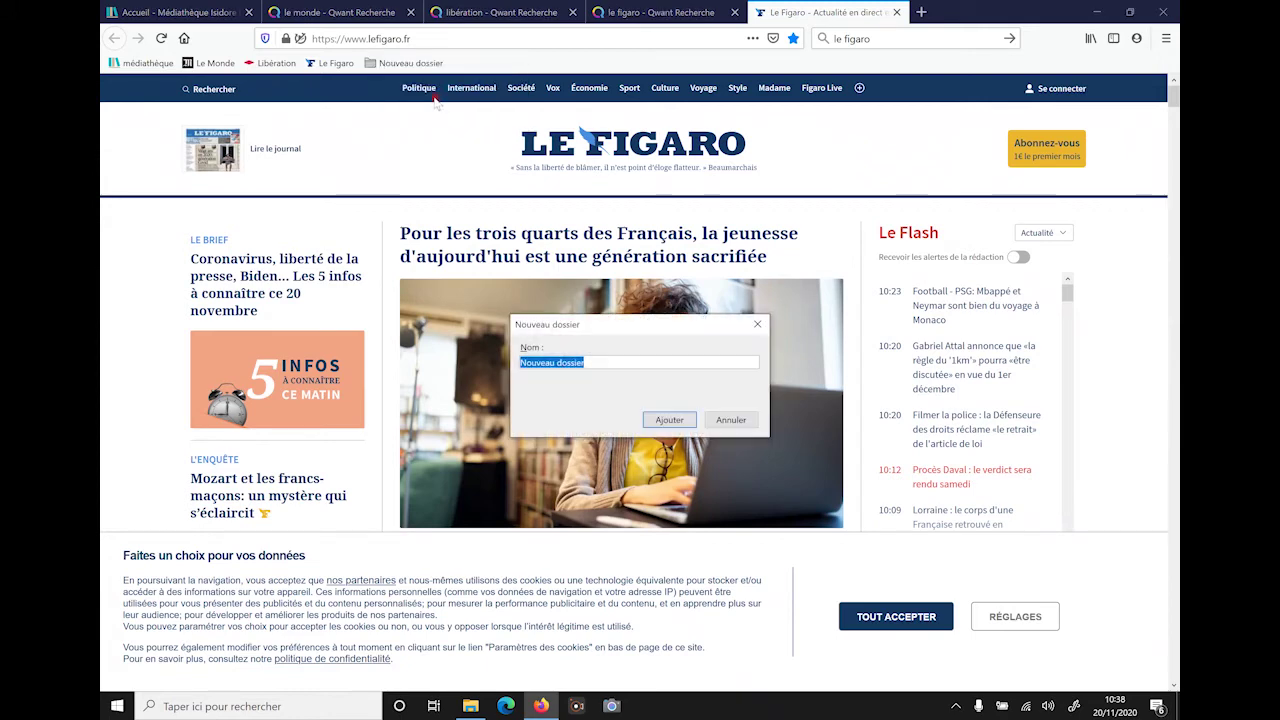
text(Informations)
click(679, 424)
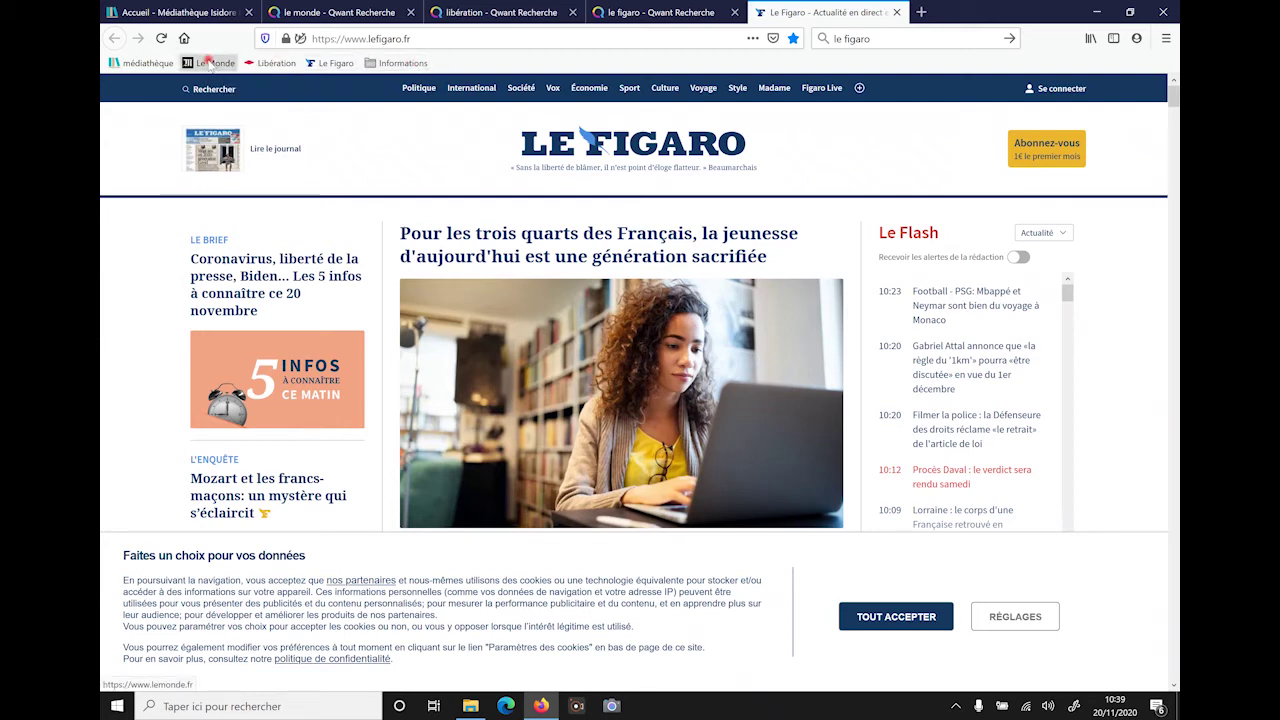
Move the Le Monde, Libération and Le Figaro bookmarks into the Informations folder.
drag(209, 63, 392, 65)
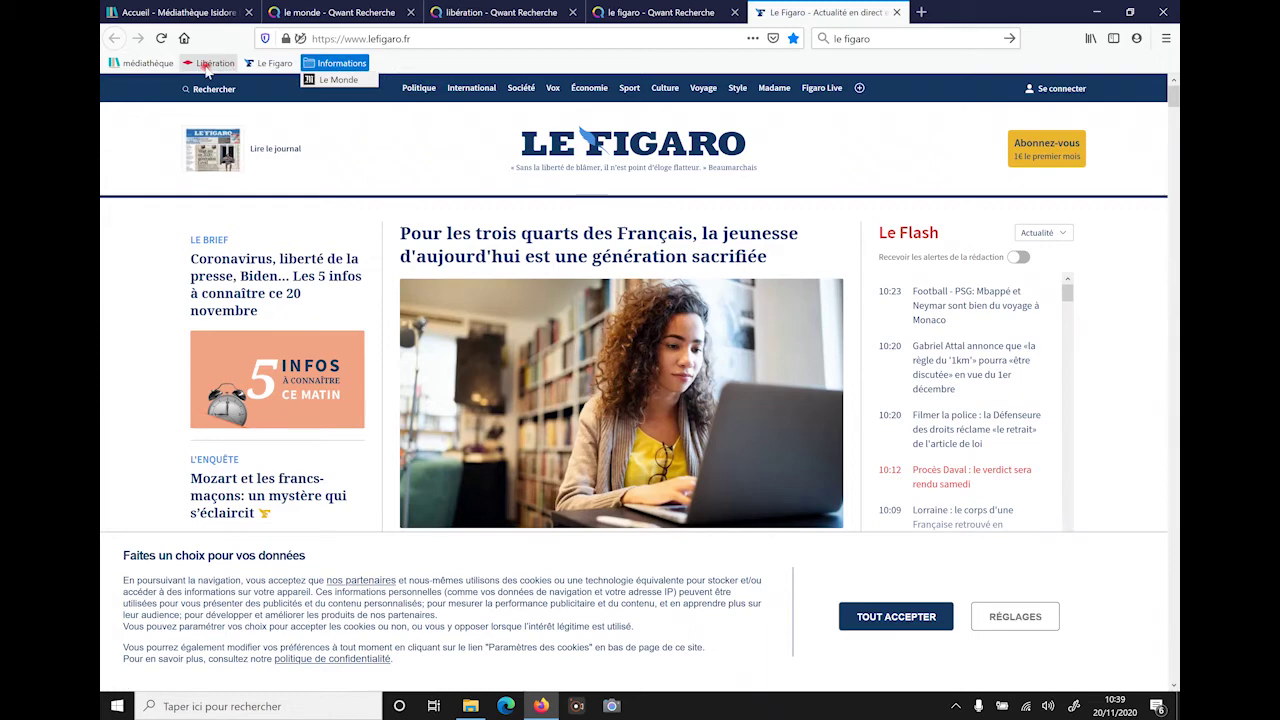
drag(207, 68, 234, 67)
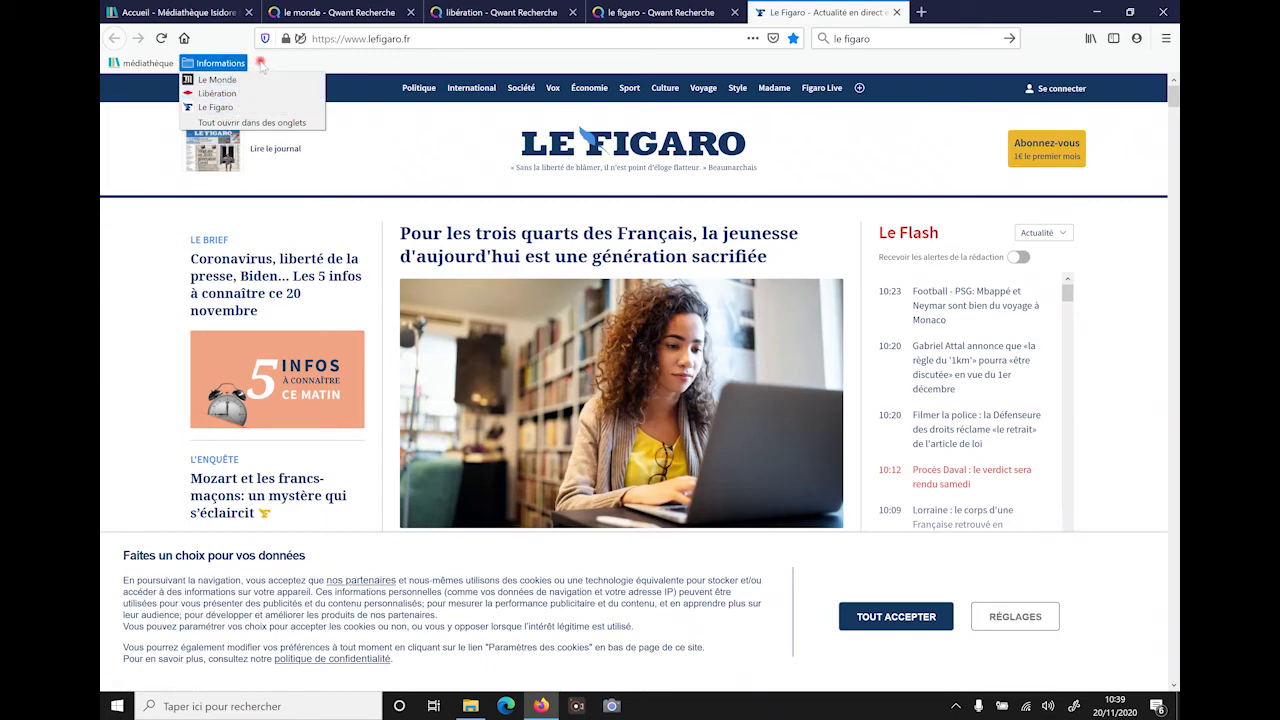
click(236, 64)
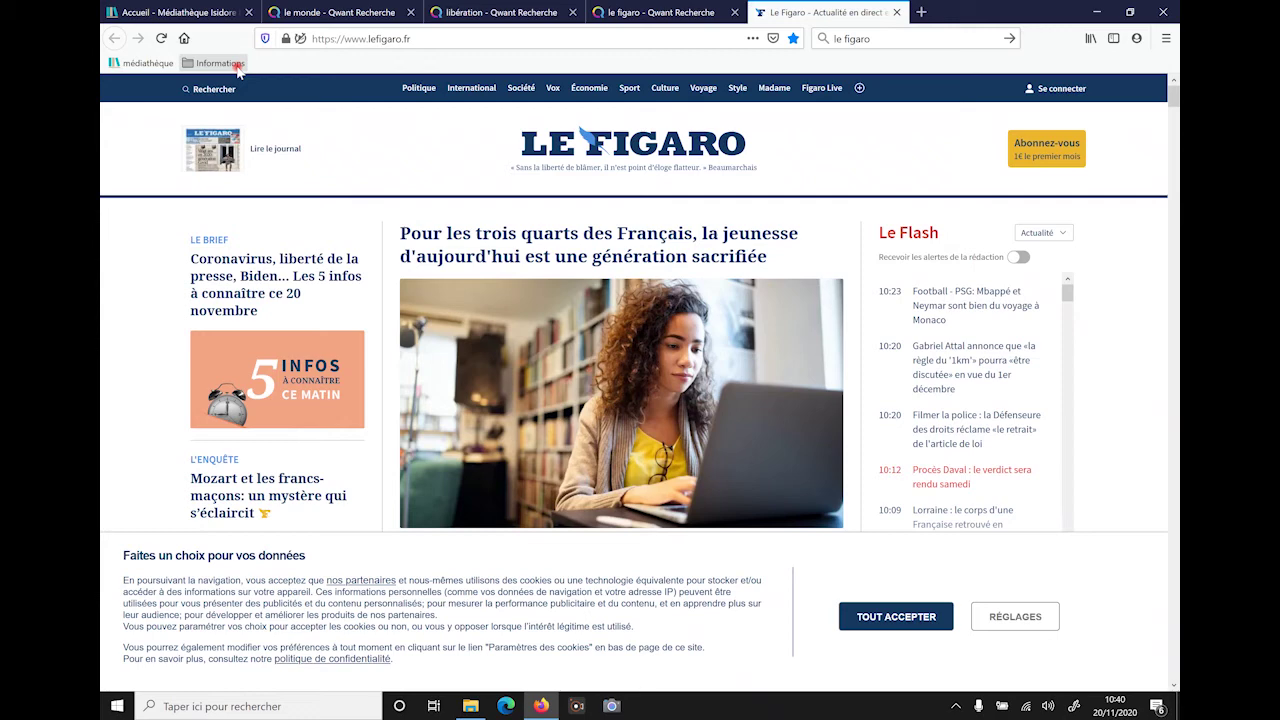
Create a "Culture" folder on the personal toolbar and move the médiathèque bookmark into it.
right_click(305, 64)
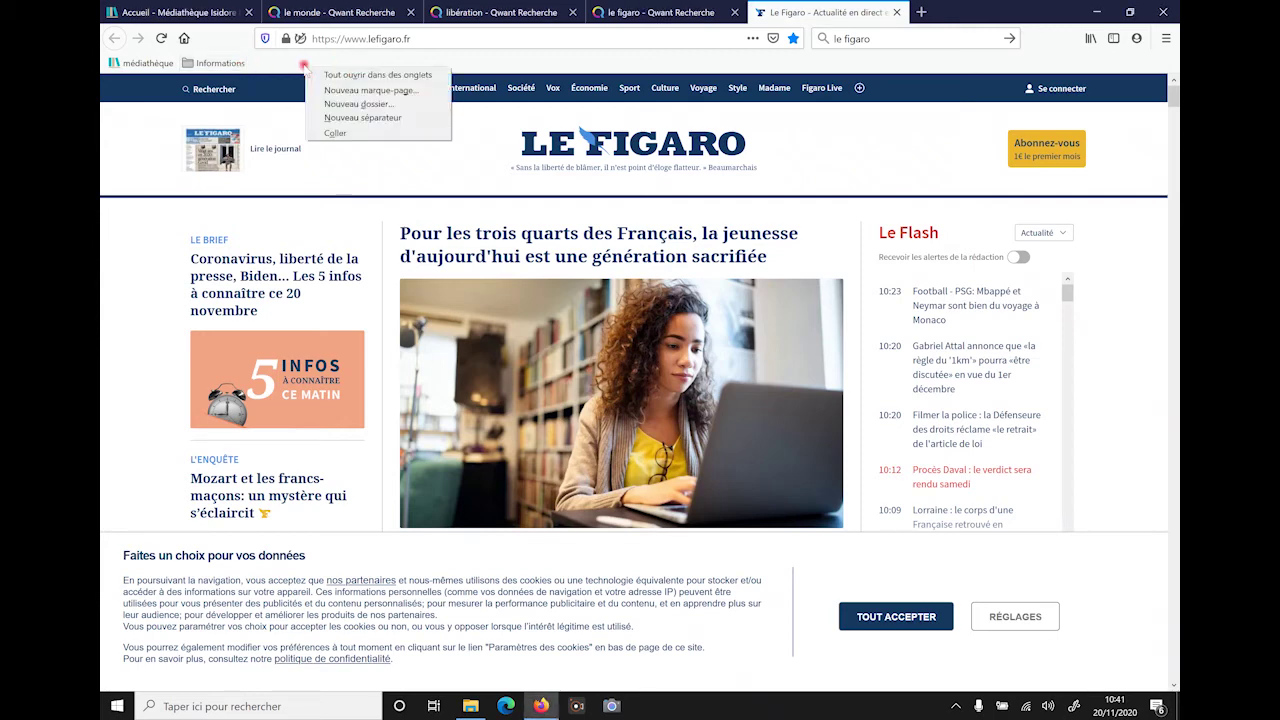
click(337, 104)
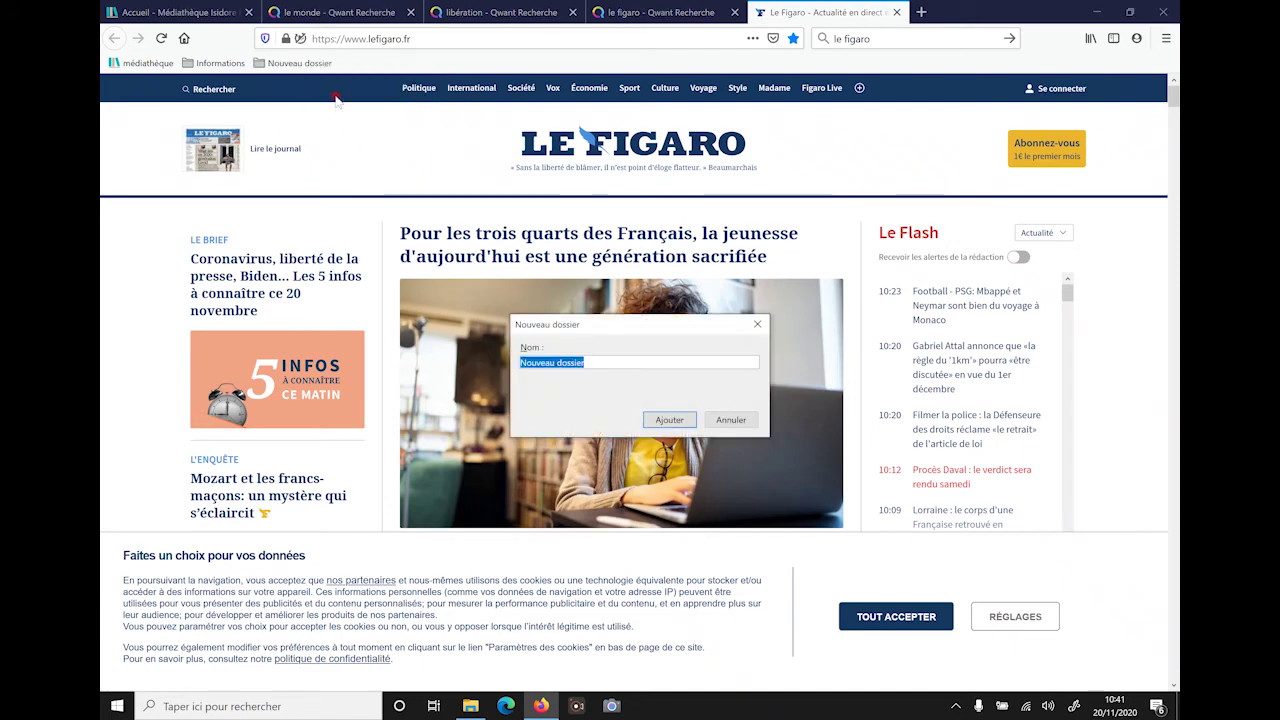
text(Culture)
click(668, 420)
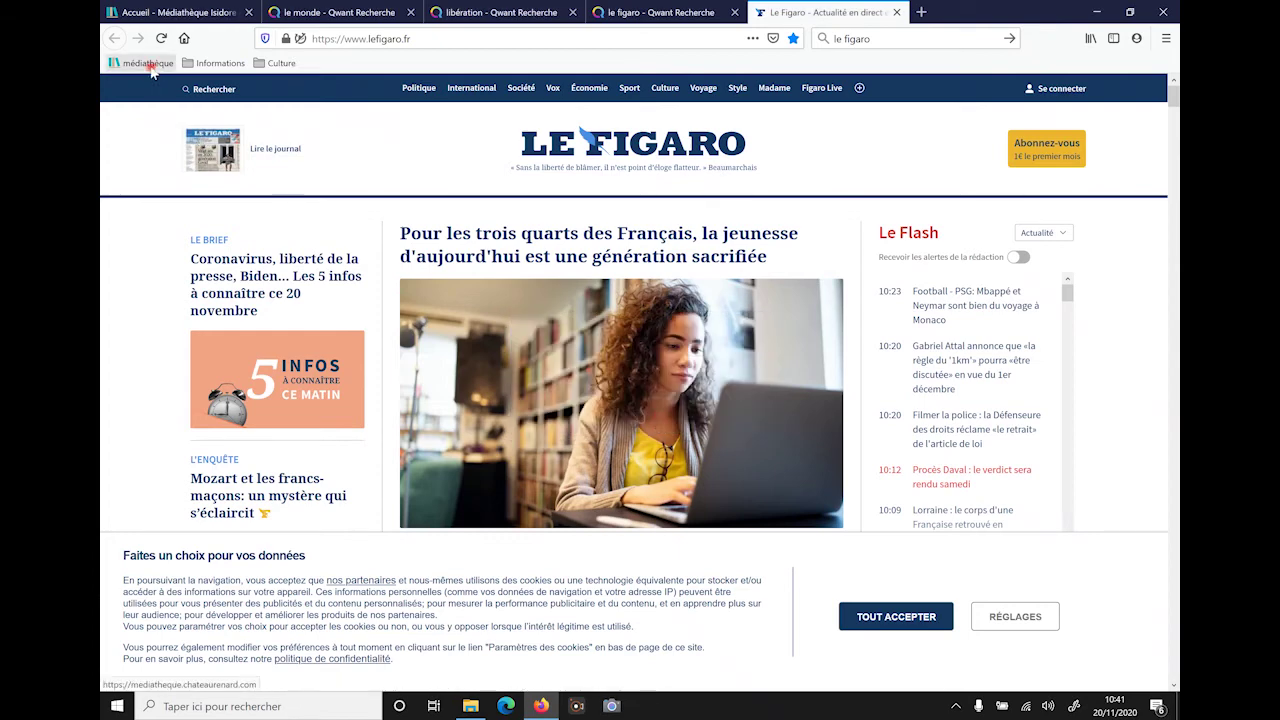
drag(152, 67, 281, 66)
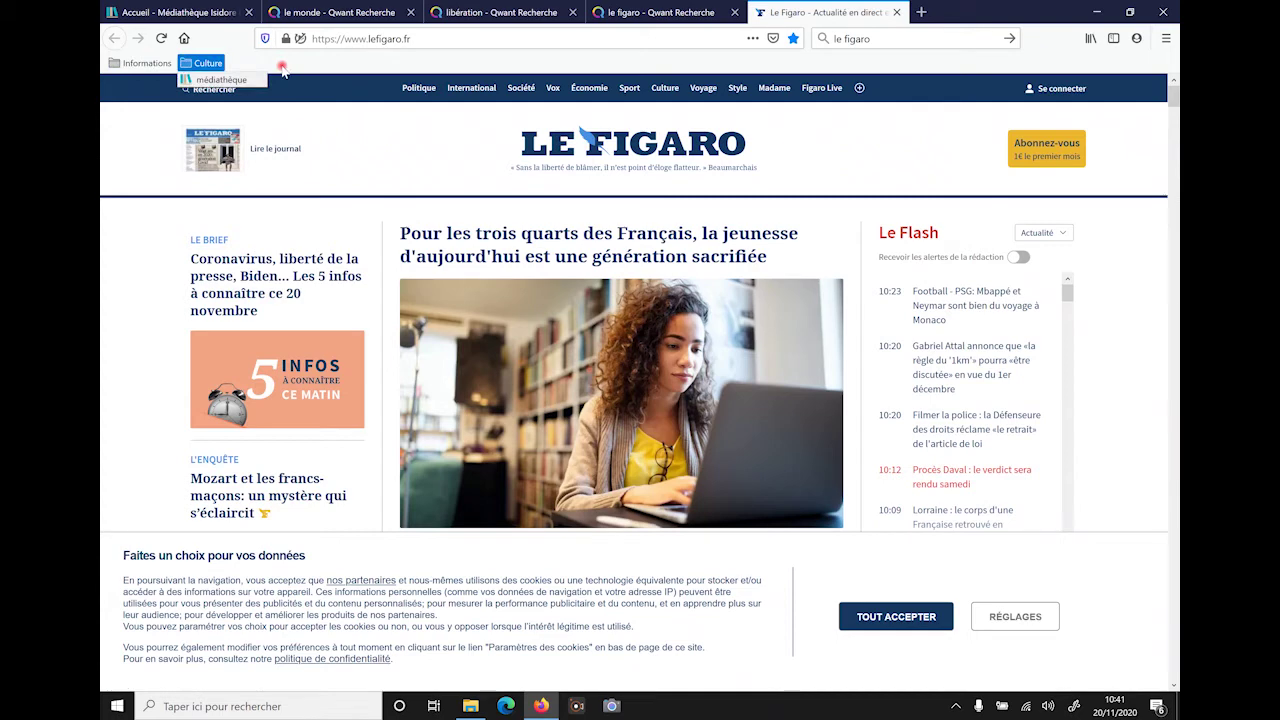
Create another bookmark folder named "Administration" on the personal toolbar.
right_click(283, 68)
click(318, 104)
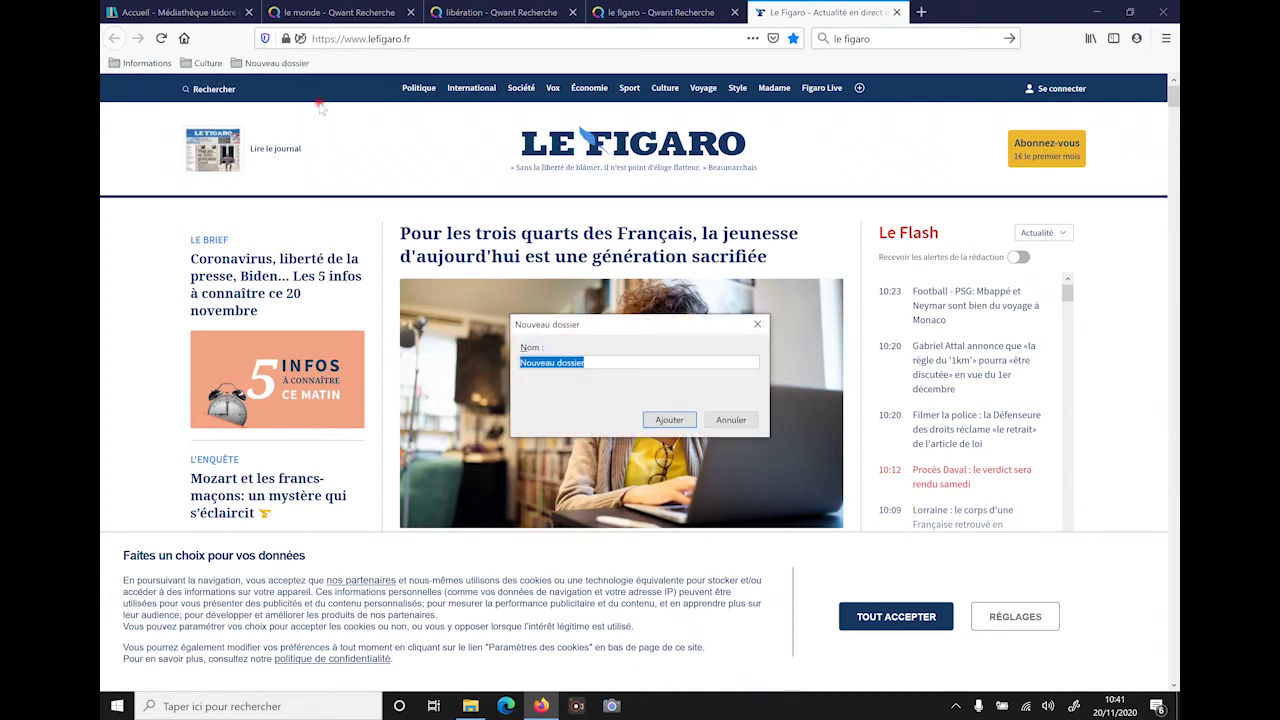
text(Administration)
click(657, 420)
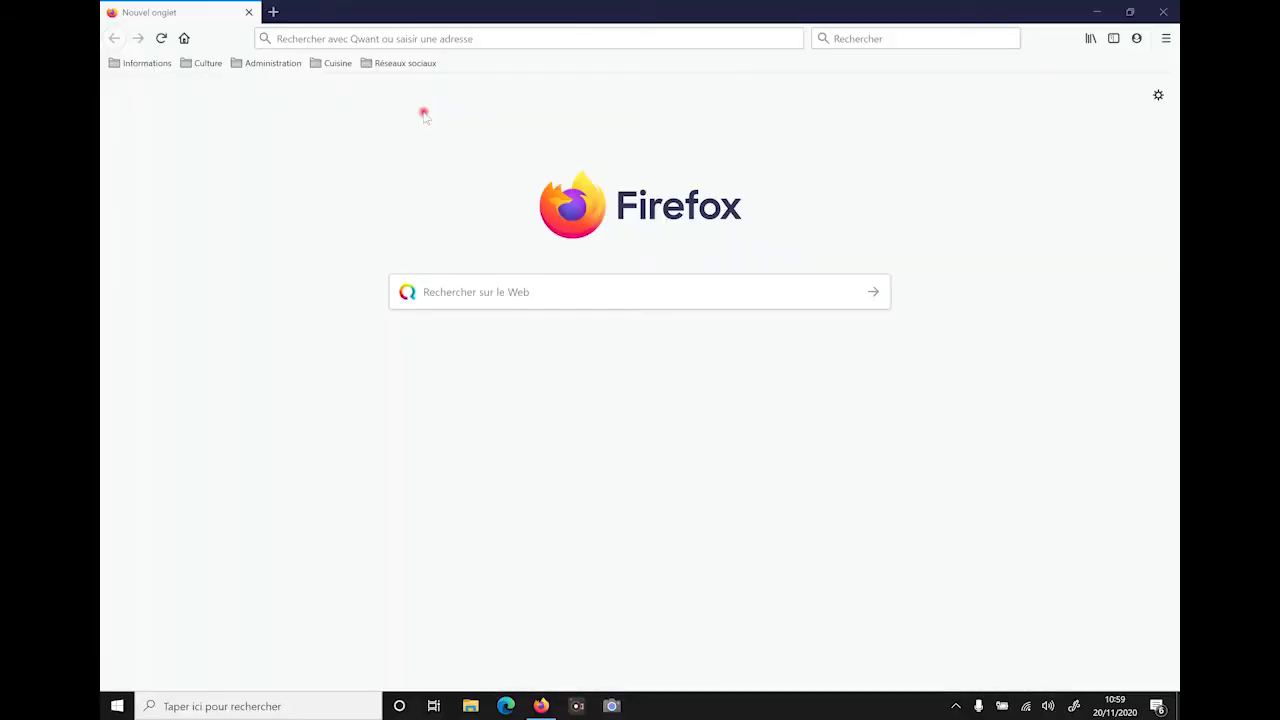
Look through the bookmark folders on the personal toolbar and open the chocolate mousse recipe from the Cuisine folder.
click(135, 62)
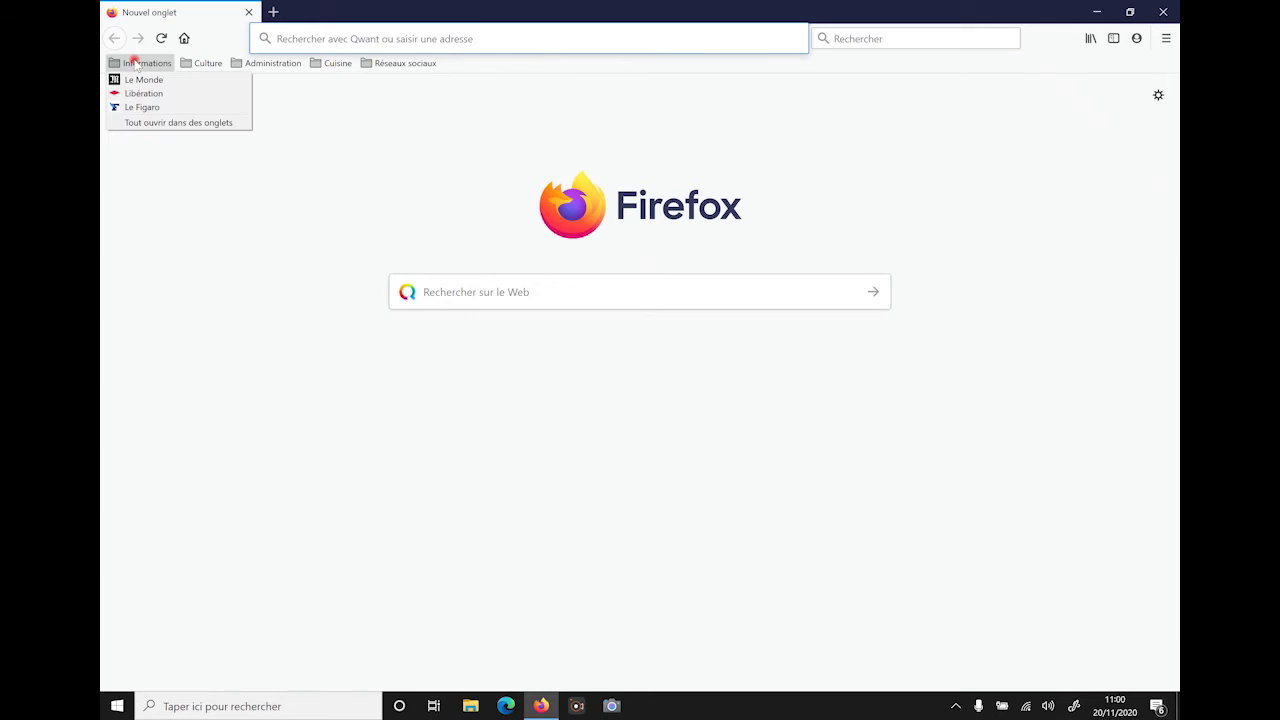
click(199, 63)
click(203, 63)
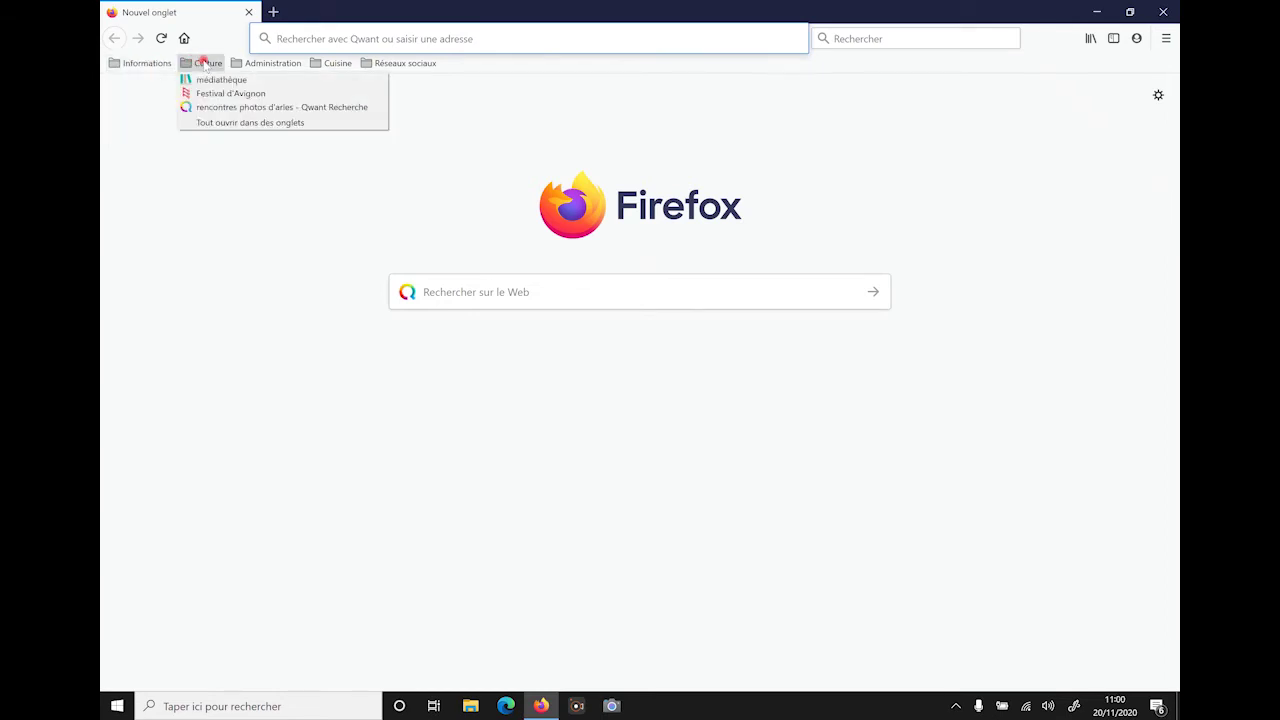
mouse_move(315, 65)
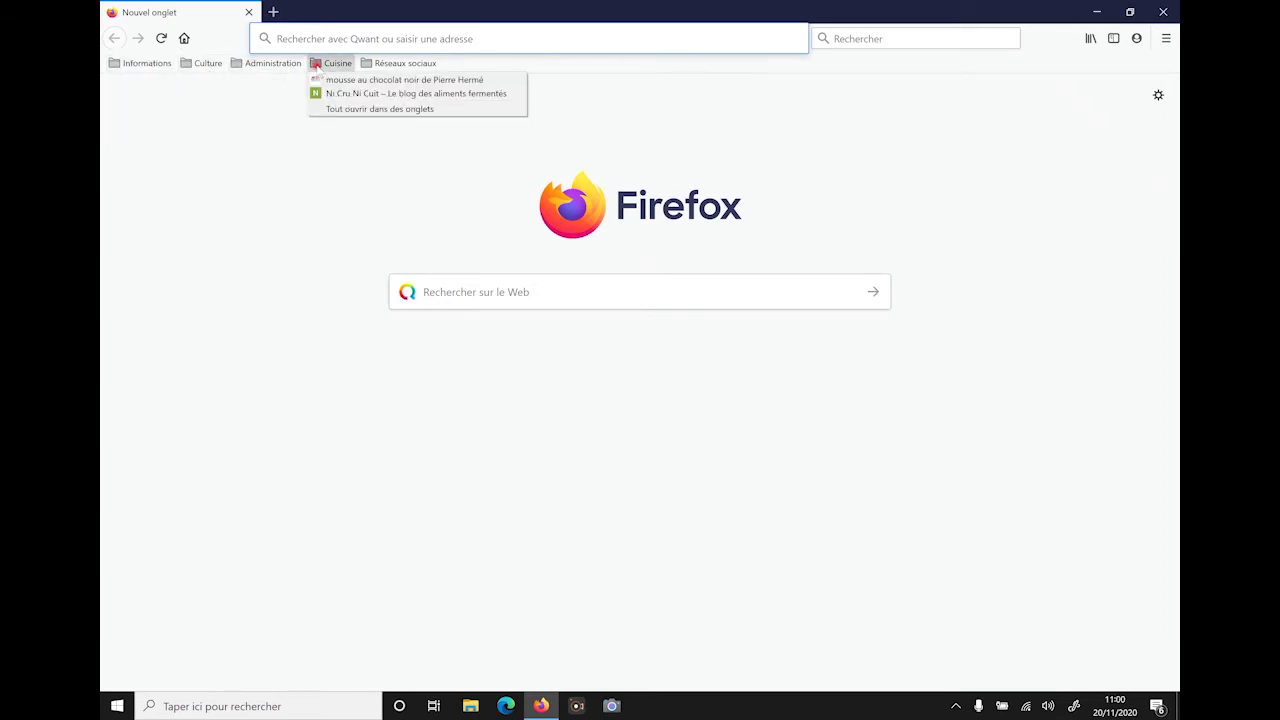
mouse_move(386, 65)
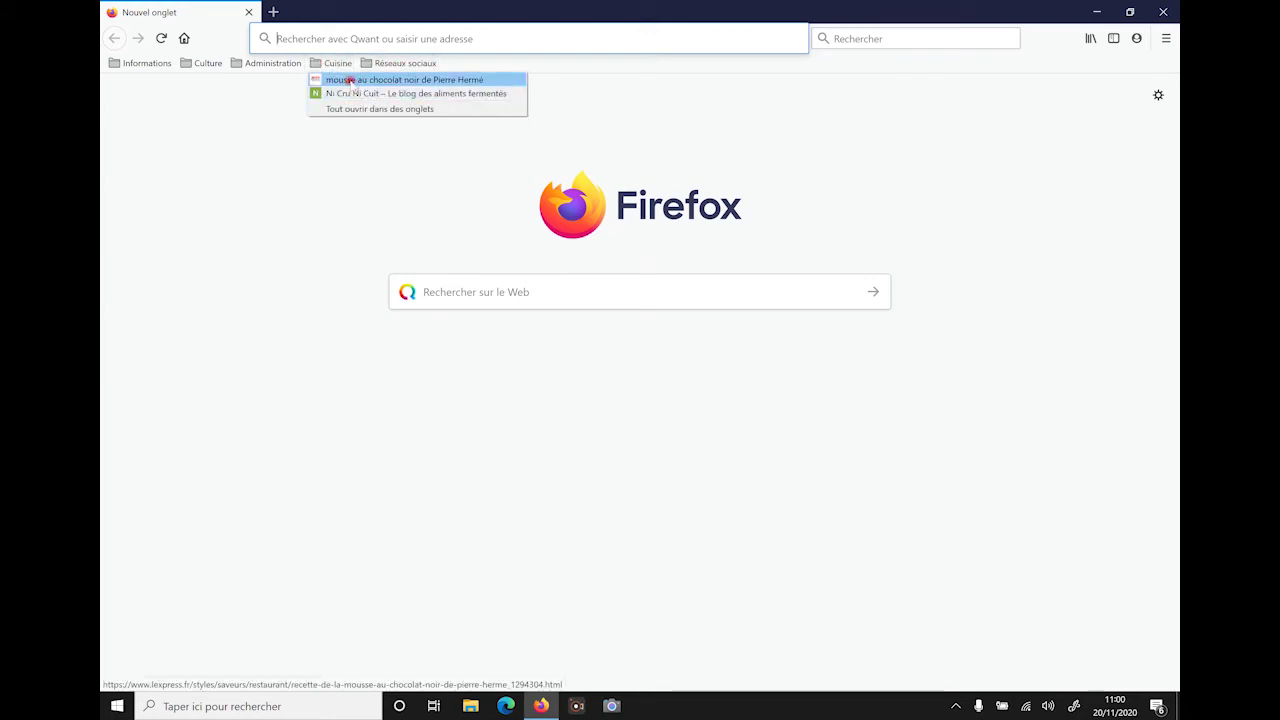
click(351, 80)
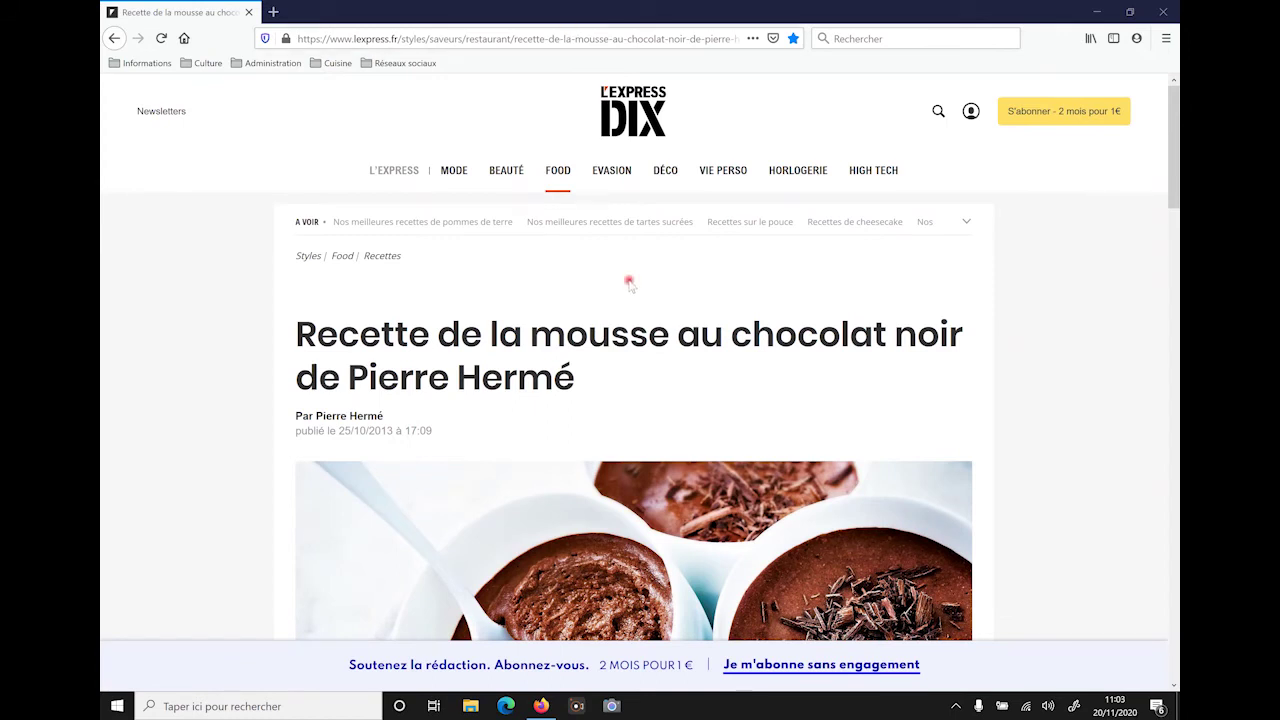
Display the browser's menu bar and view its list of bookmark commands and folders.
right_click(603, 12)
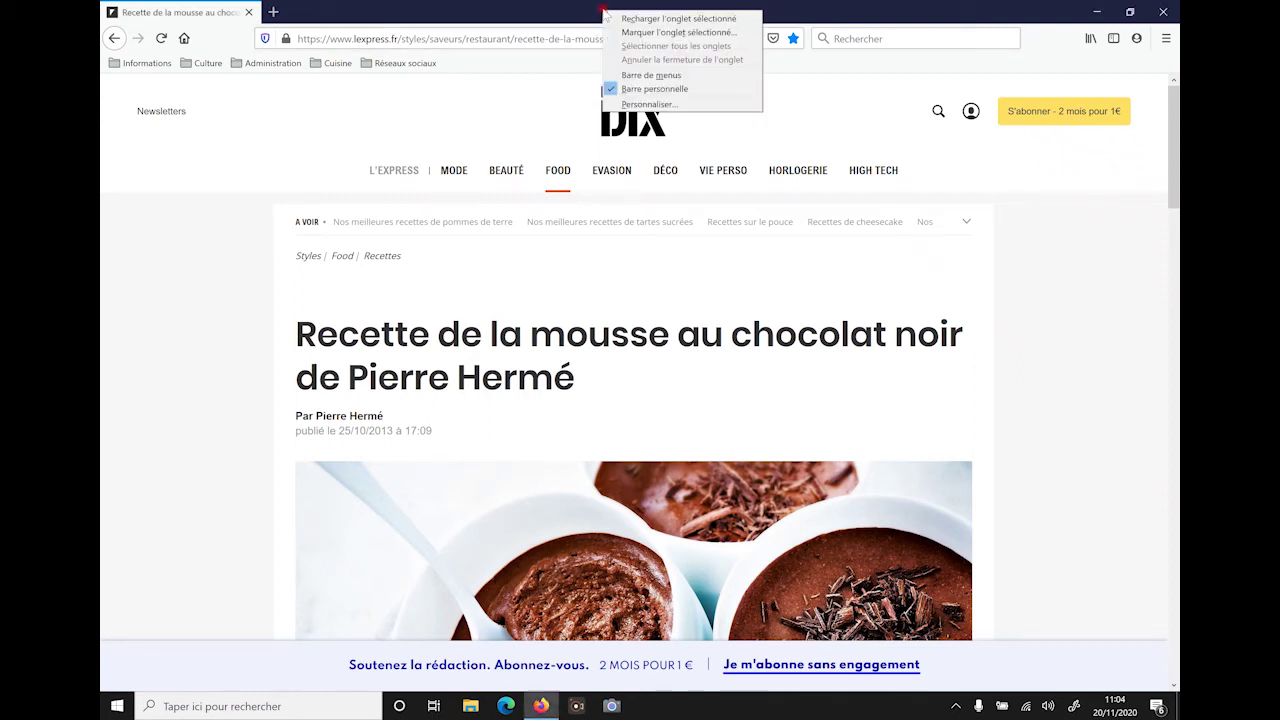
click(645, 76)
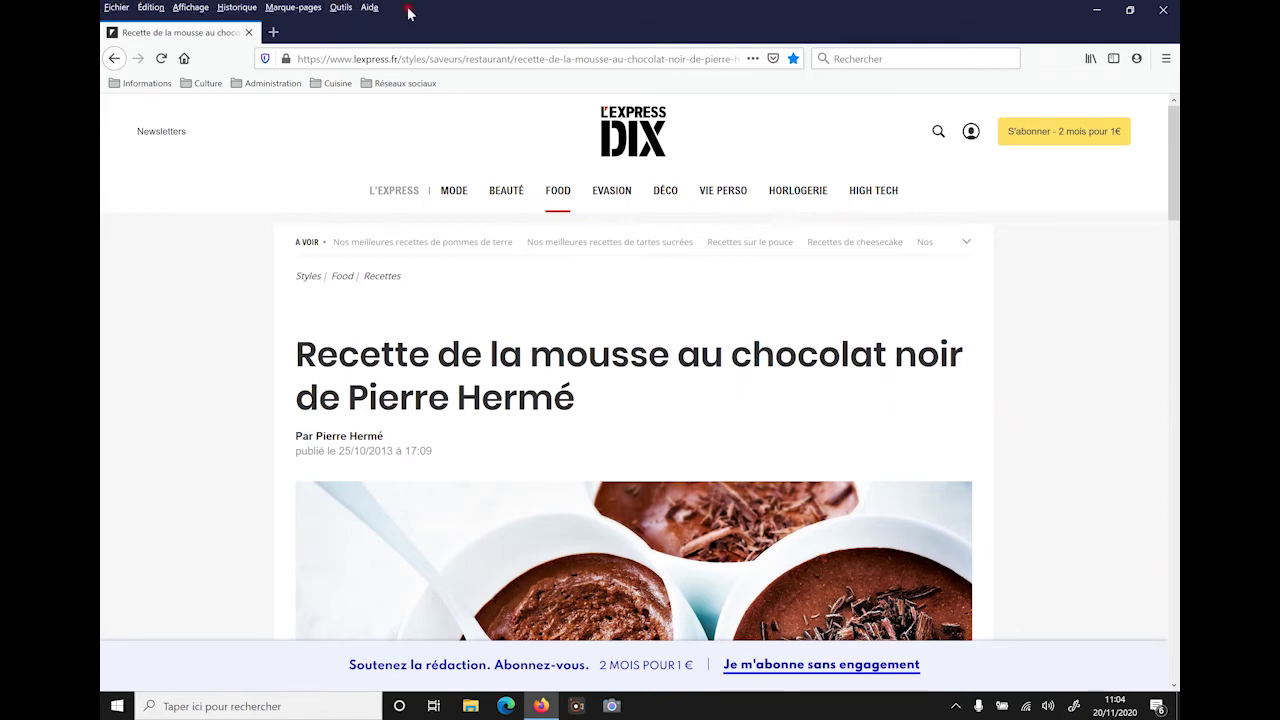
click(302, 9)
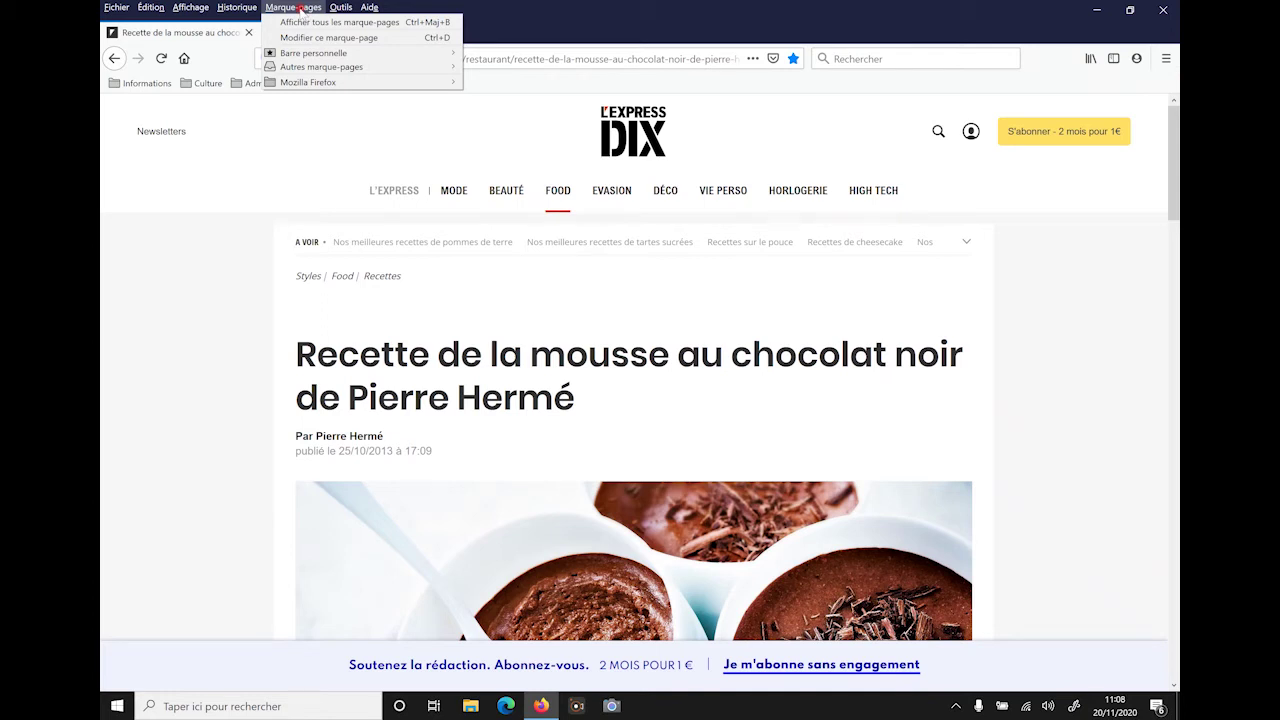
click(372, 140)
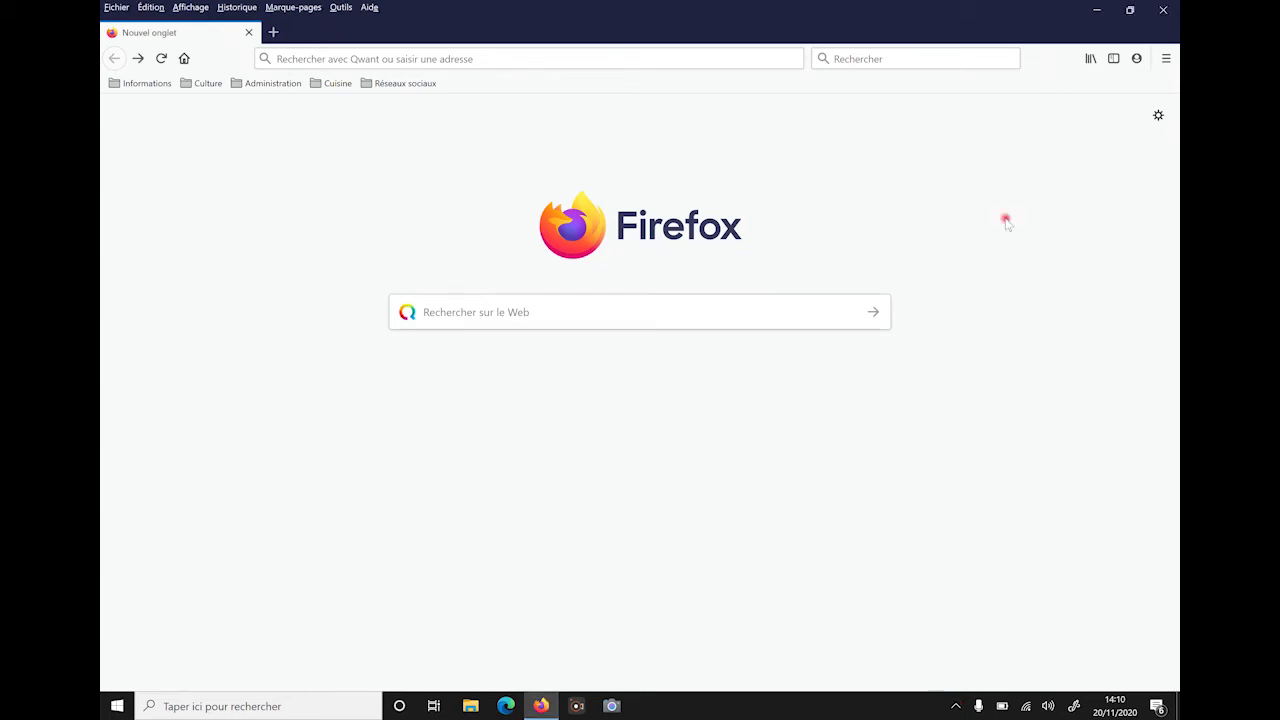
Install the recommended Tree Style Tab extension from the add-ons manager and allow it to run in private windows.
click(1163, 60)
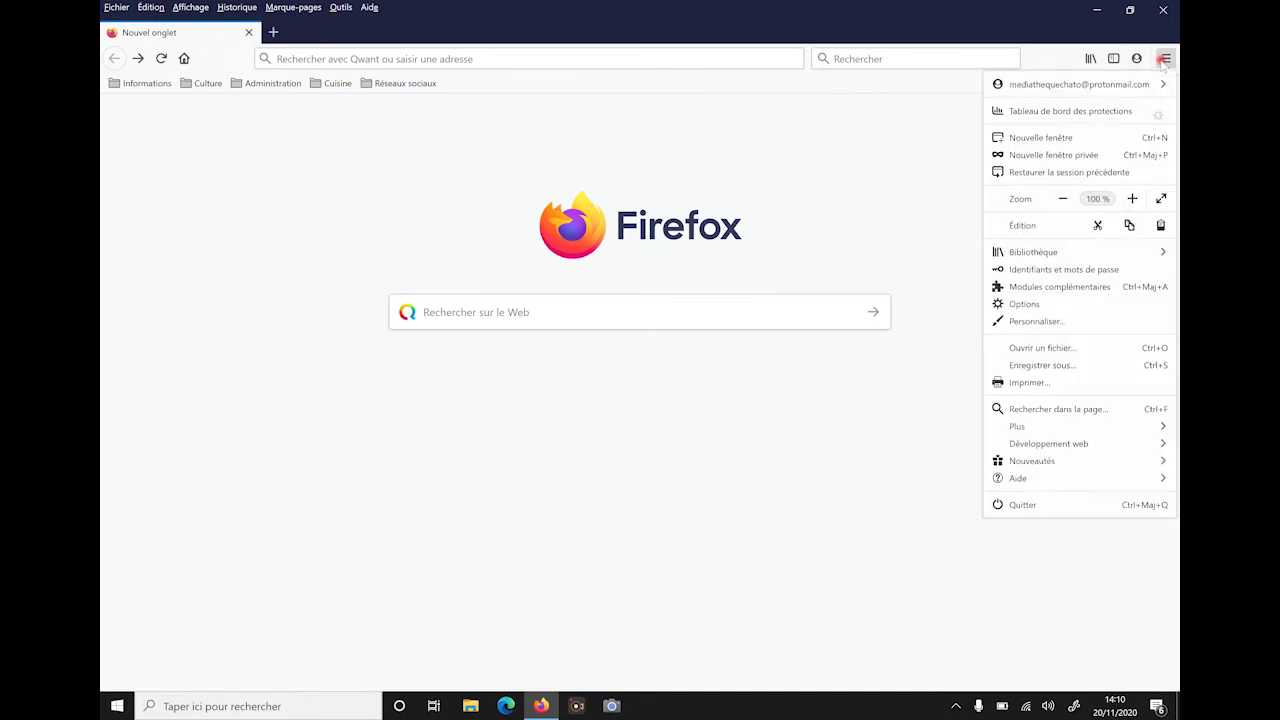
click(1086, 290)
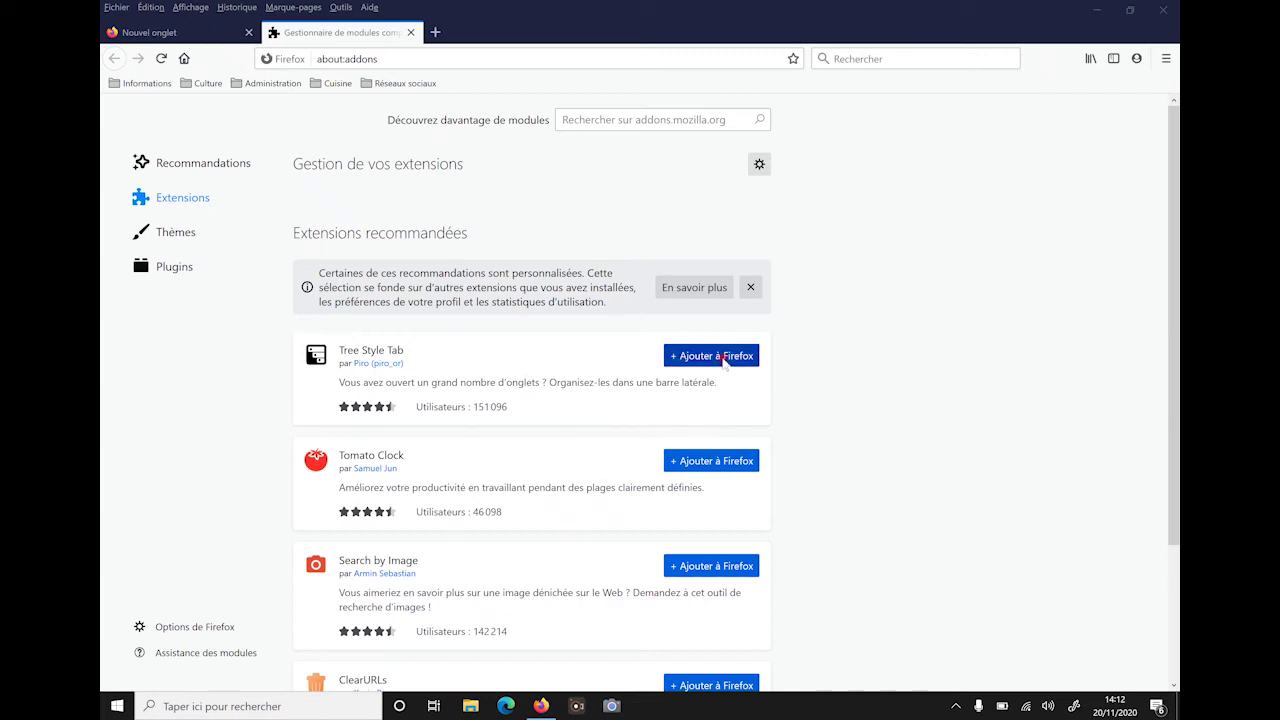
click(711, 356)
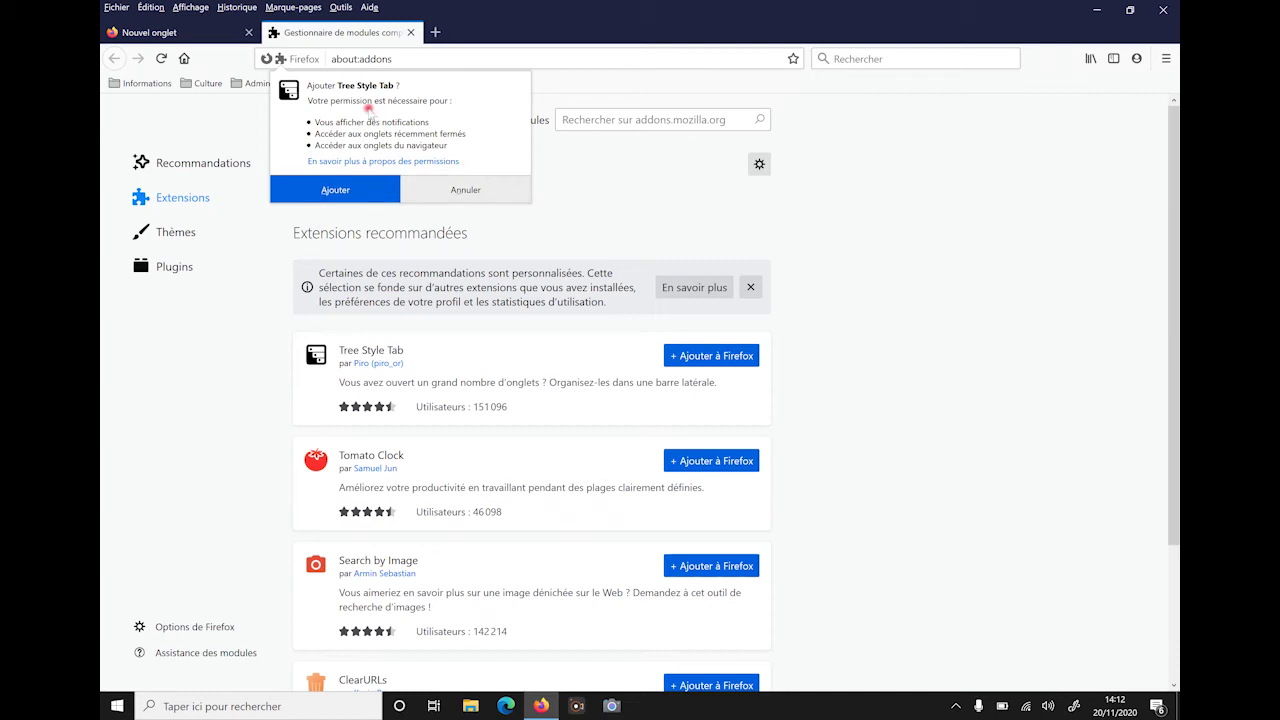
click(322, 191)
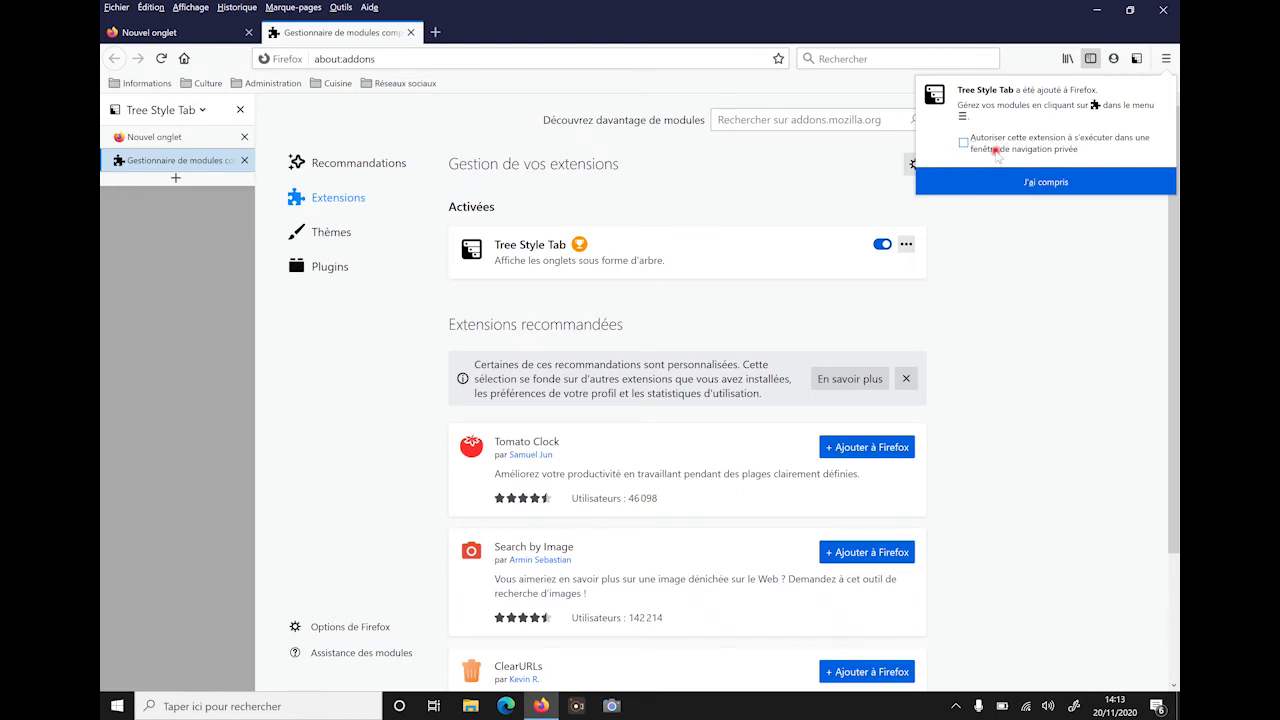
click(964, 143)
click(1046, 182)
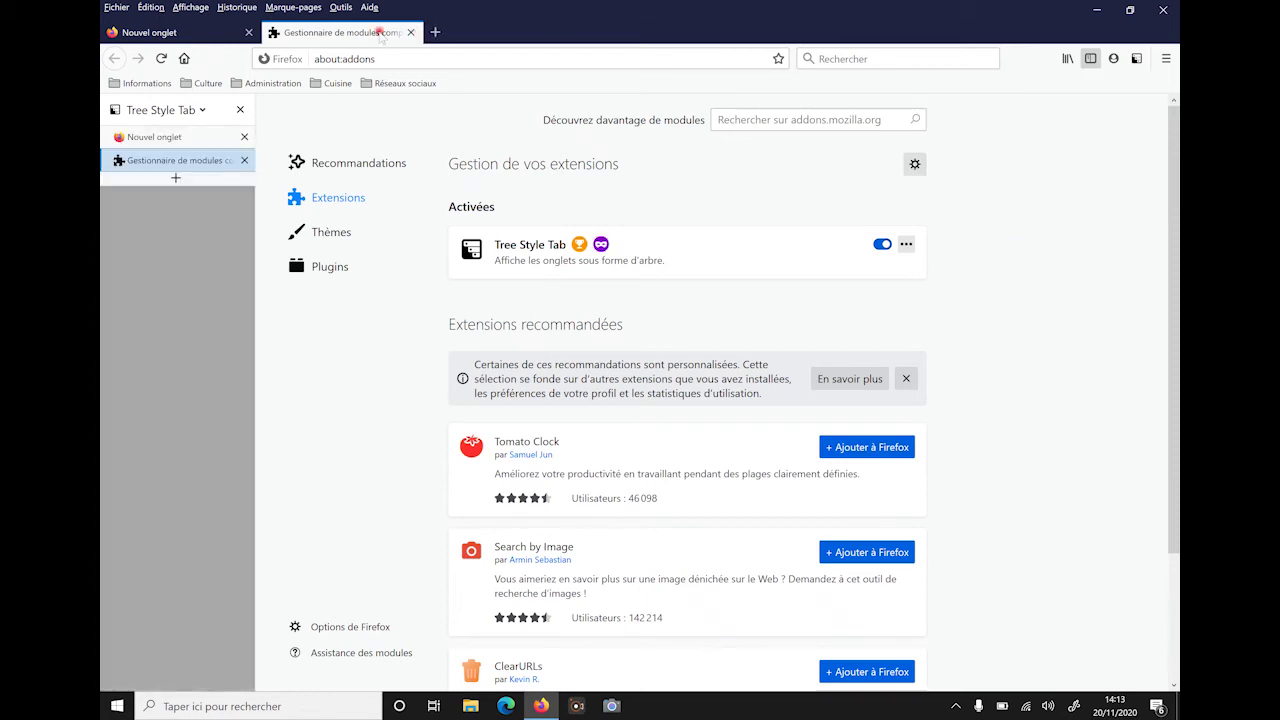
Switch between the two open tabs, hide the Tree Style Tab sidebar and show it again.
click(200, 32)
click(287, 32)
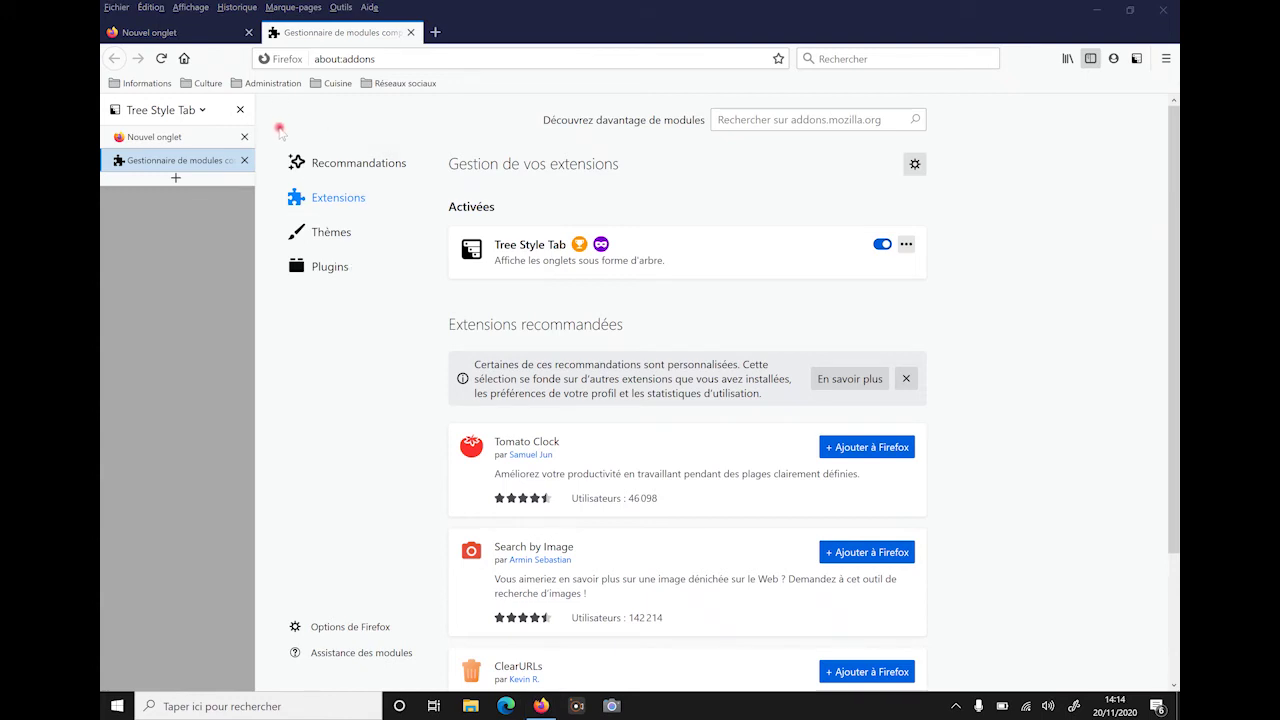
click(239, 109)
click(239, 109)
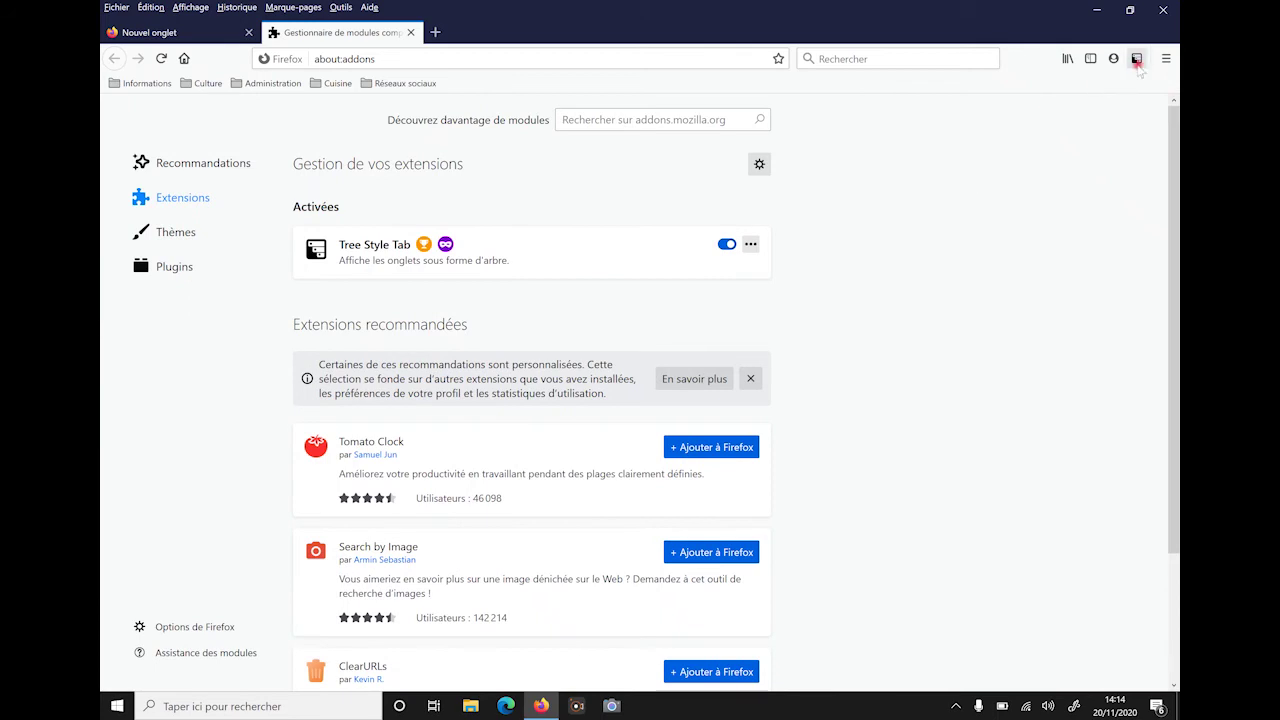
click(1136, 58)
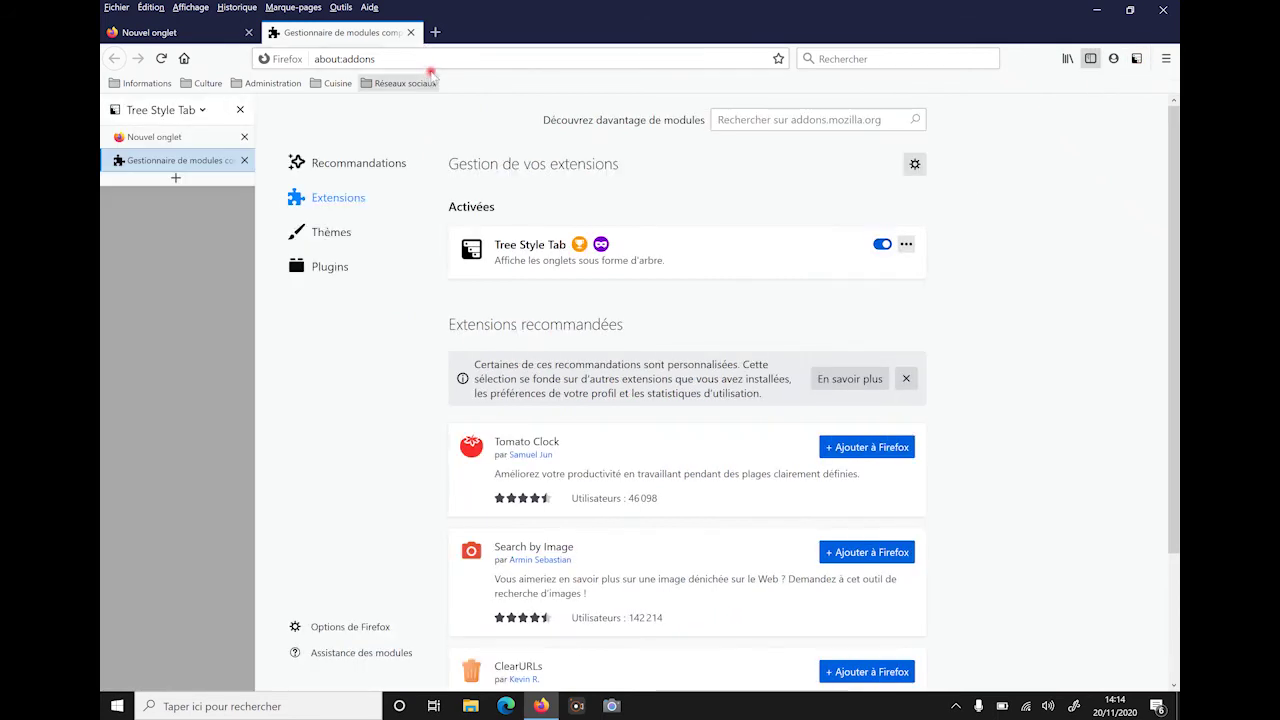
Open the Instagram search, ameli.fr and the first Culture bookmark from the bookmark folders, each in a new tab.
click(437, 33)
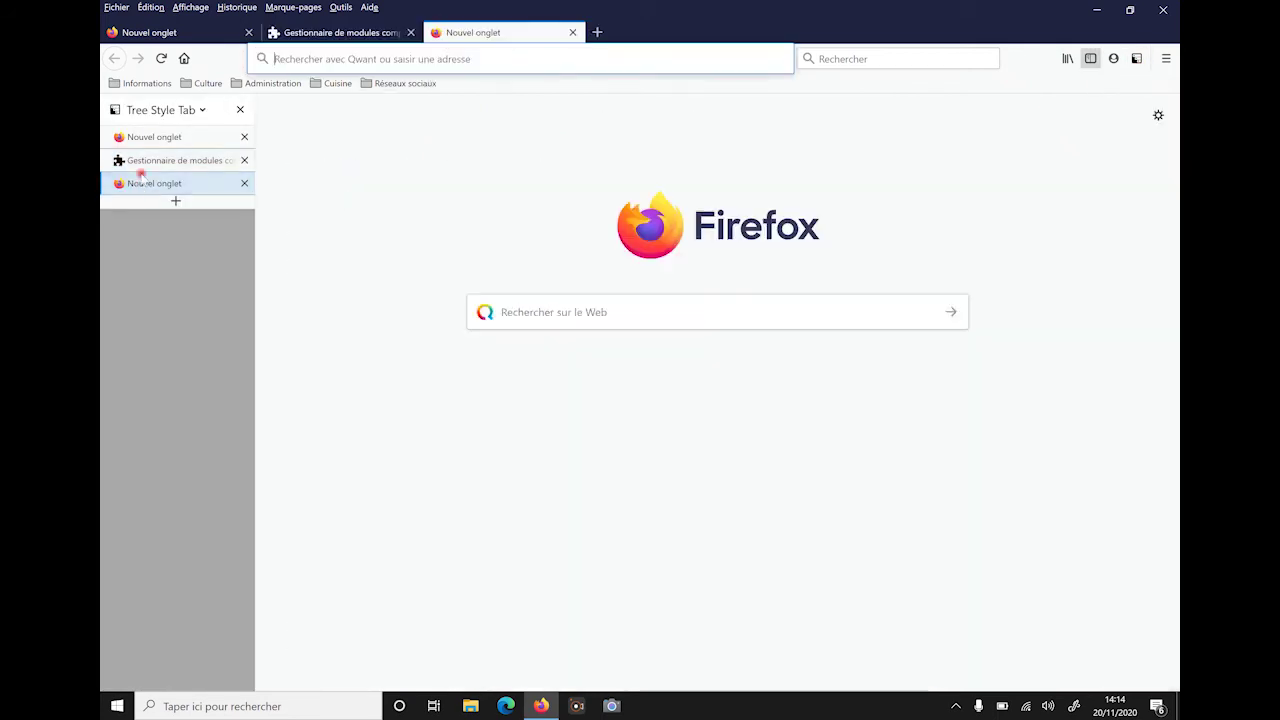
click(400, 83)
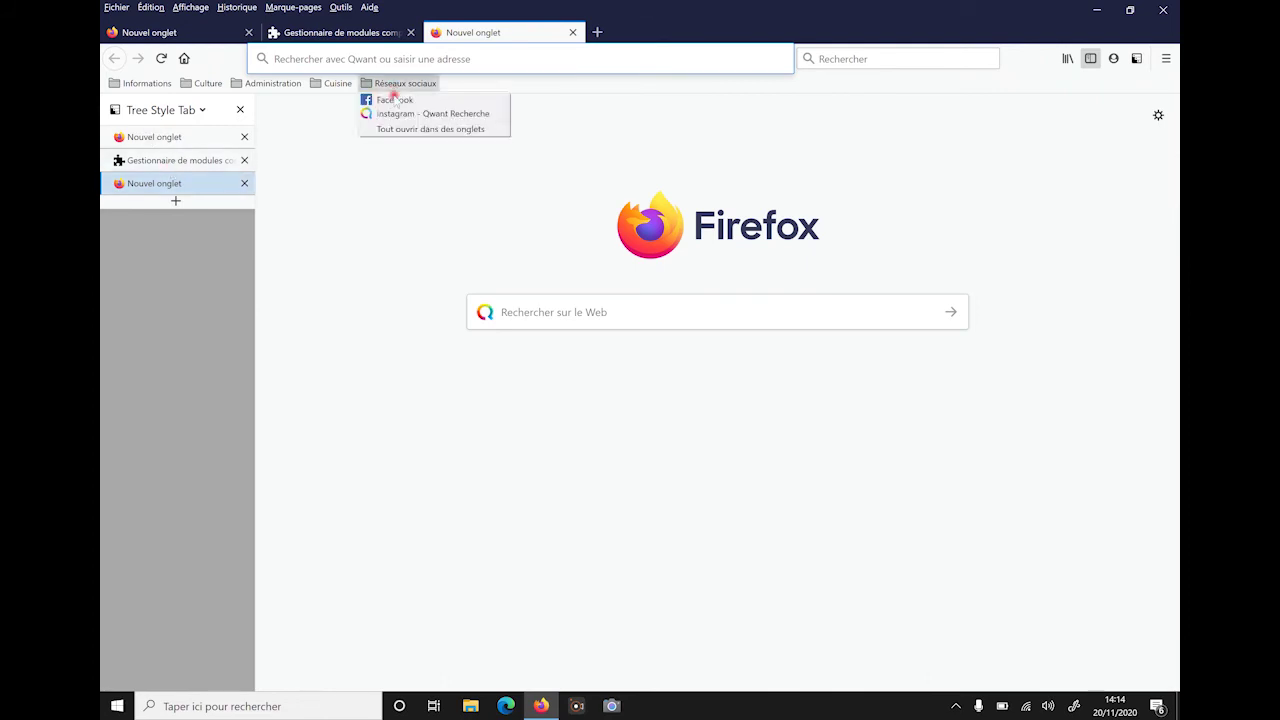
click(386, 114)
key(ctrl+t)
click(284, 86)
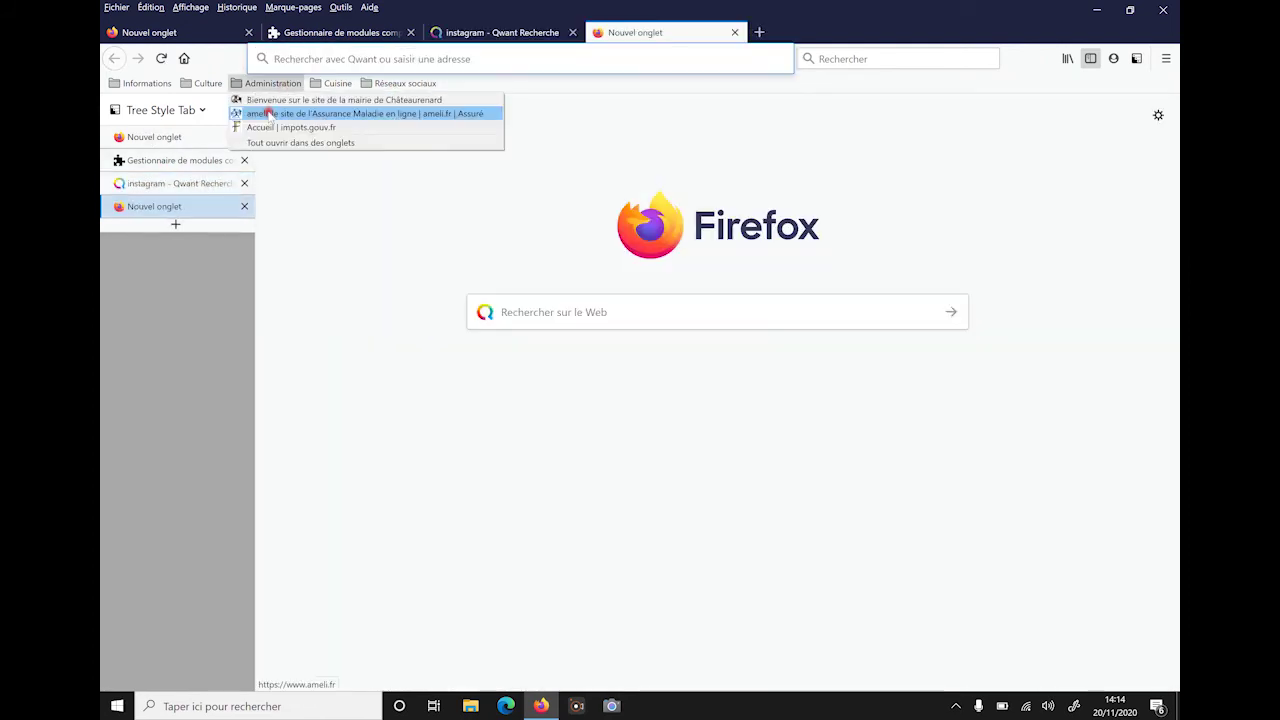
click(260, 111)
key(ctrl+t)
click(201, 83)
click(203, 104)
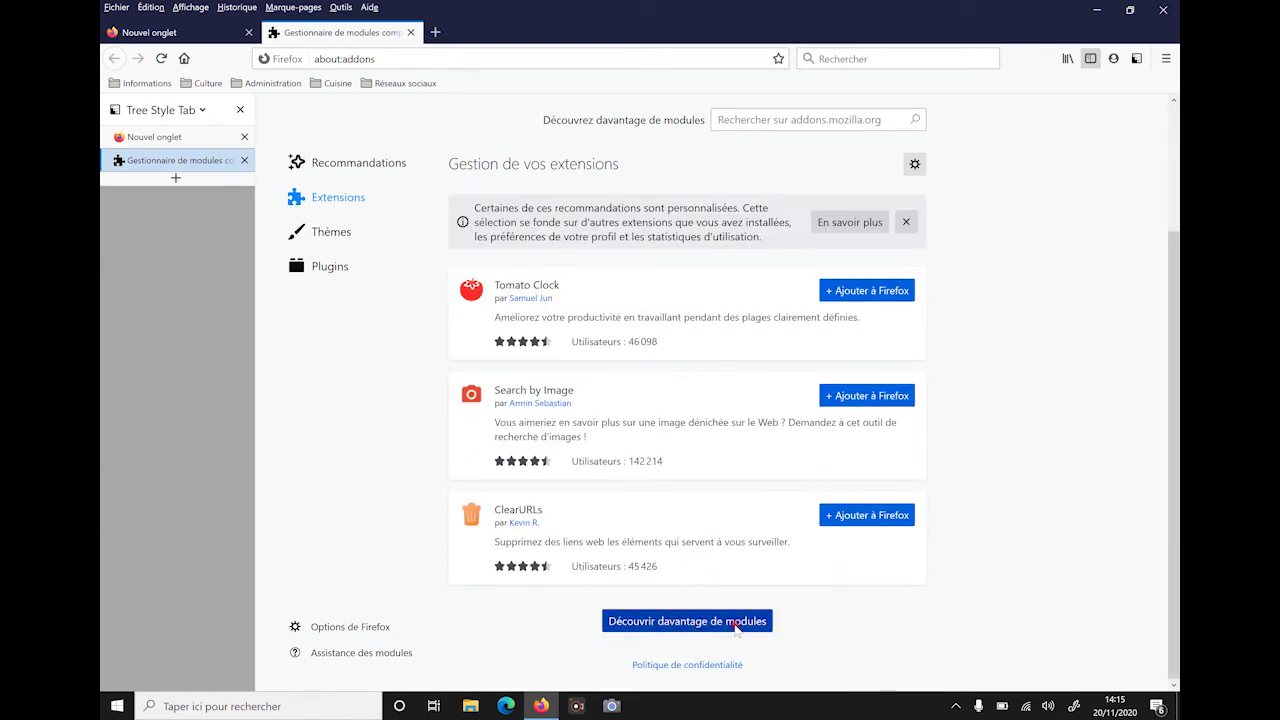
Hide the tab sidebar and find the uBlock Origin extension page on the Firefox add-ons website.
click(735, 622)
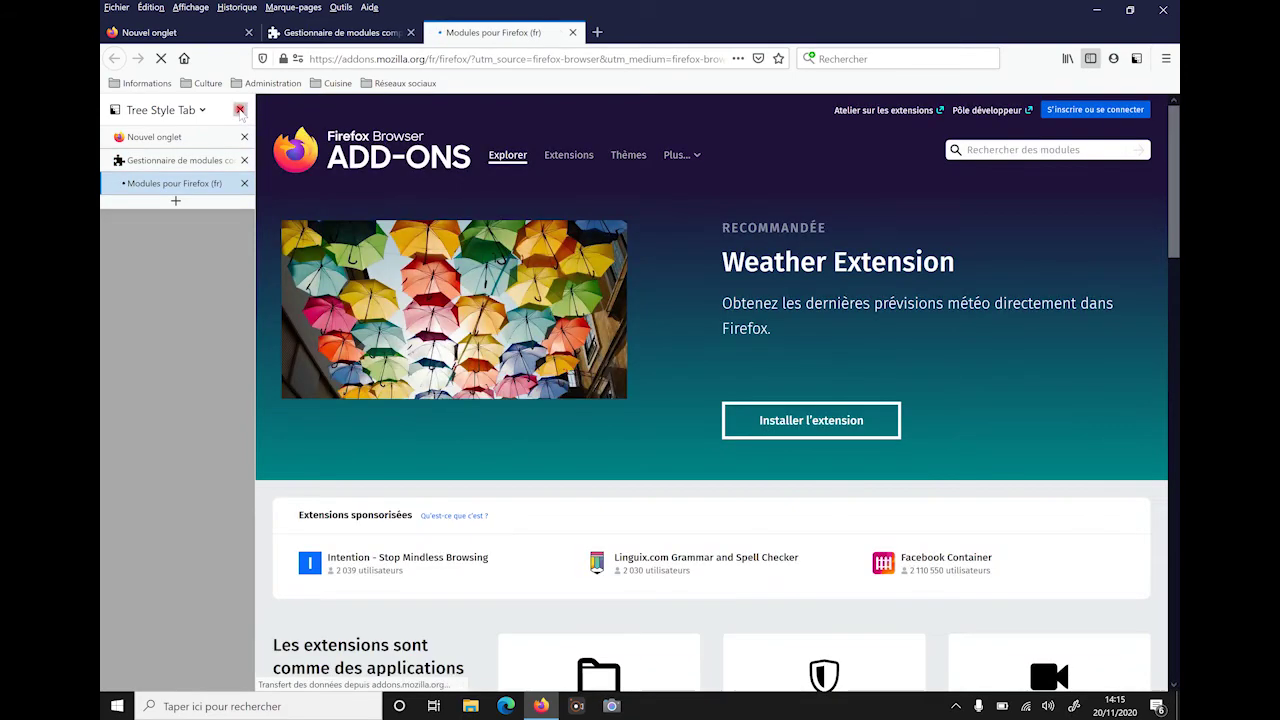
click(240, 110)
click(953, 152)
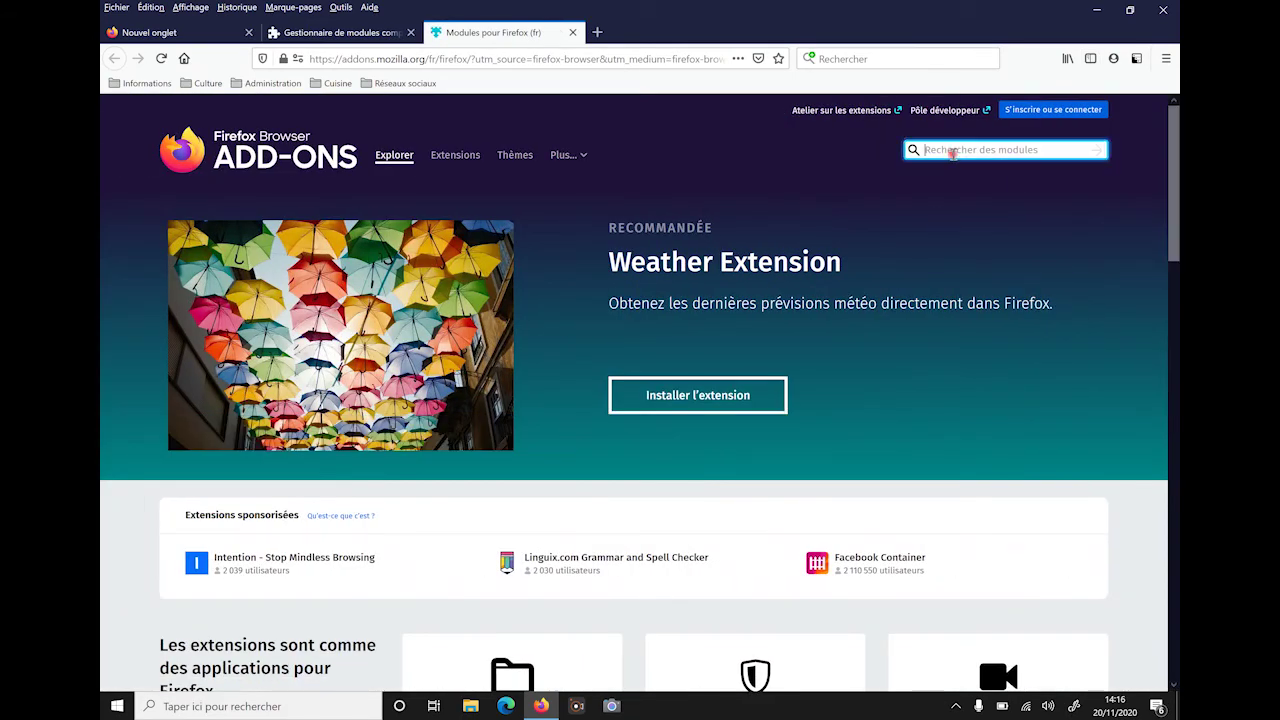
text(ublock origin)
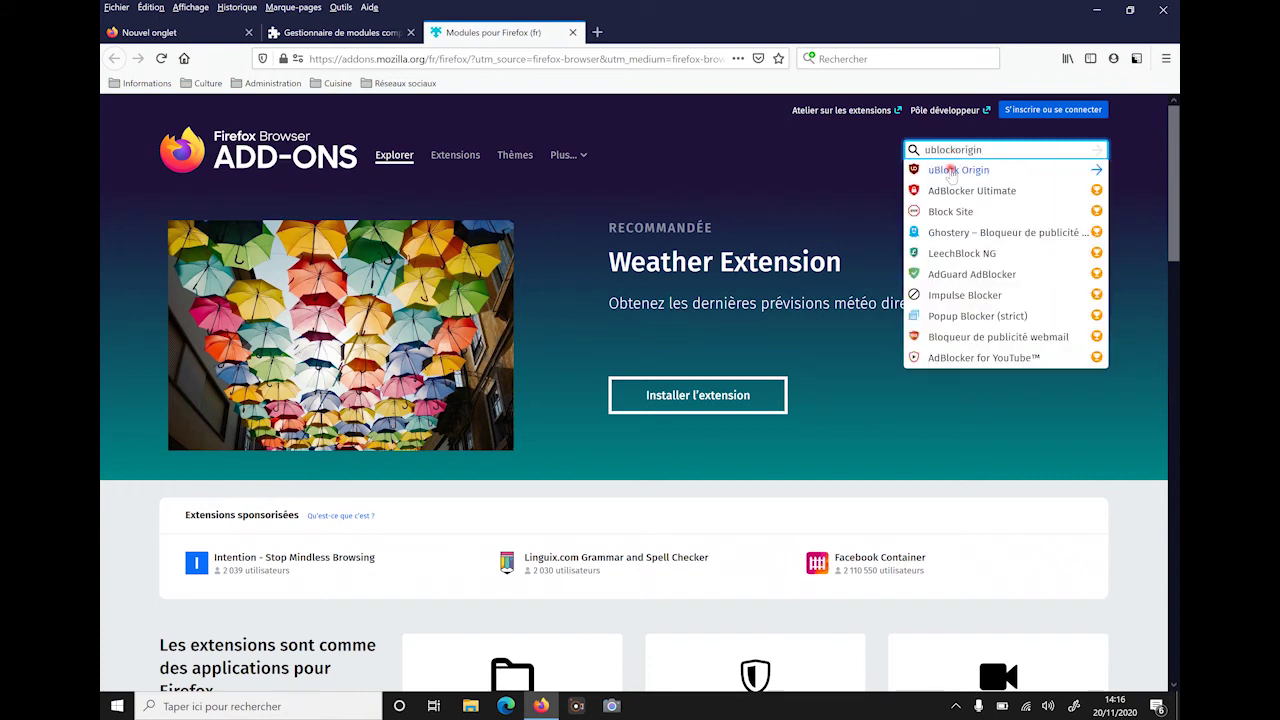
click(950, 171)
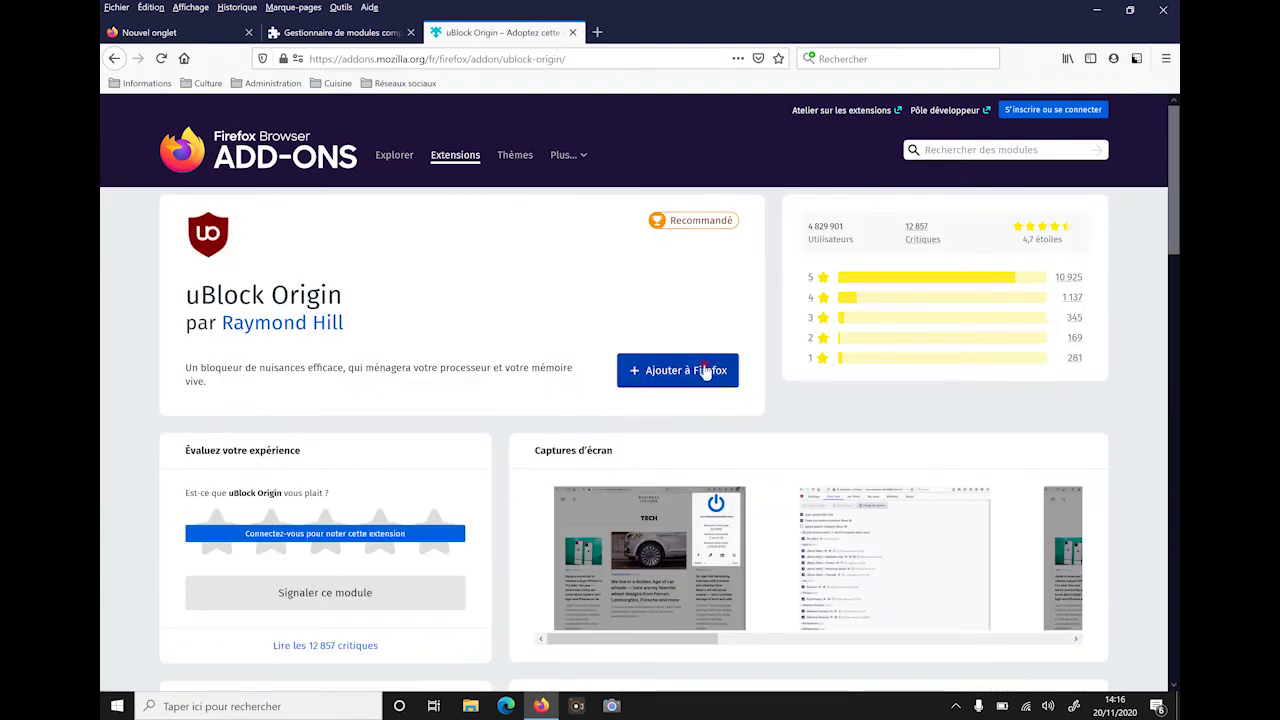
Install uBlock Origin in the browser, granting its requested permissions.
click(676, 372)
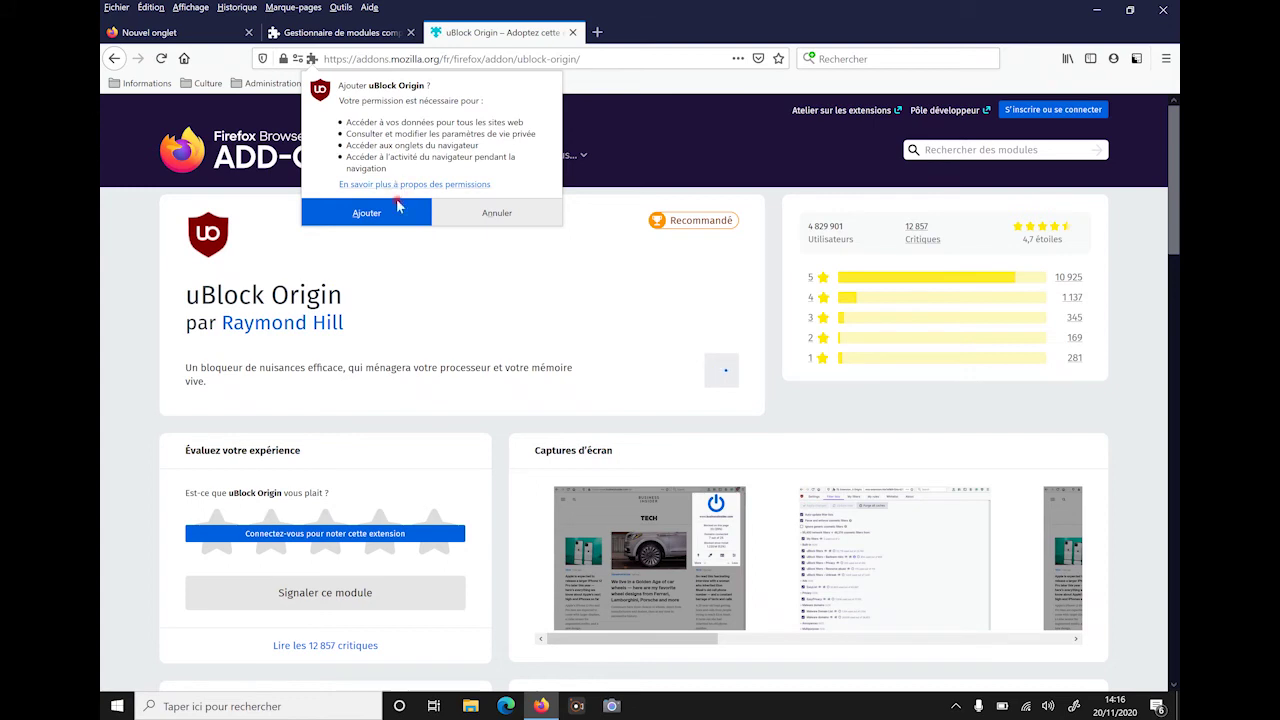
click(391, 216)
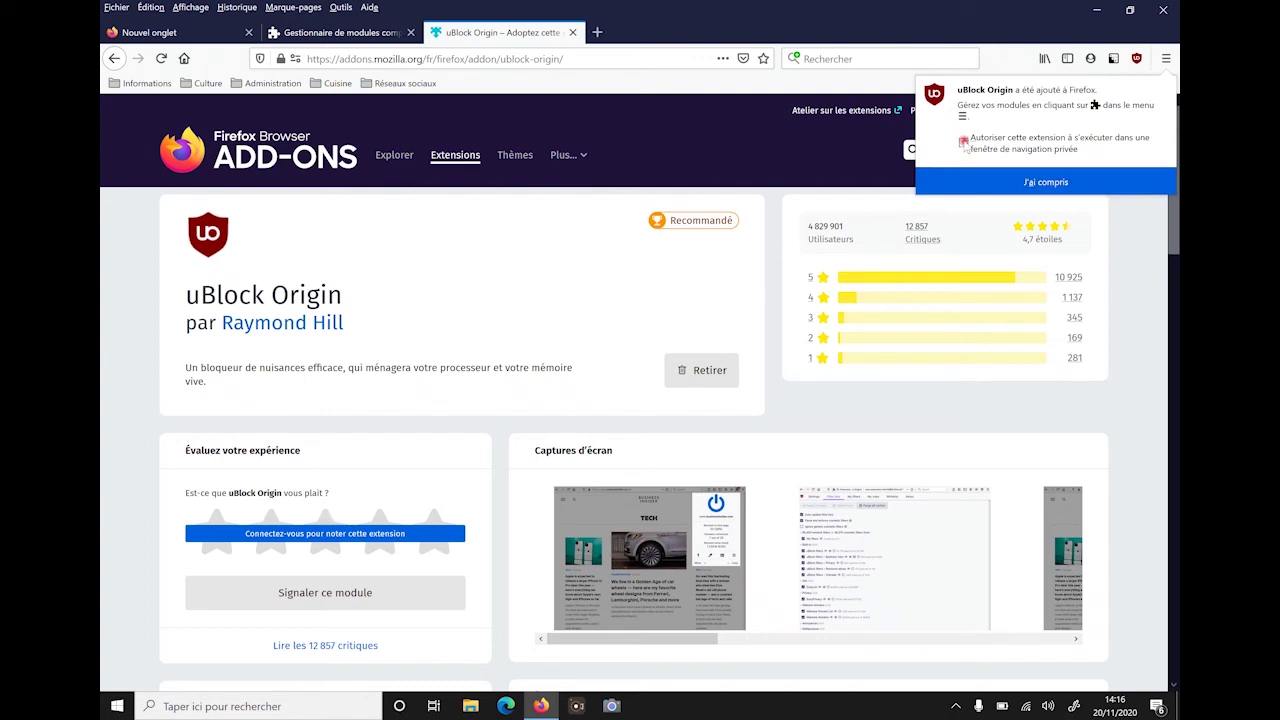
click(1010, 177)
drag(186, 294, 352, 302)
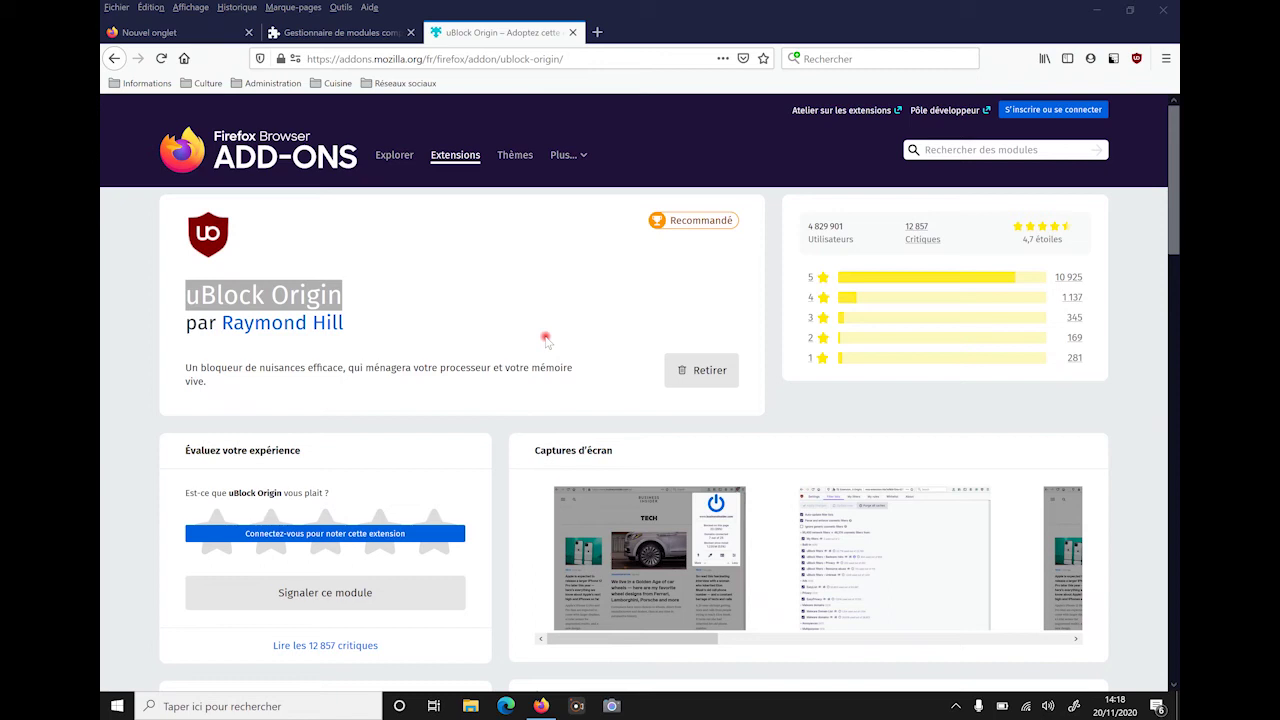
Browse the extensions presented on the add-ons website's Explorer page.
click(397, 158)
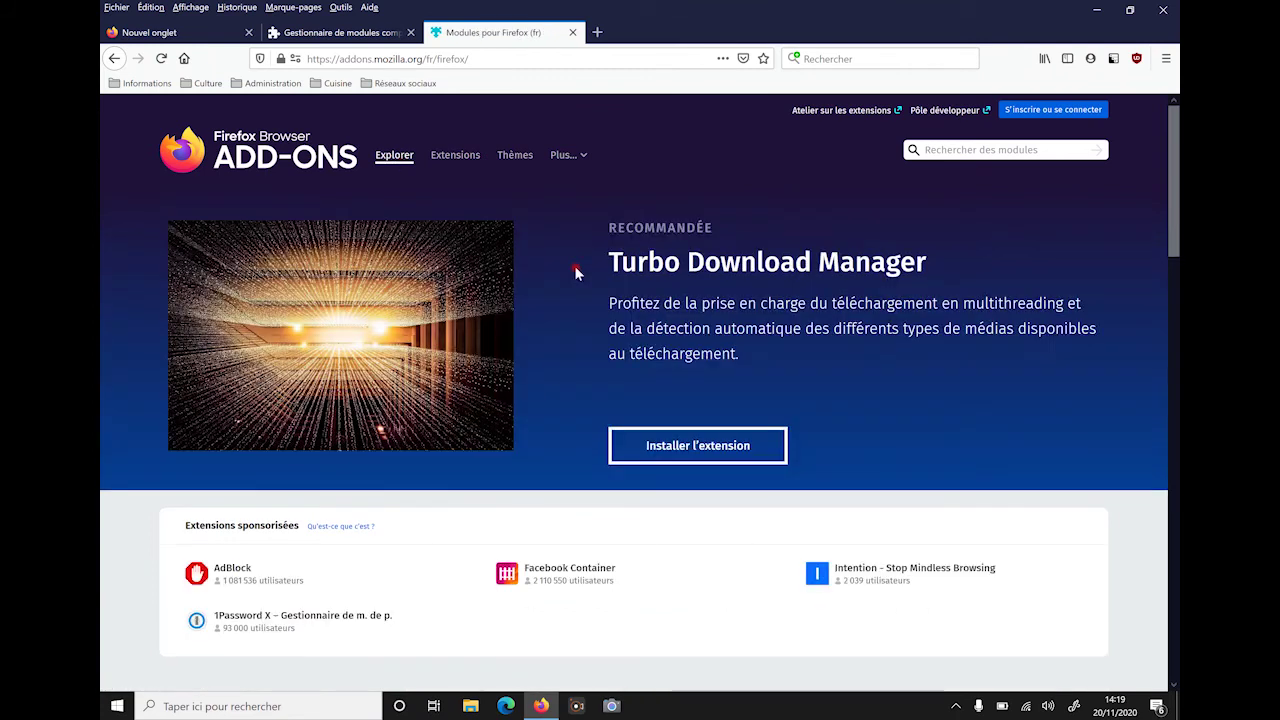
scroll(575, 270, down, 7)
scroll(575, 278, down, 1)
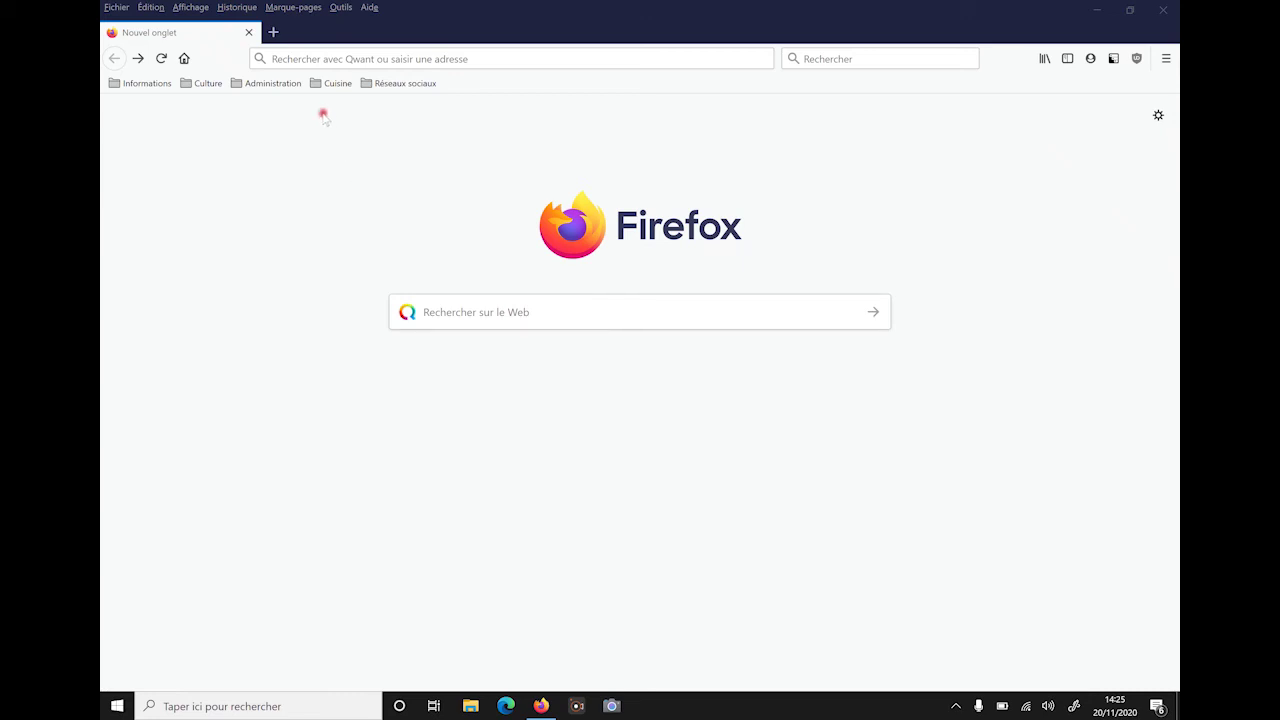
Open the Le Monde article on the research programming bill via the Informations bookmarks and display it in reader view.
click(147, 88)
click(152, 101)
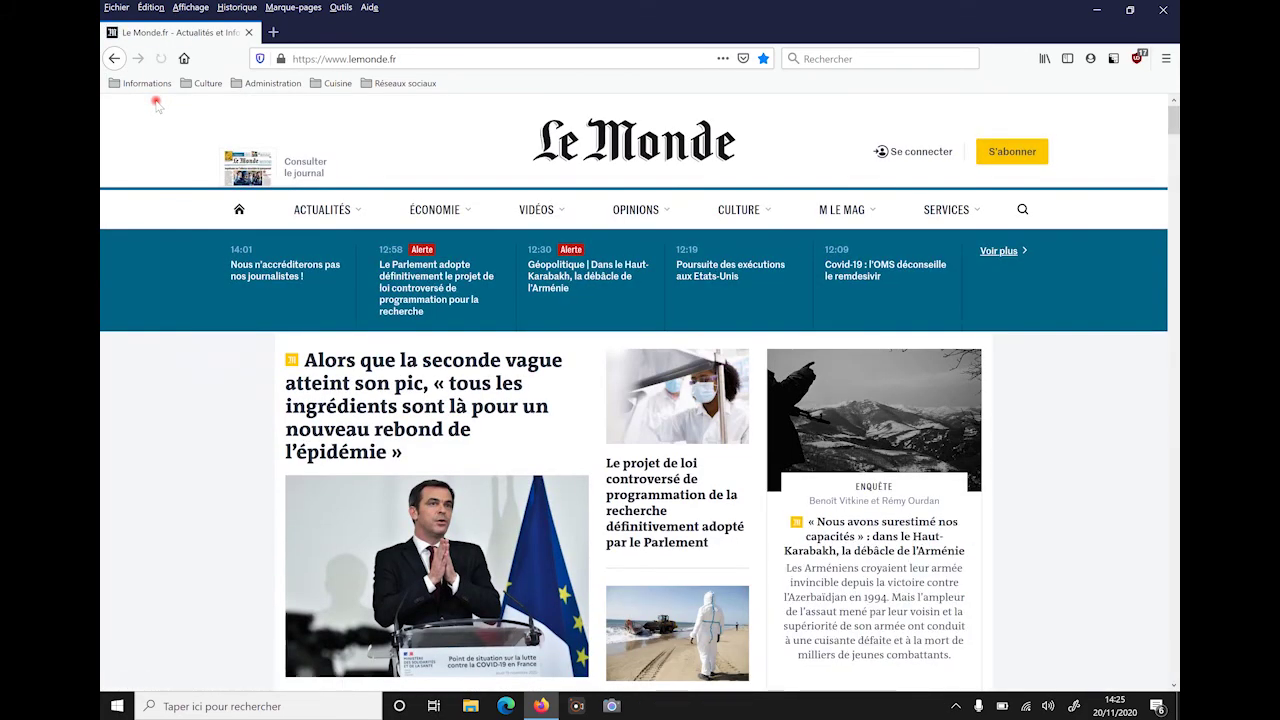
click(646, 520)
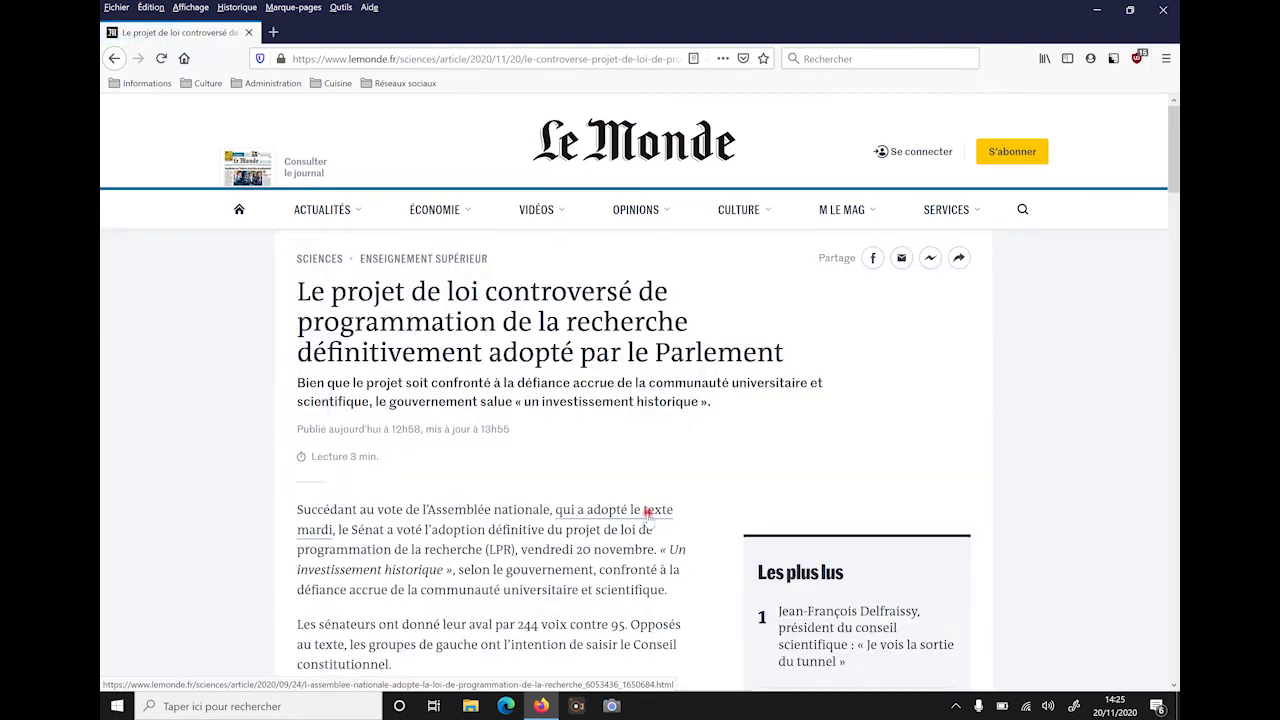
click(693, 60)
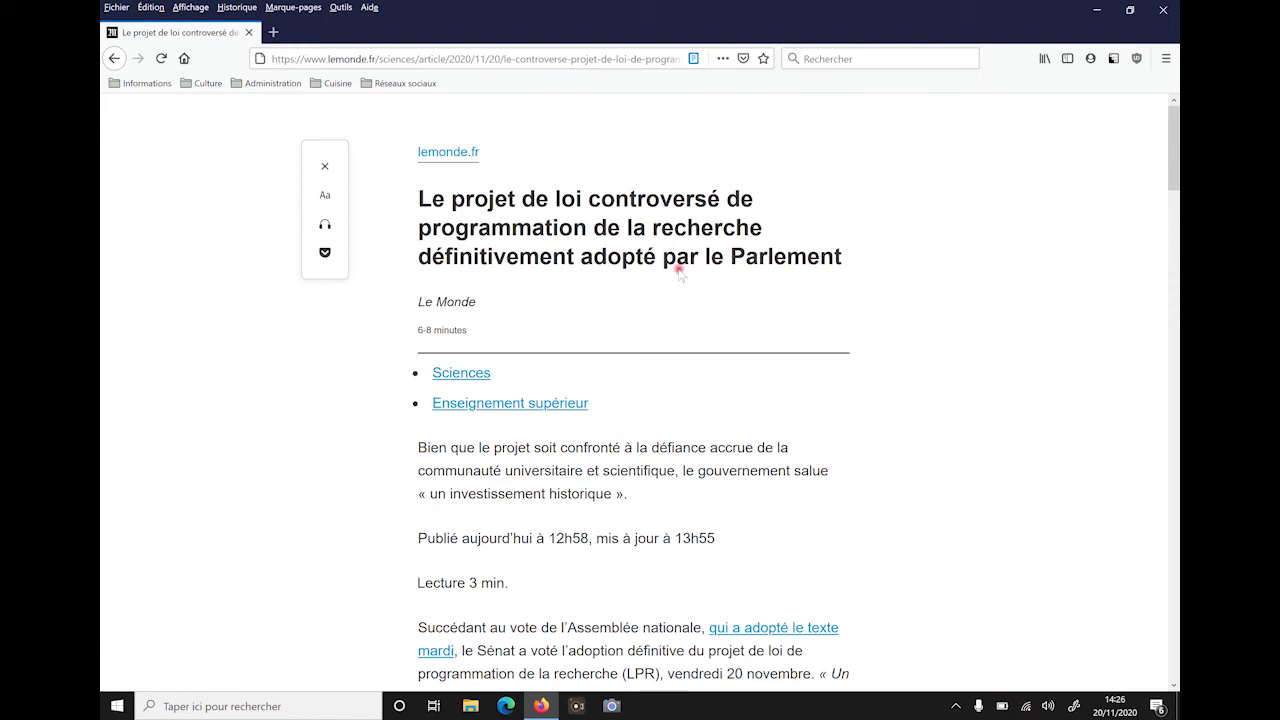
Set the reader view's text size to 6 and try wider content widths before settling on 3.
click(326, 195)
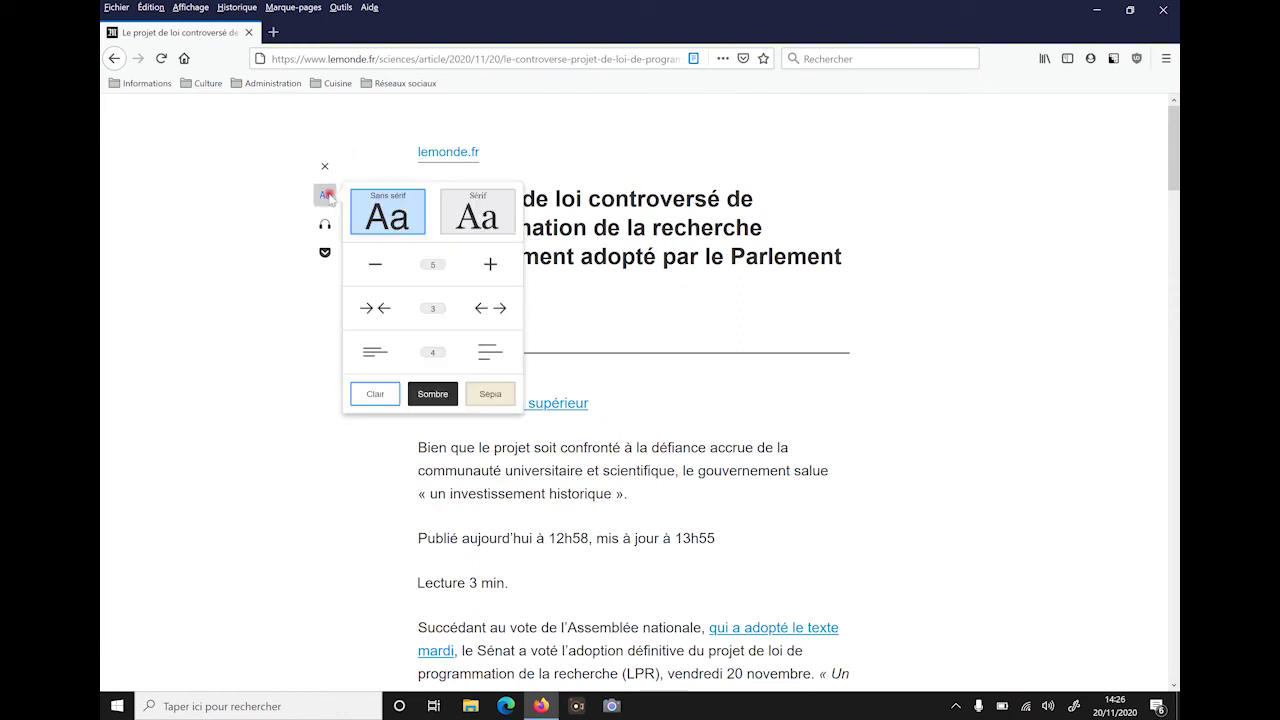
click(490, 264)
click(490, 264)
click(376, 266)
click(490, 308)
click(490, 308)
click(378, 308)
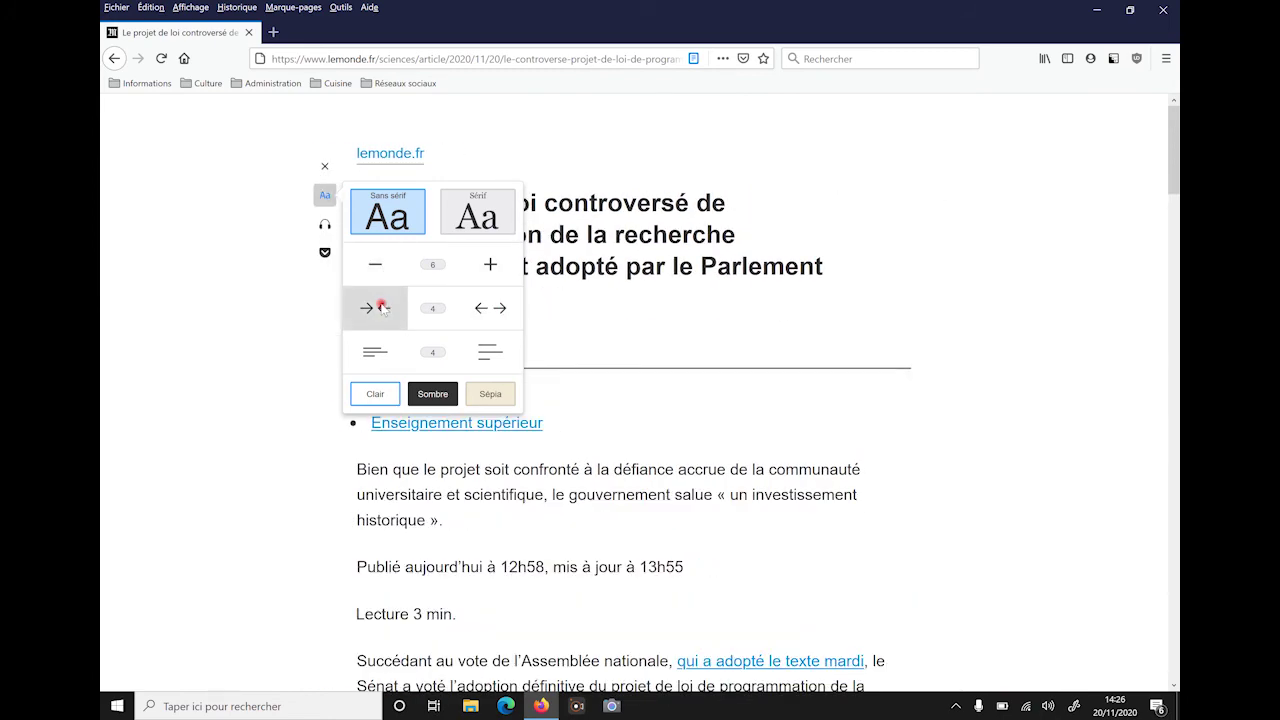
click(380, 308)
Try the Sombre colour scheme for the reader view and apply Sépia instead.
click(398, 392)
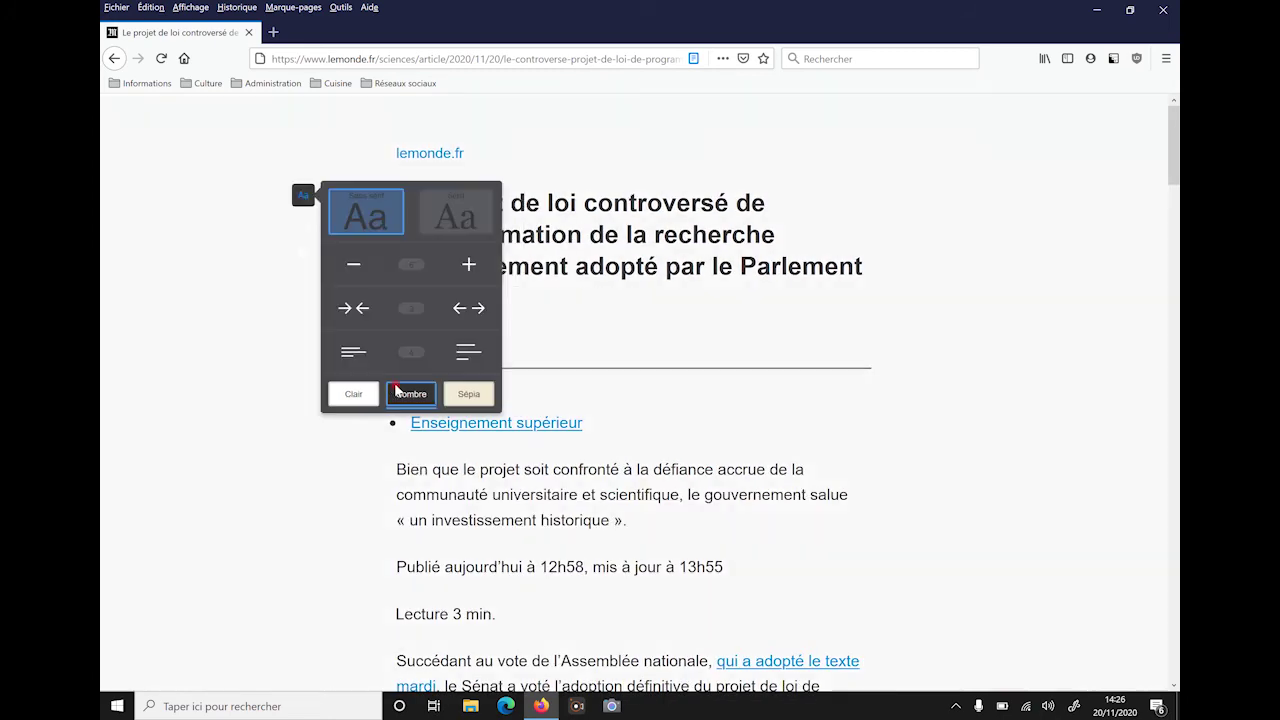
click(467, 394)
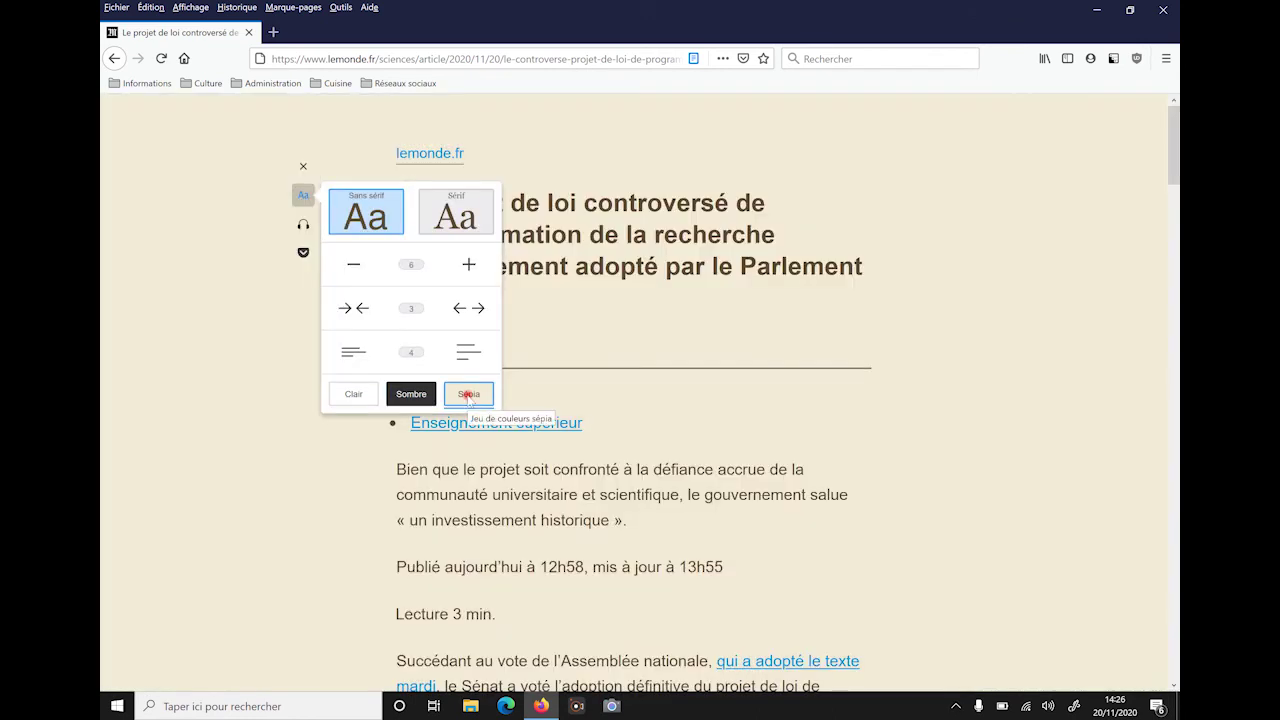
click(287, 318)
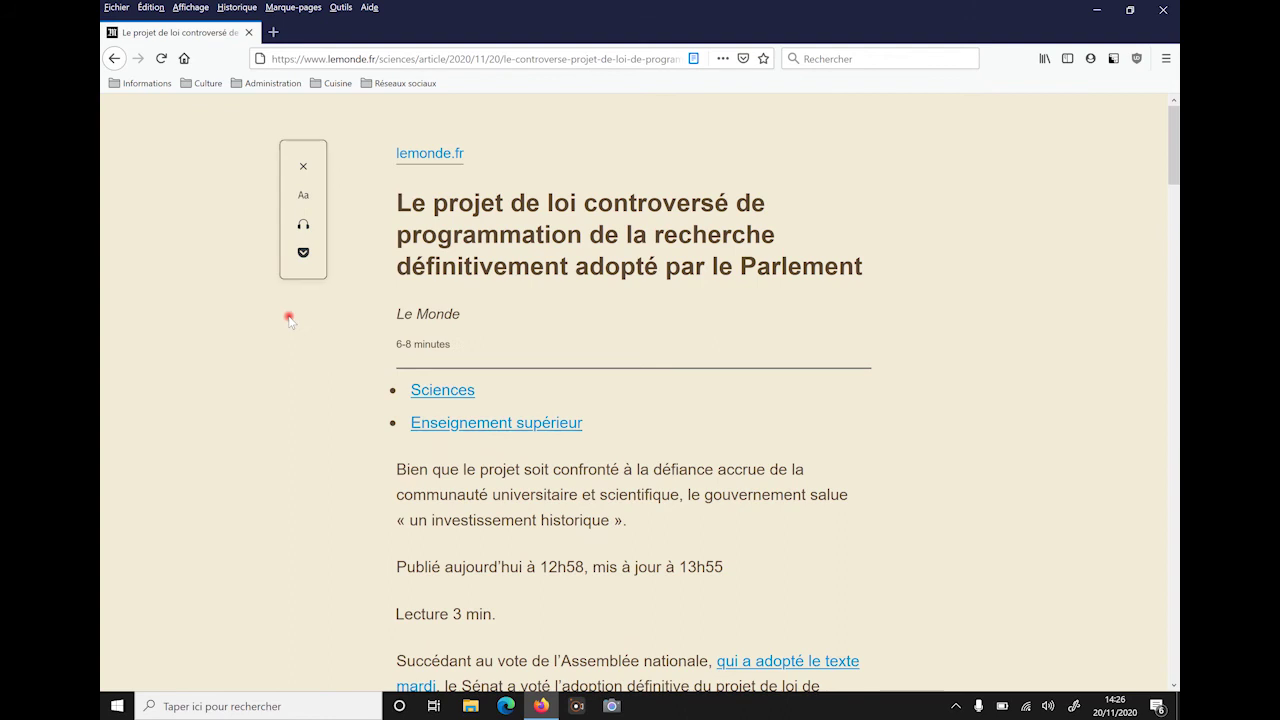
Have the article read aloud, stop the reading and leave reader view.
click(303, 225)
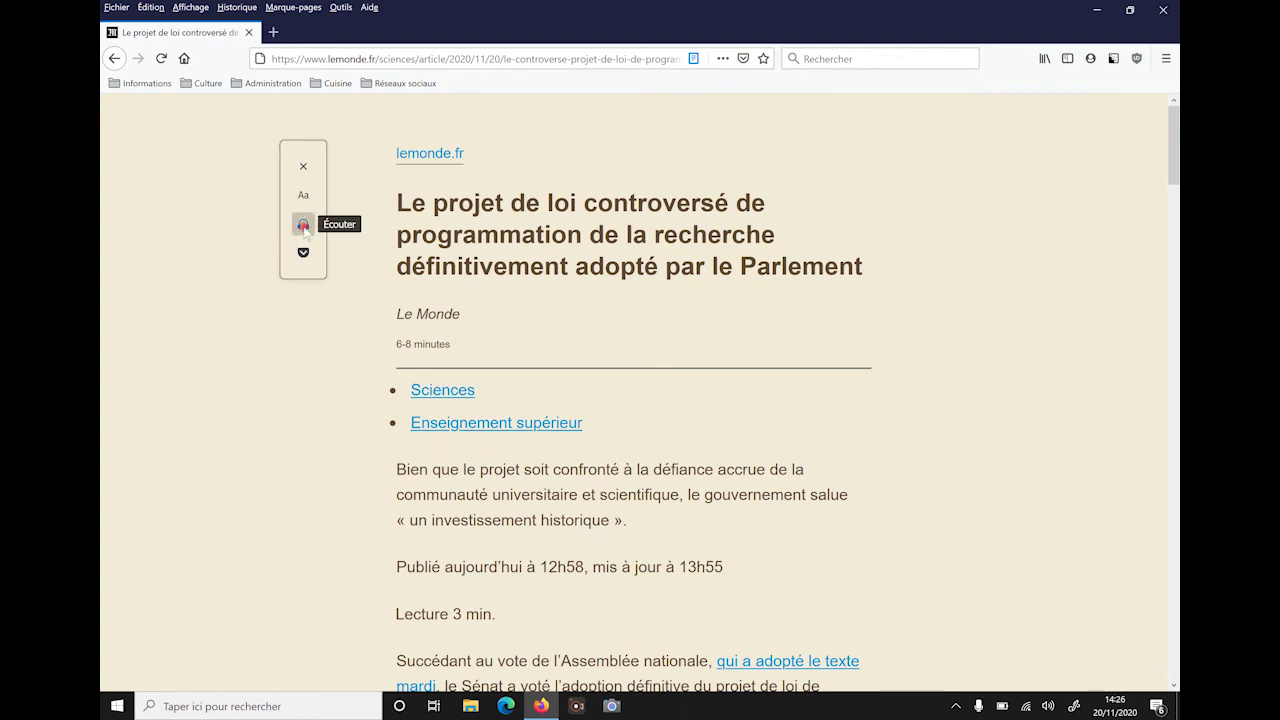
click(407, 212)
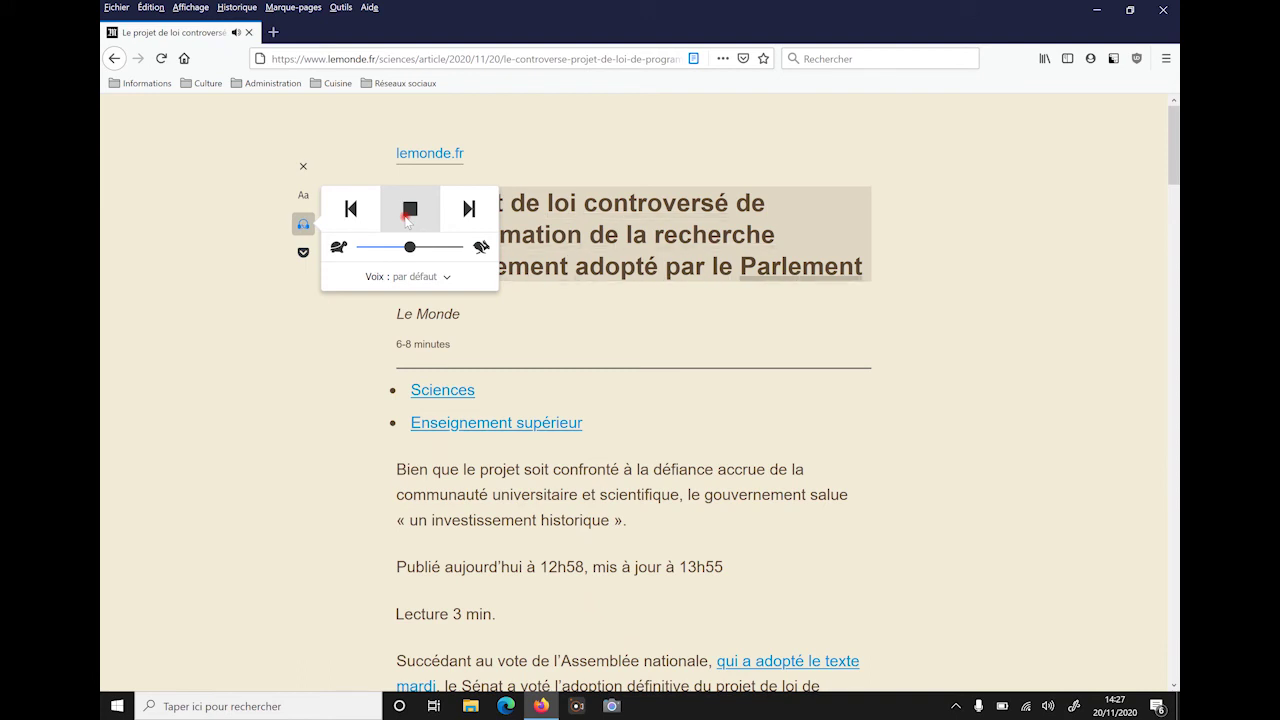
click(407, 214)
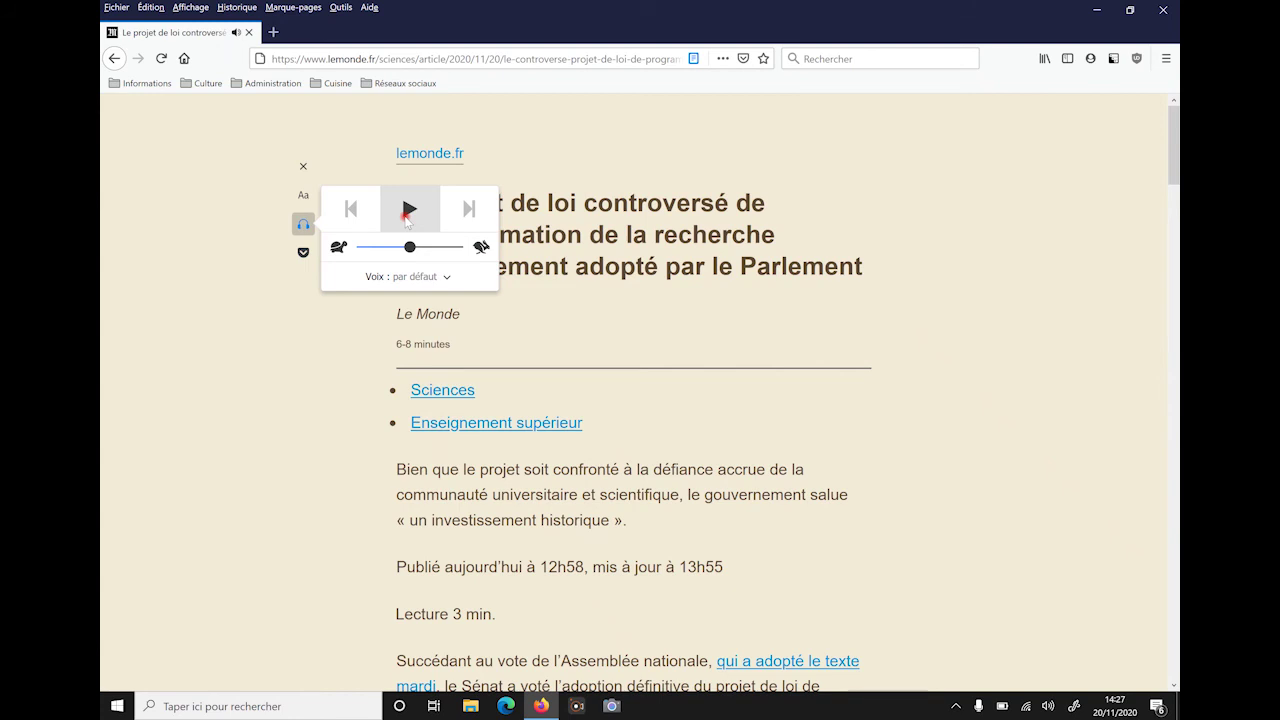
click(331, 323)
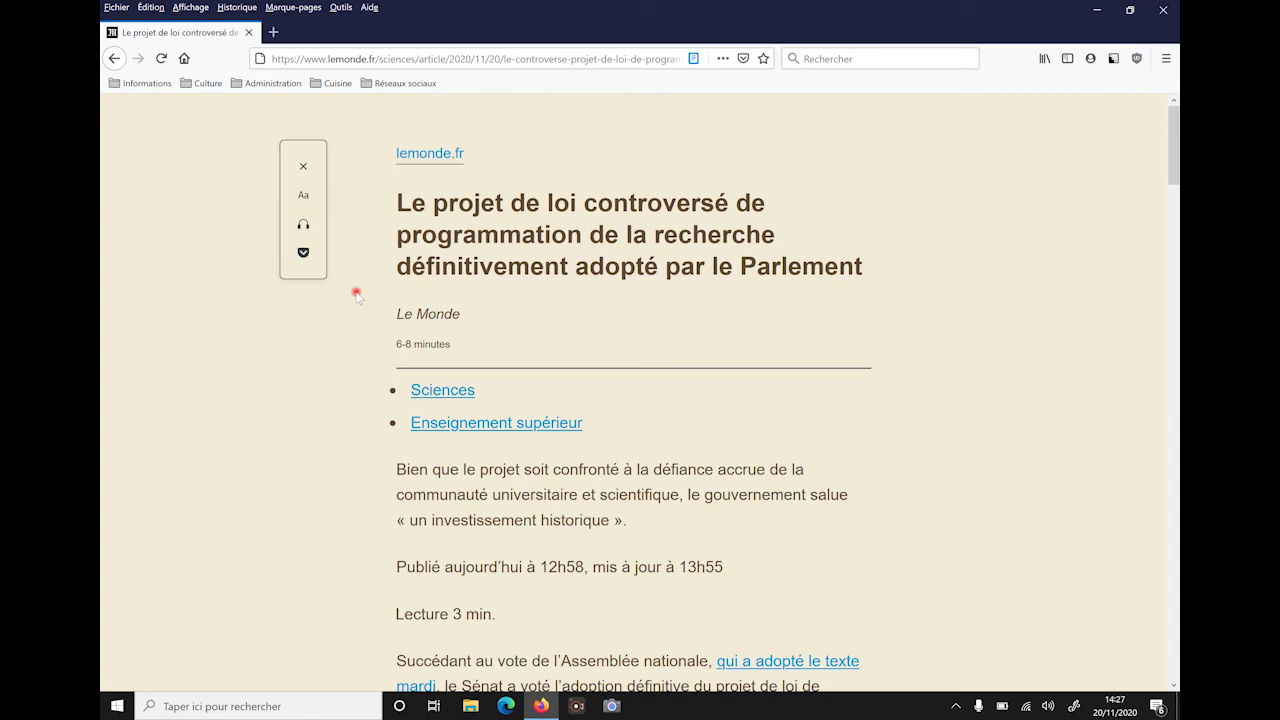
click(302, 168)
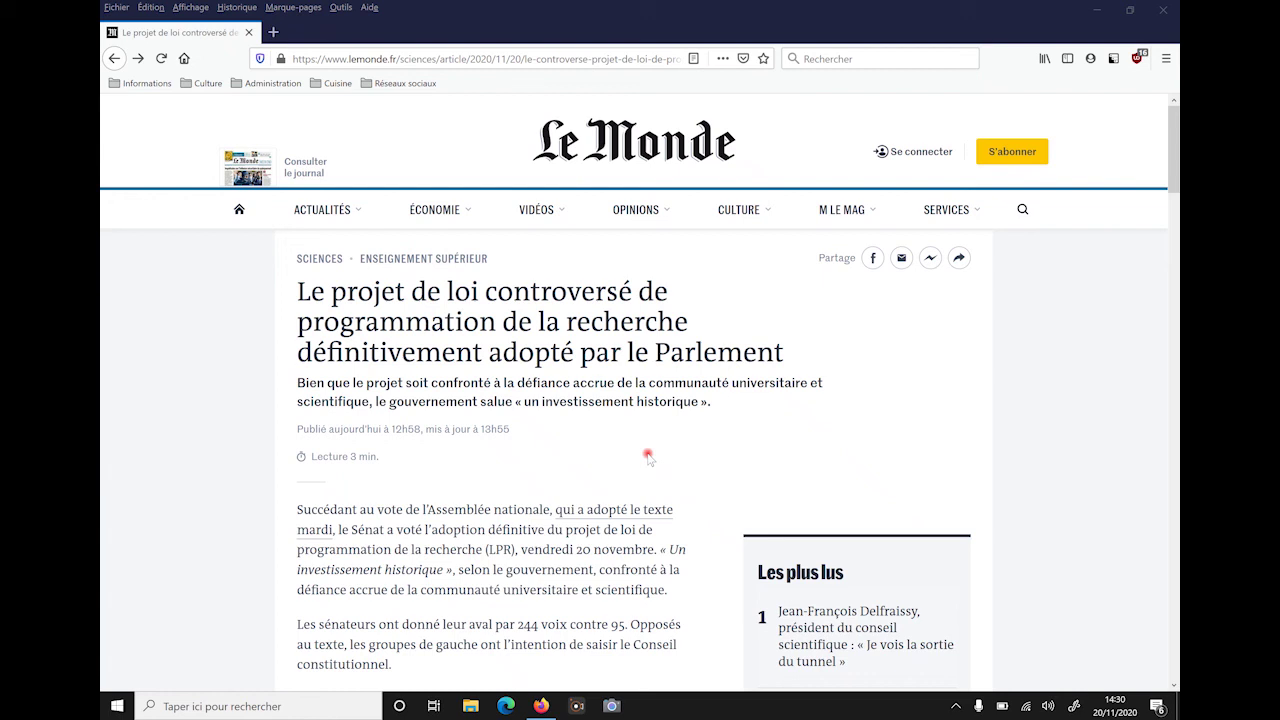
Save the Le Monde article to Pocket and open the Pocket reading list.
click(744, 59)
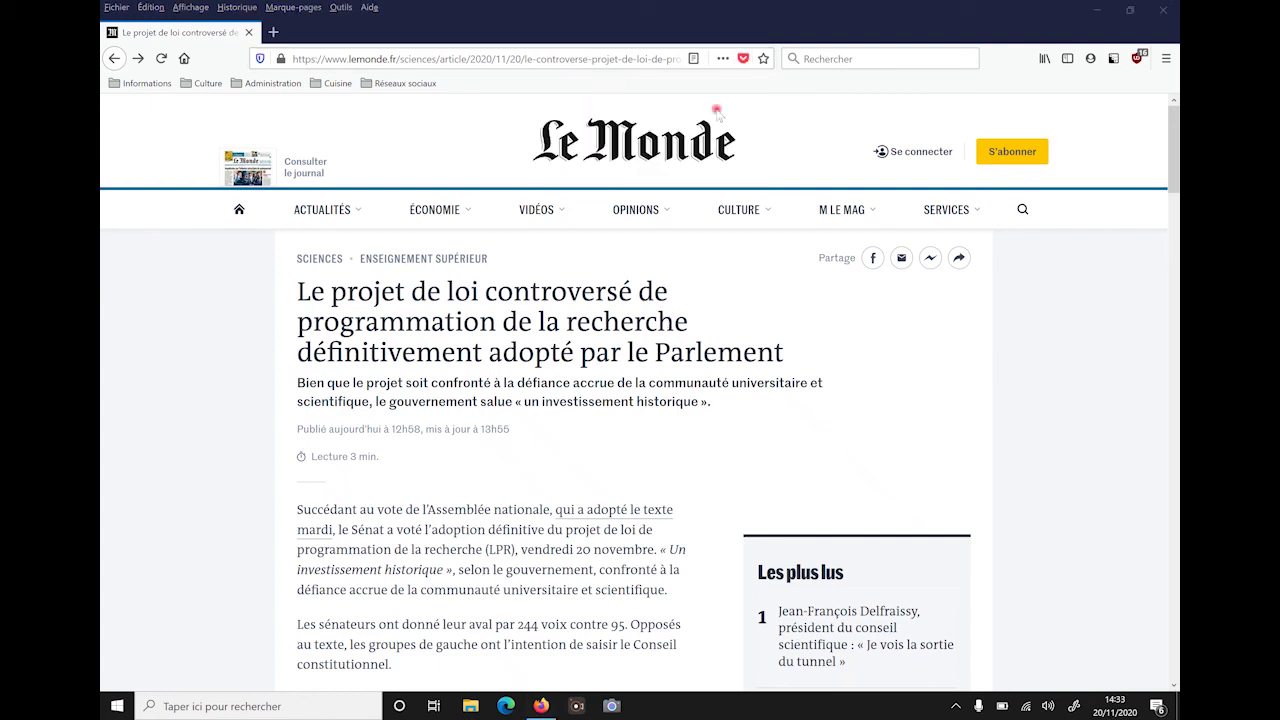
click(743, 59)
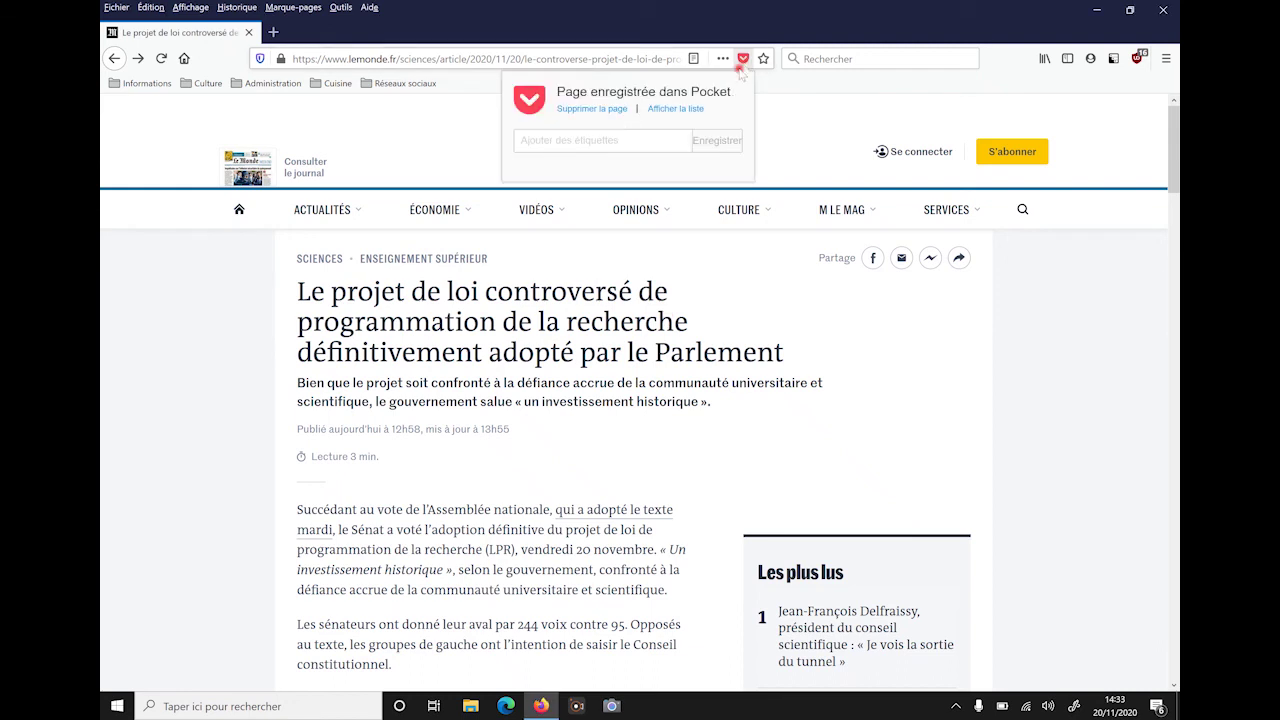
click(688, 110)
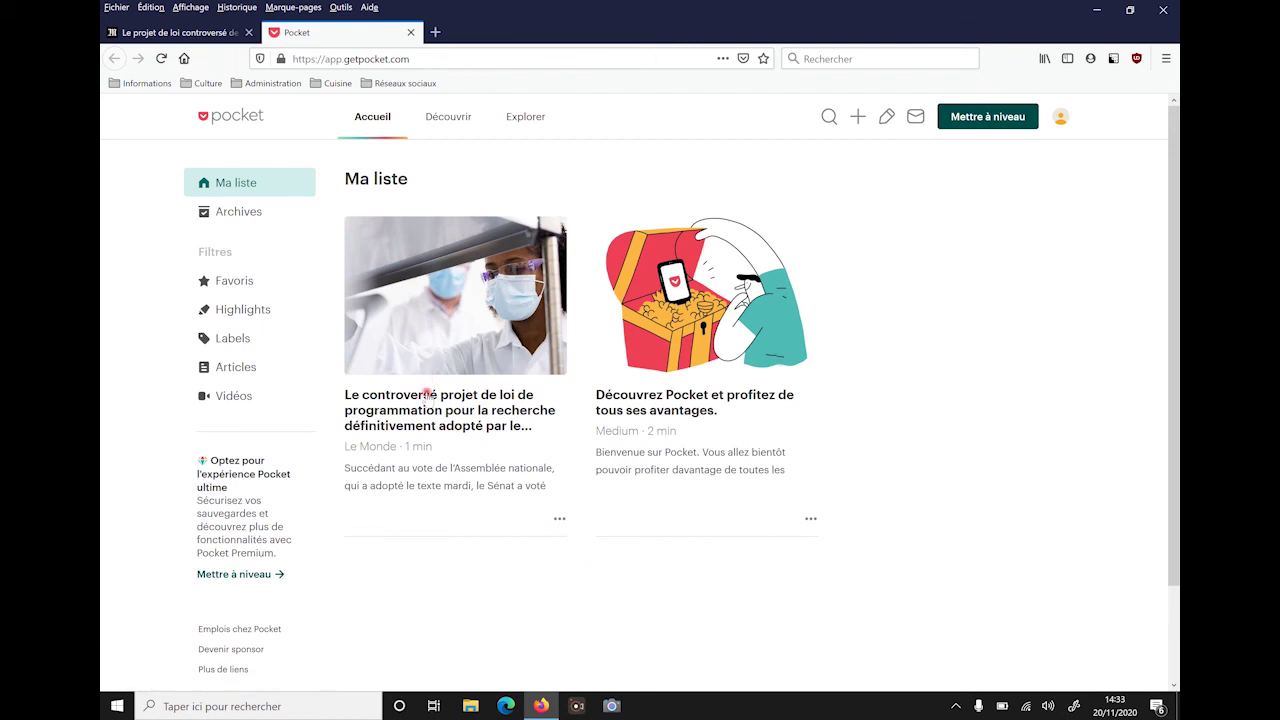
Open the saved Le Monde article in Pocket and highlight "cédant au vote de l'Assemblée nati" in its first sentence.
click(424, 399)
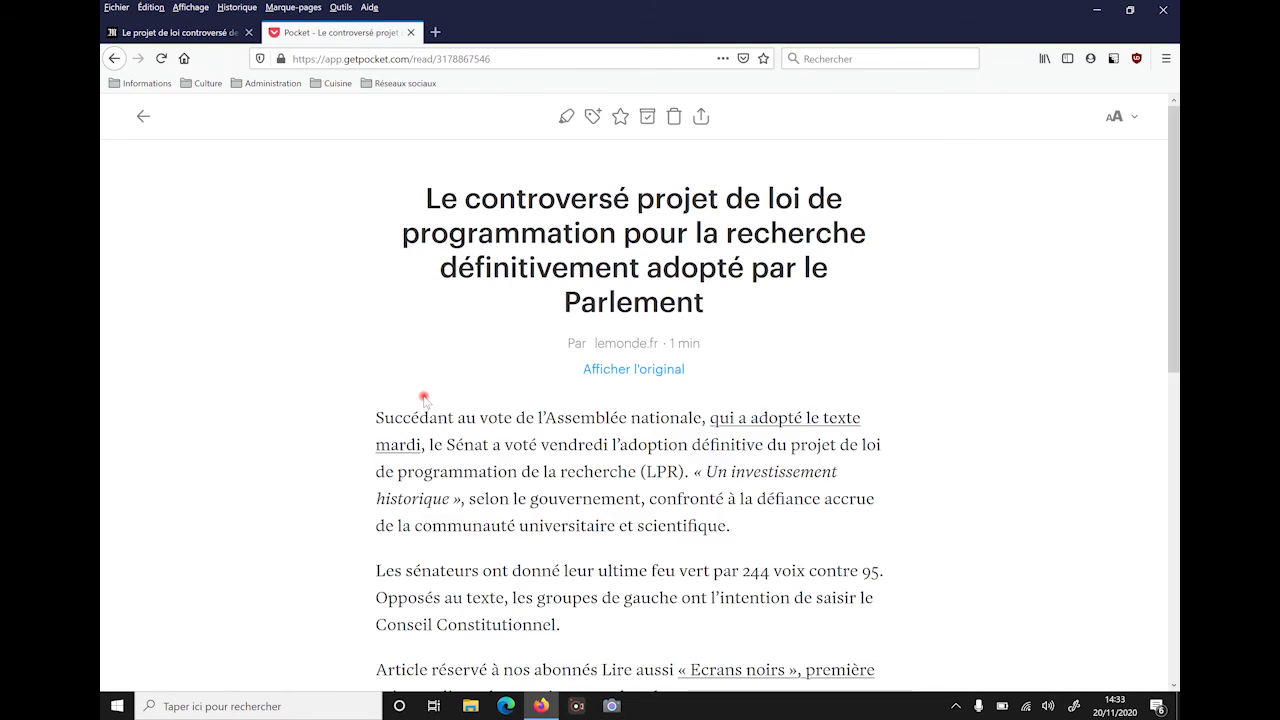
click(567, 118)
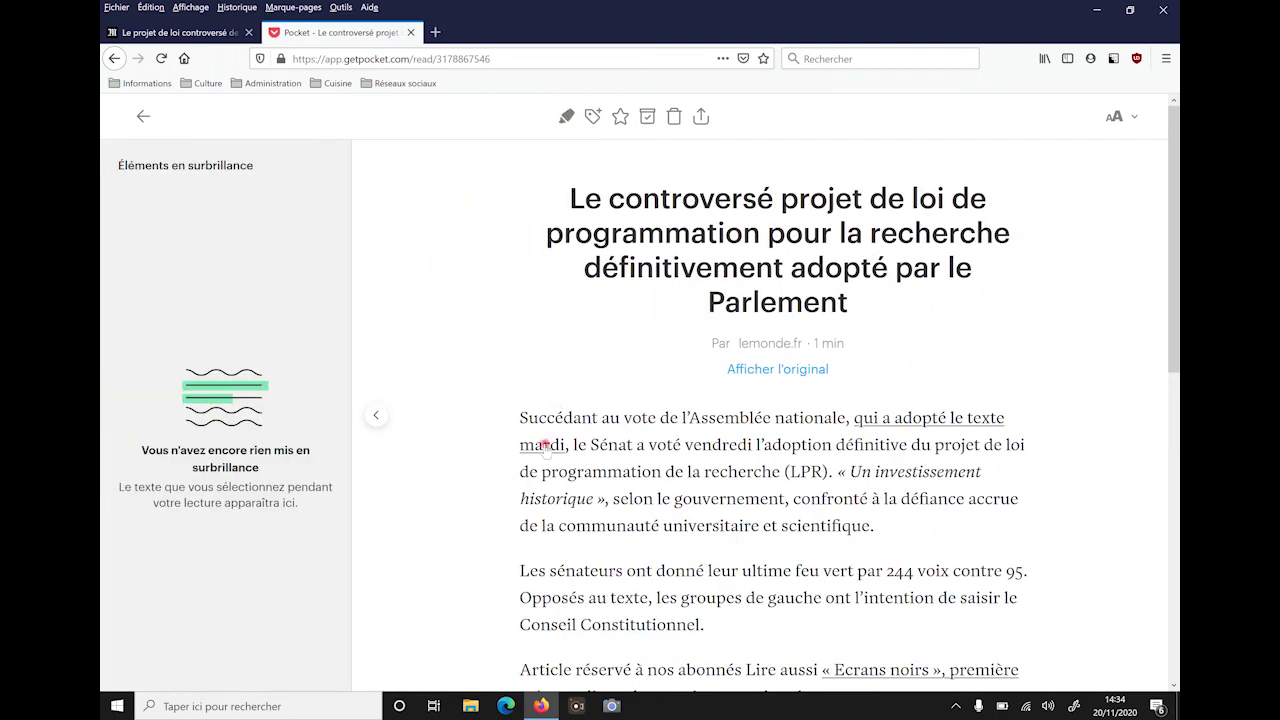
drag(548, 417, 806, 420)
click(630, 382)
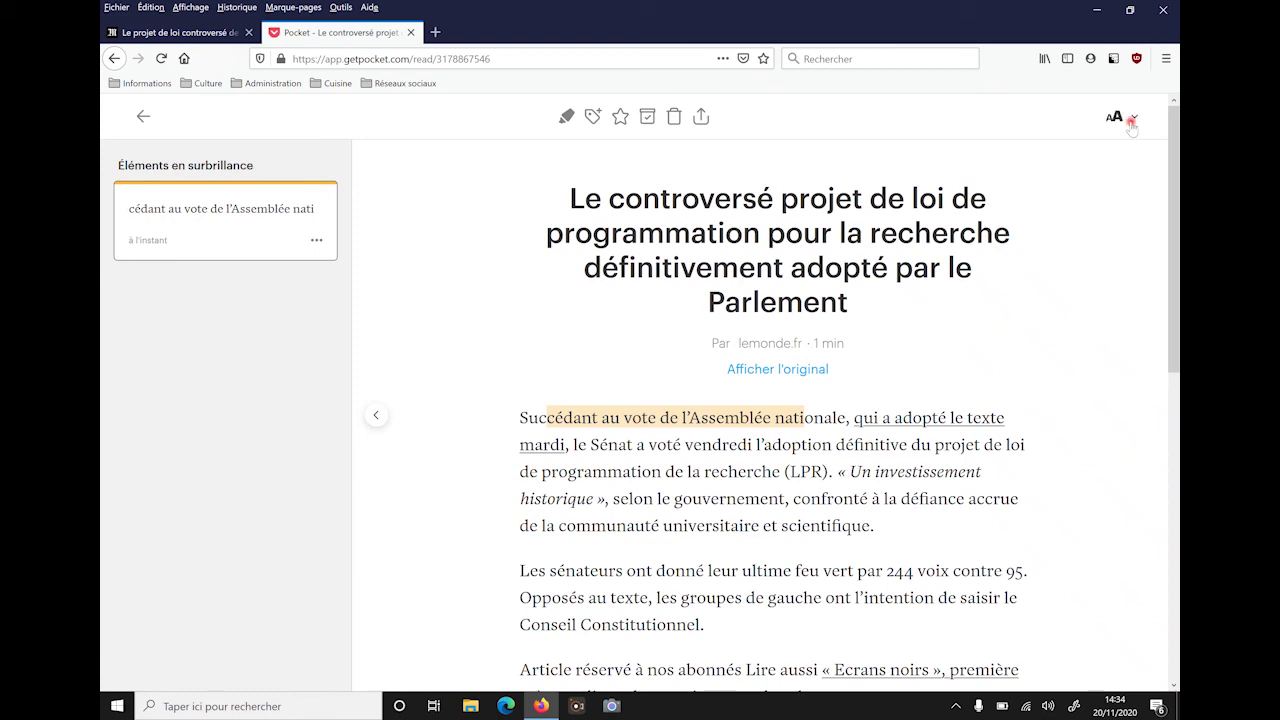
Try the dark theme for the Pocket article, apply the Sépia theme instead and enlarge the text by two sizes.
click(1131, 121)
click(1034, 194)
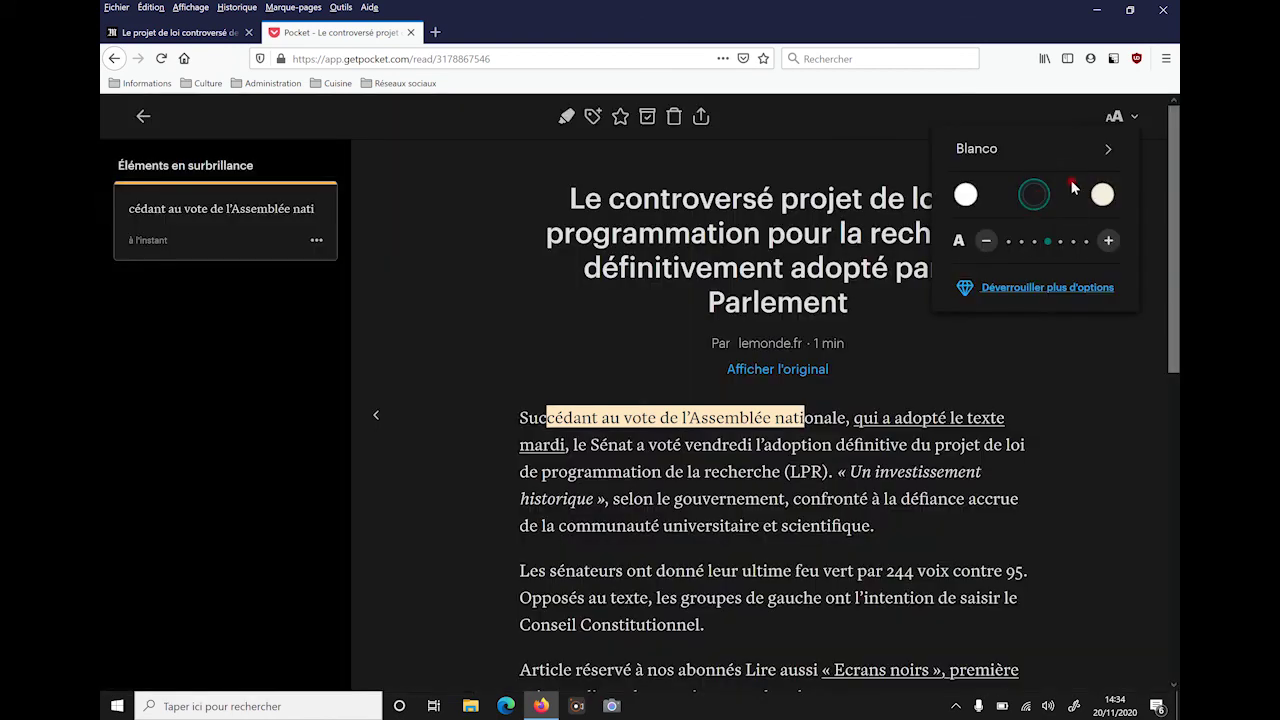
click(1101, 194)
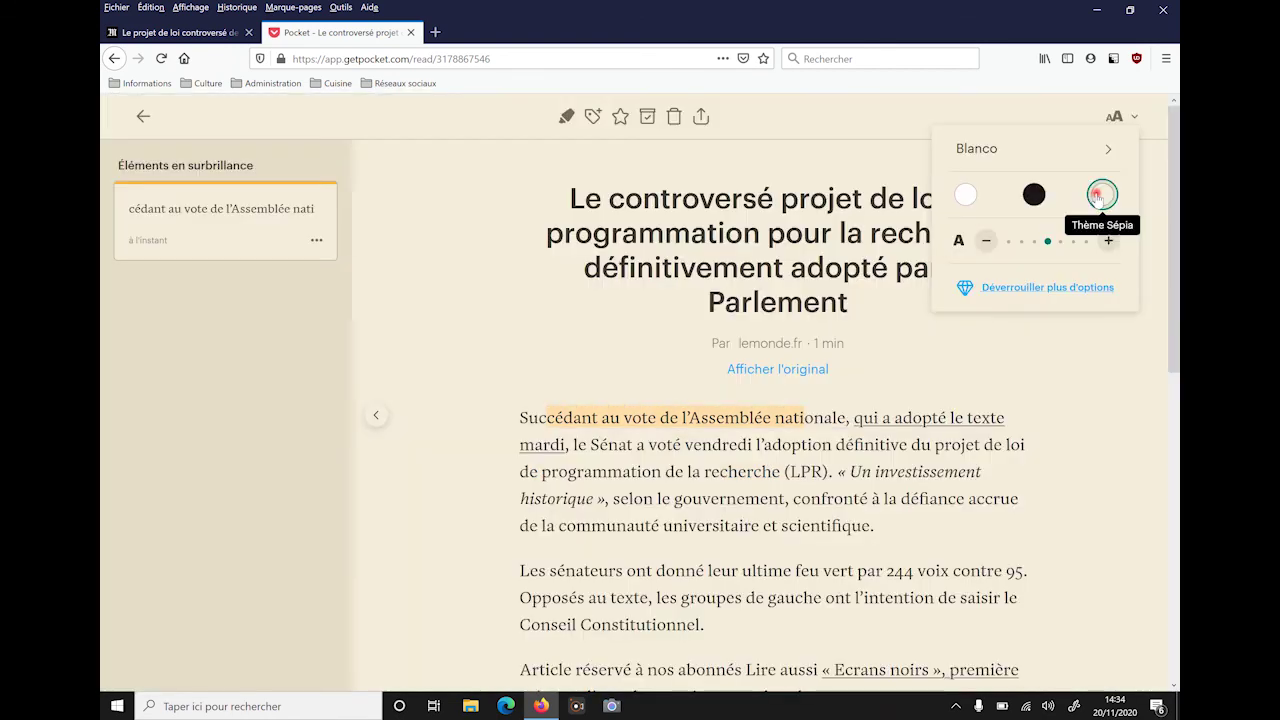
click(1106, 241)
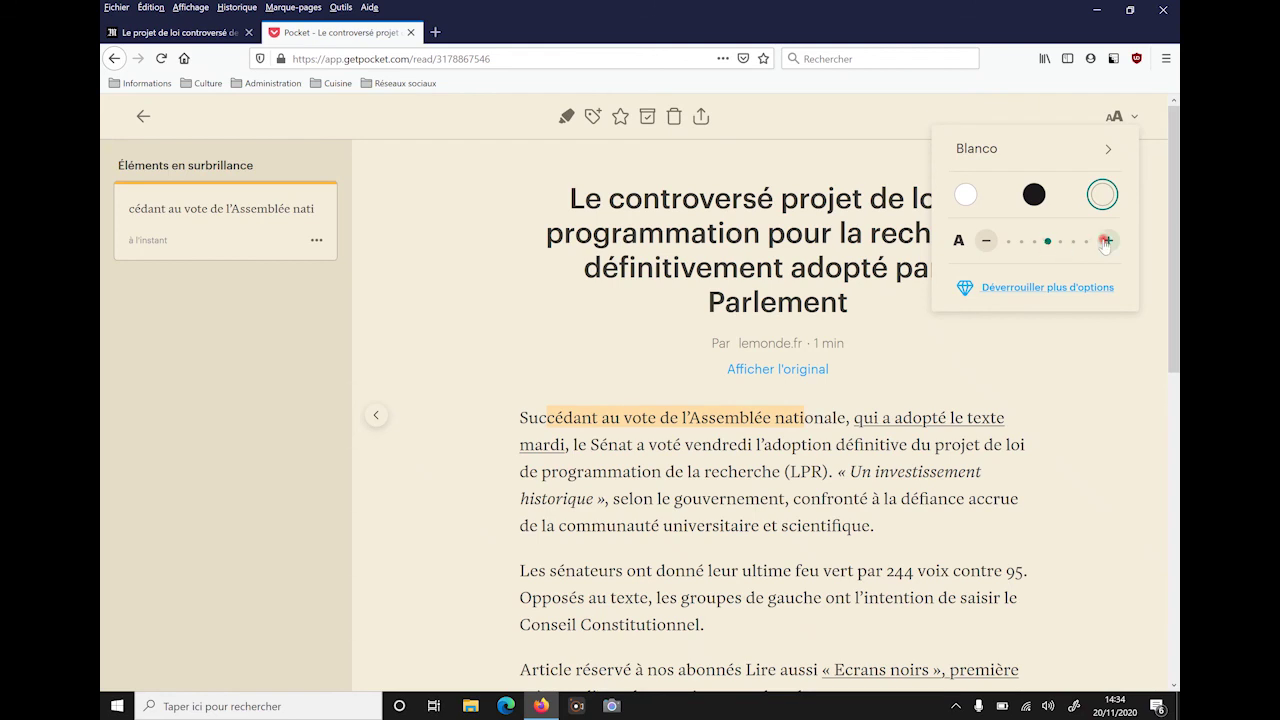
click(1106, 241)
click(887, 321)
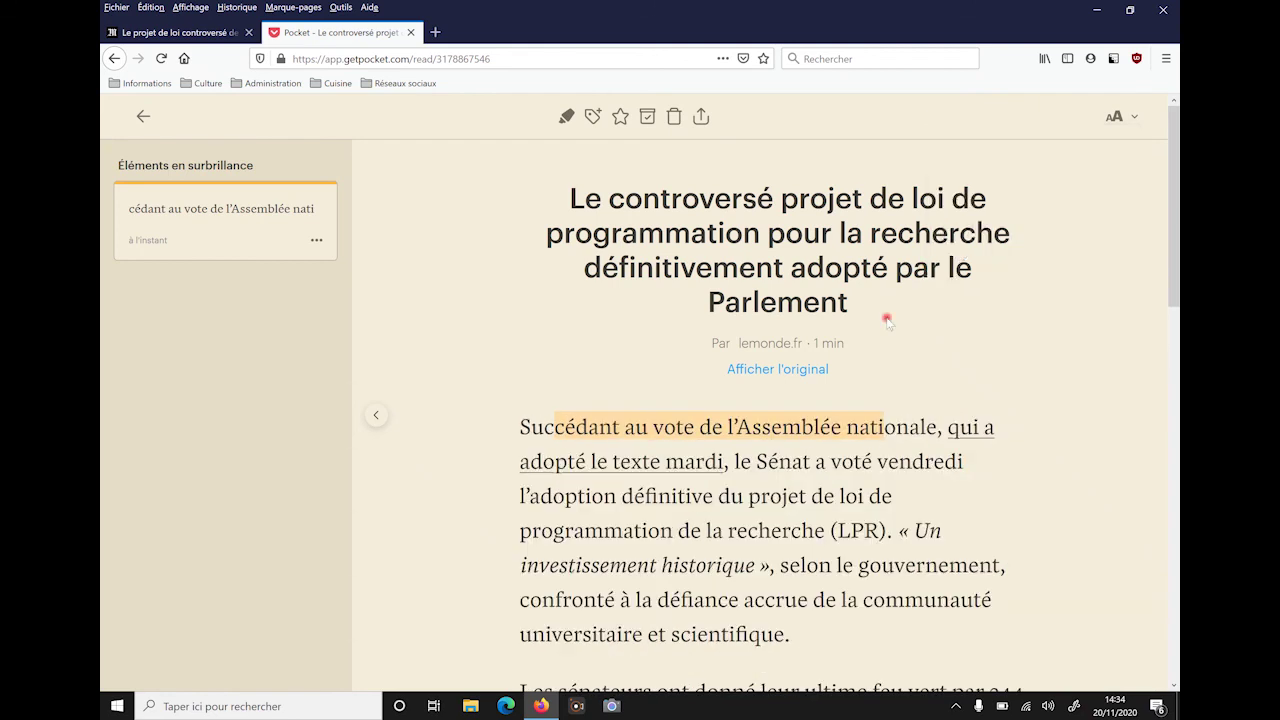
Add the label "politique" to the open article and save it.
click(593, 116)
click(523, 362)
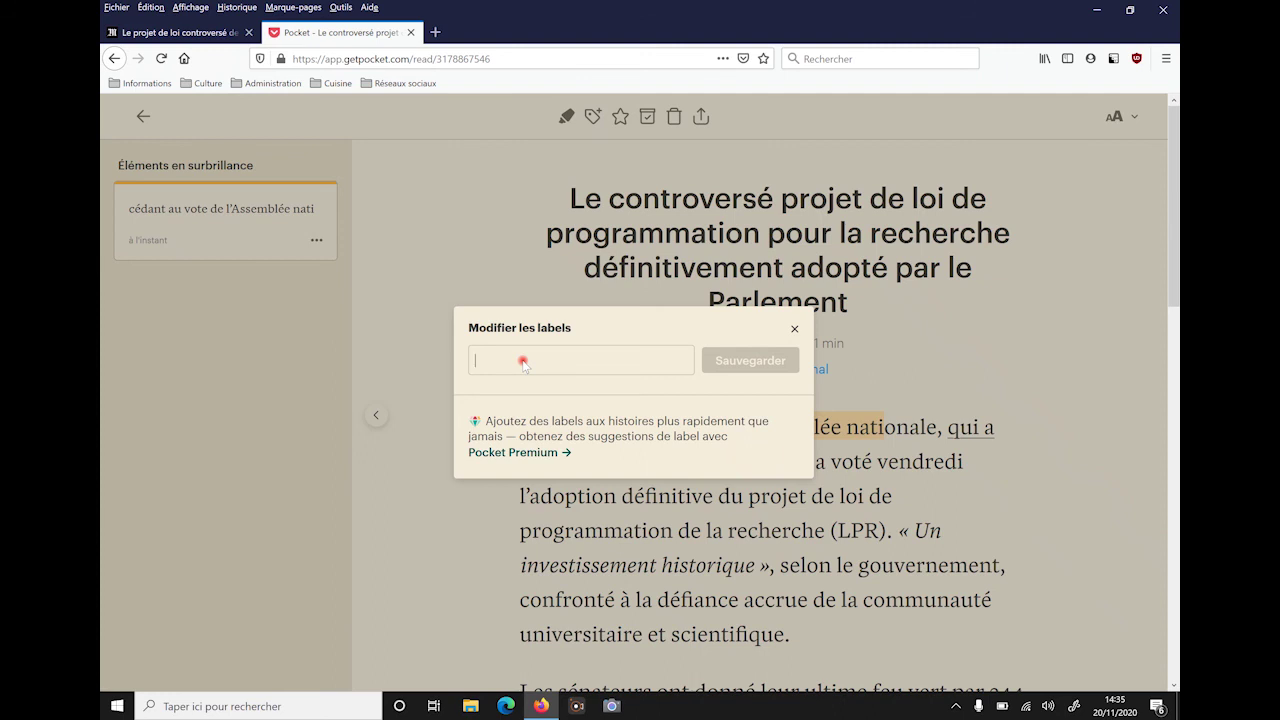
text(politique)
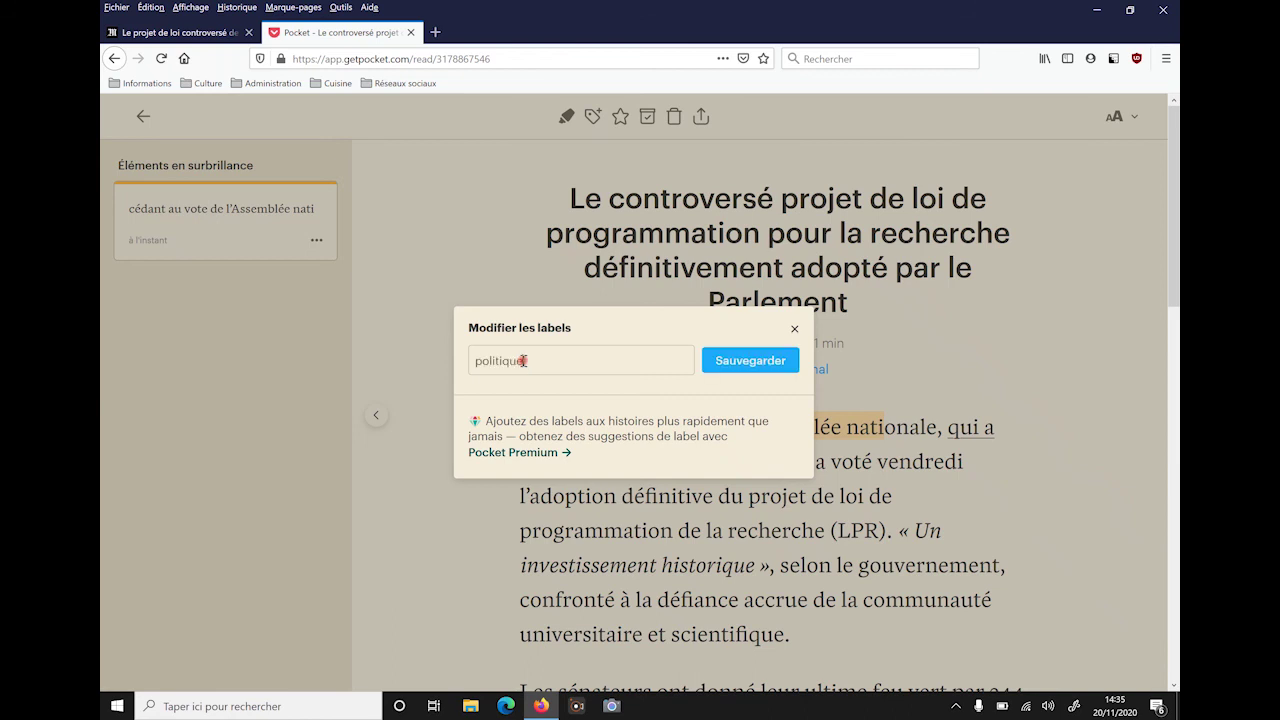
click(740, 362)
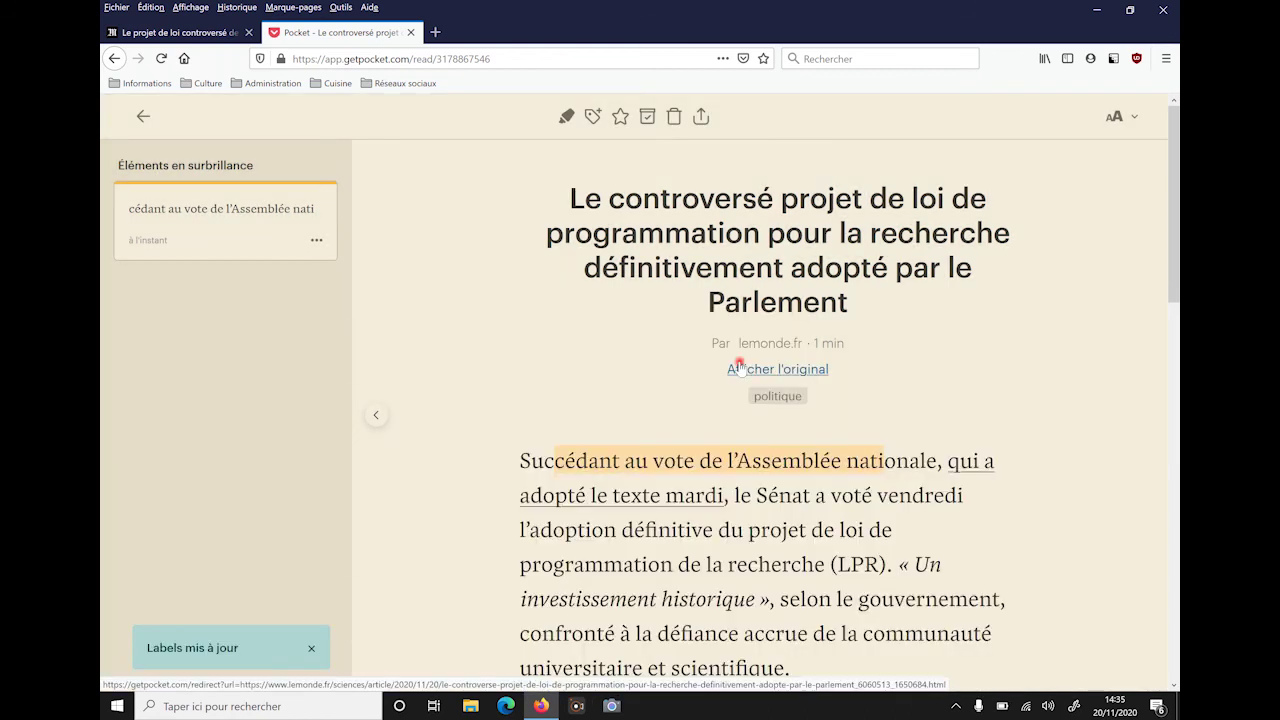
Return to the Pocket reading list and filter it by the label "politique".
click(142, 118)
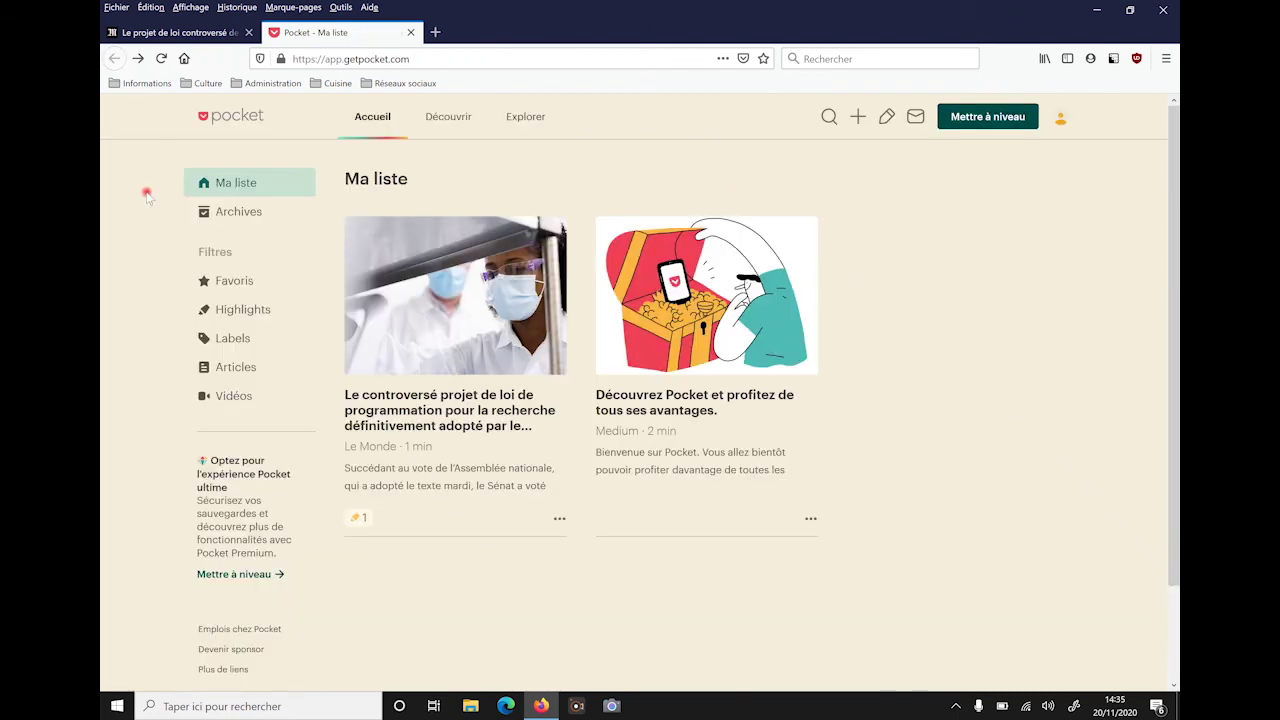
click(233, 338)
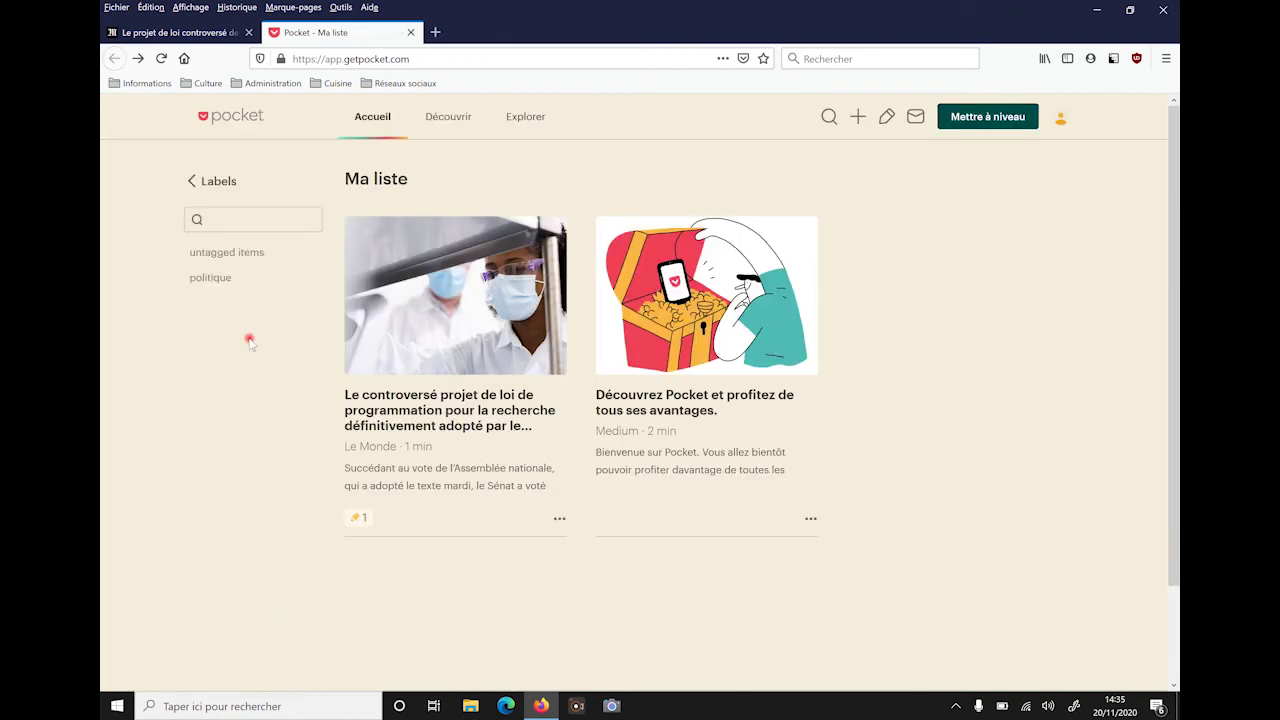
click(218, 283)
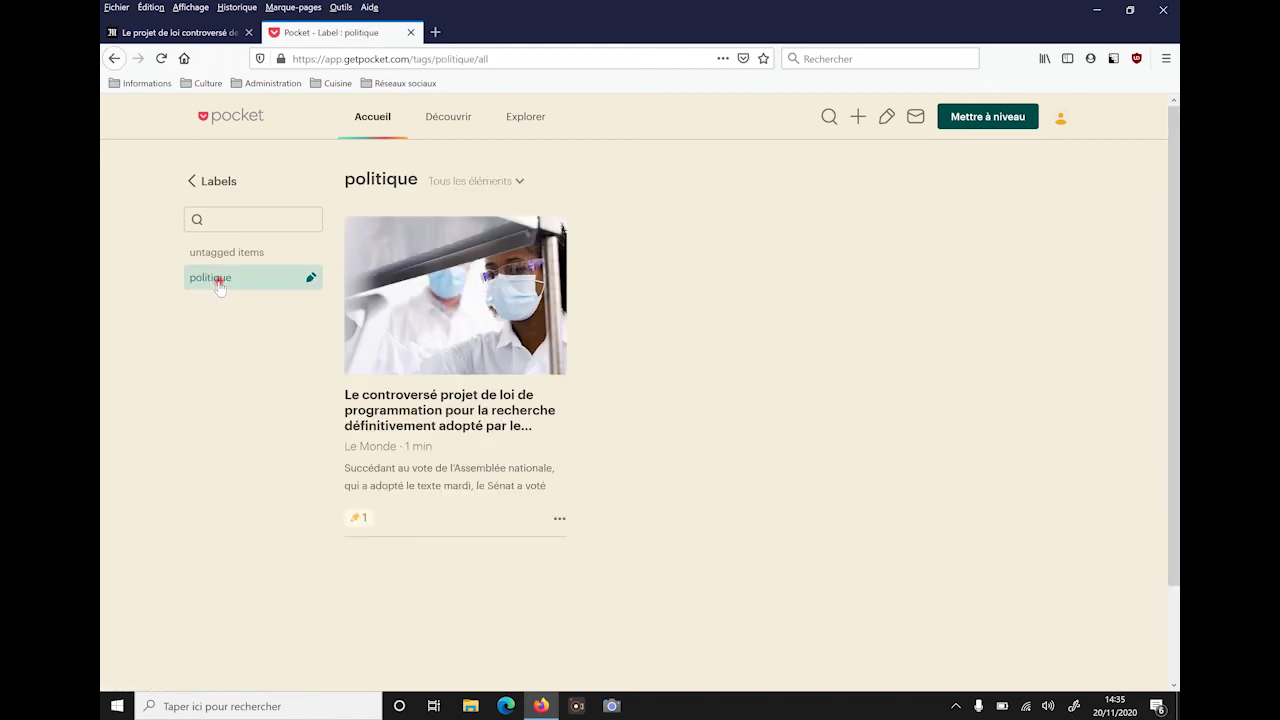